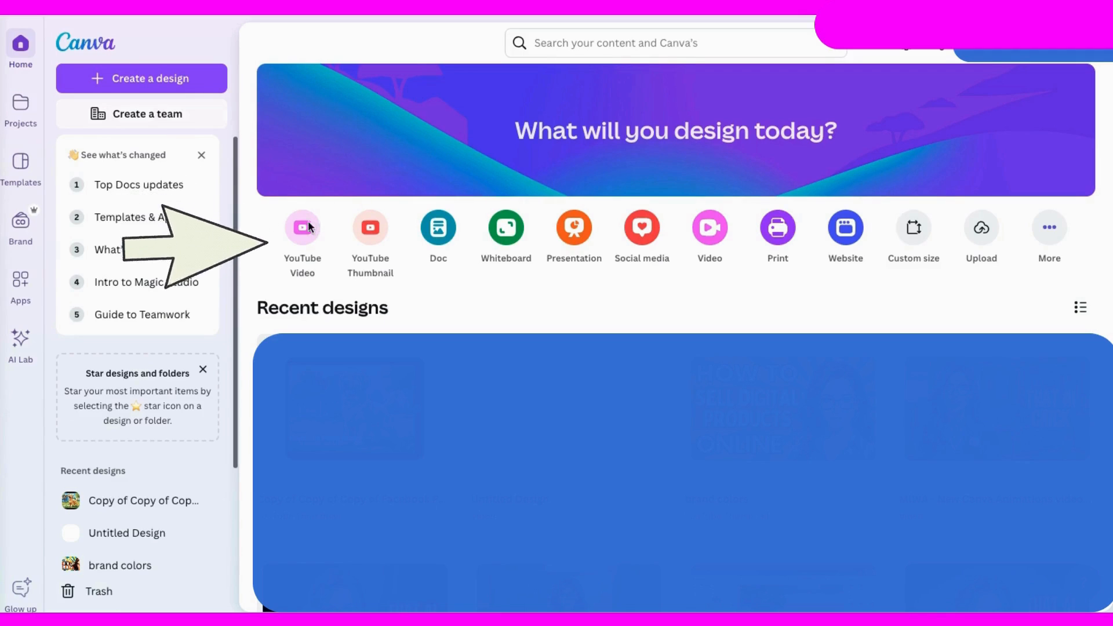
Step: Create a blank YouTube video design
click(290, 241)
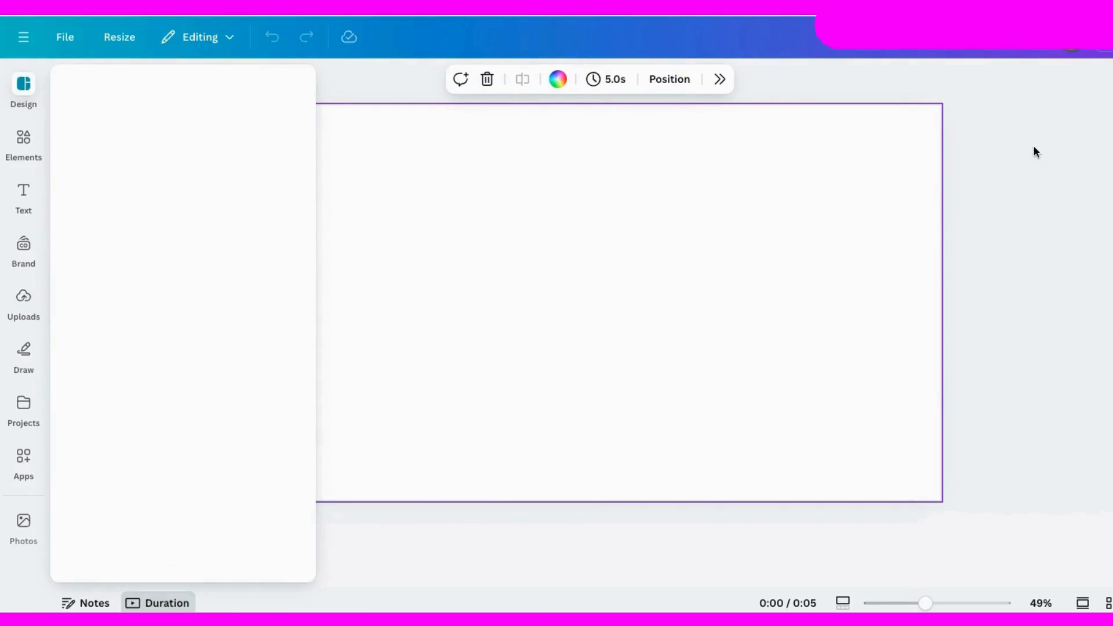
click(1036, 250)
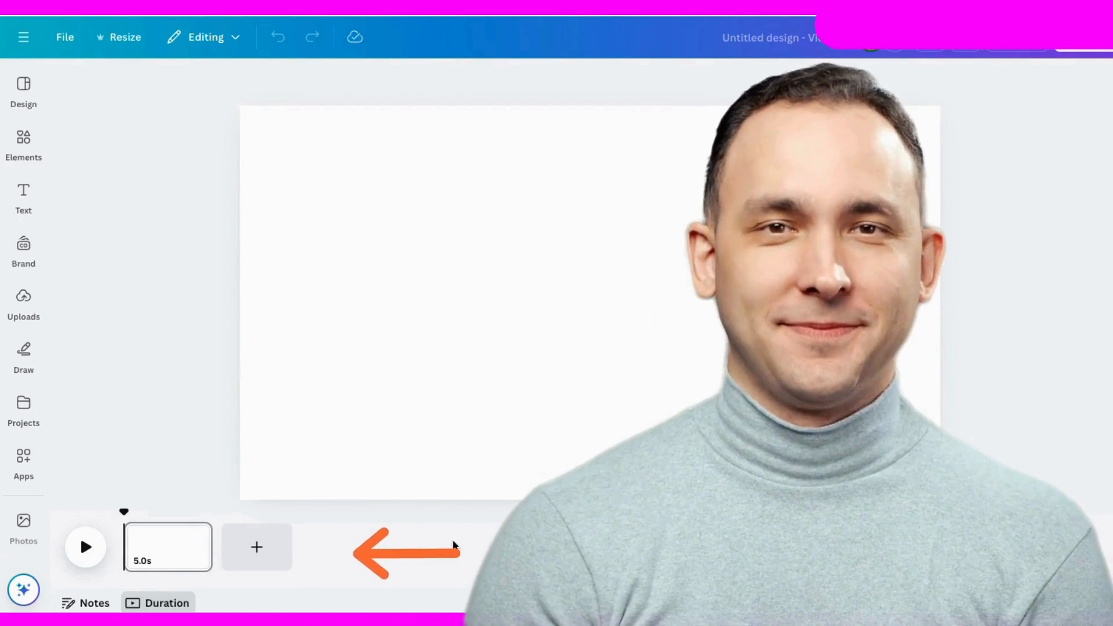
Step: Search the elements for "city park" and limit the results to graphics
click(23, 139)
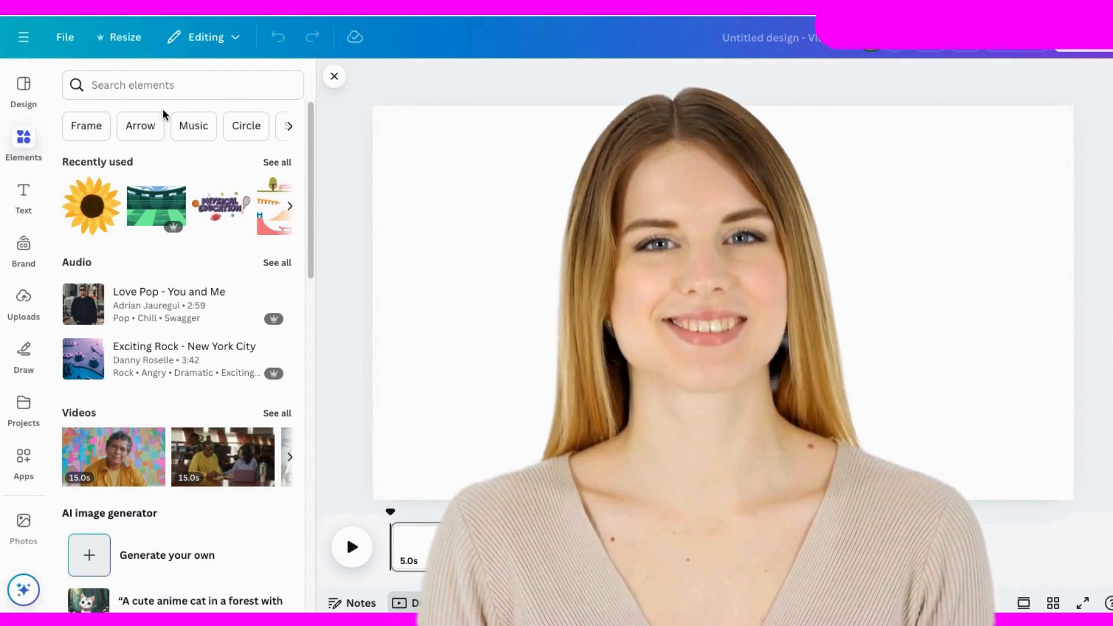
click(96, 85)
text(ci)
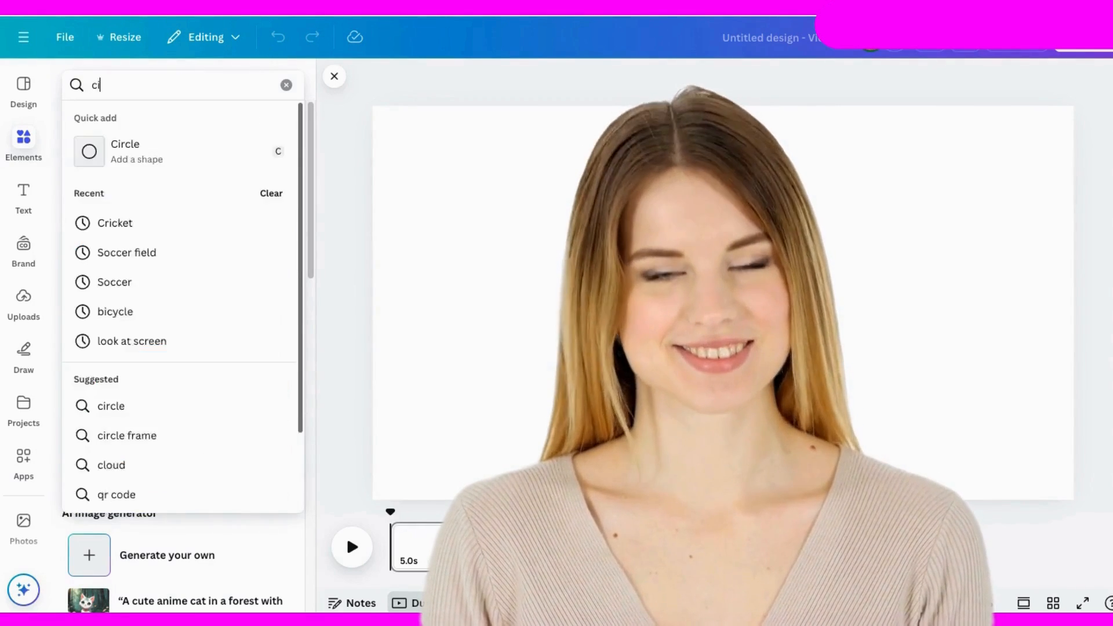
text(ty ps)
key(BackSpace)
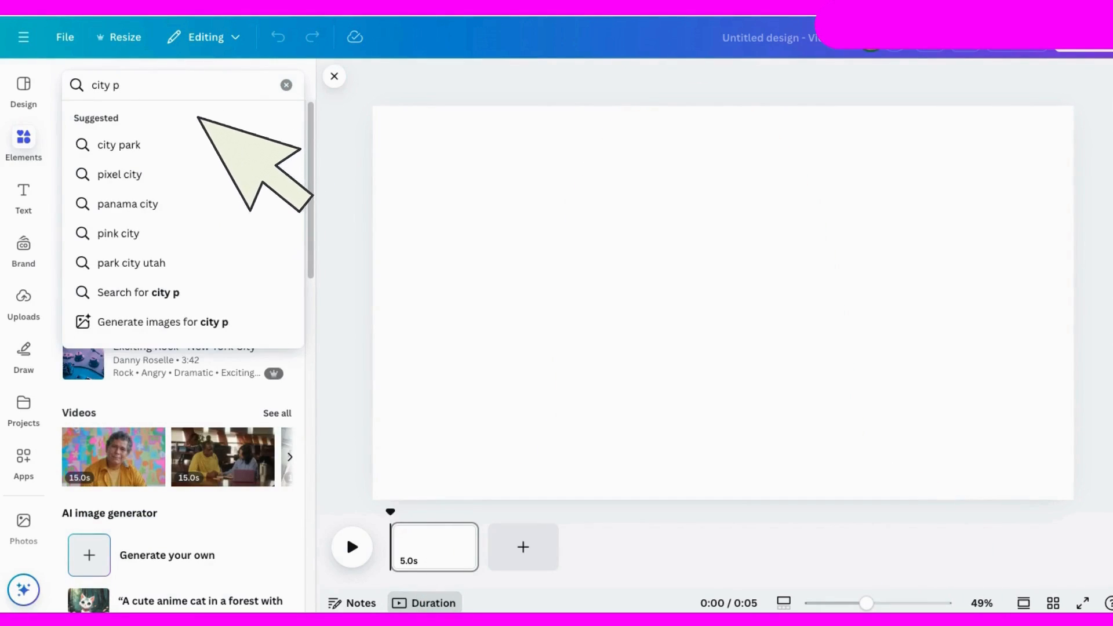
text(ark)
key(Return)
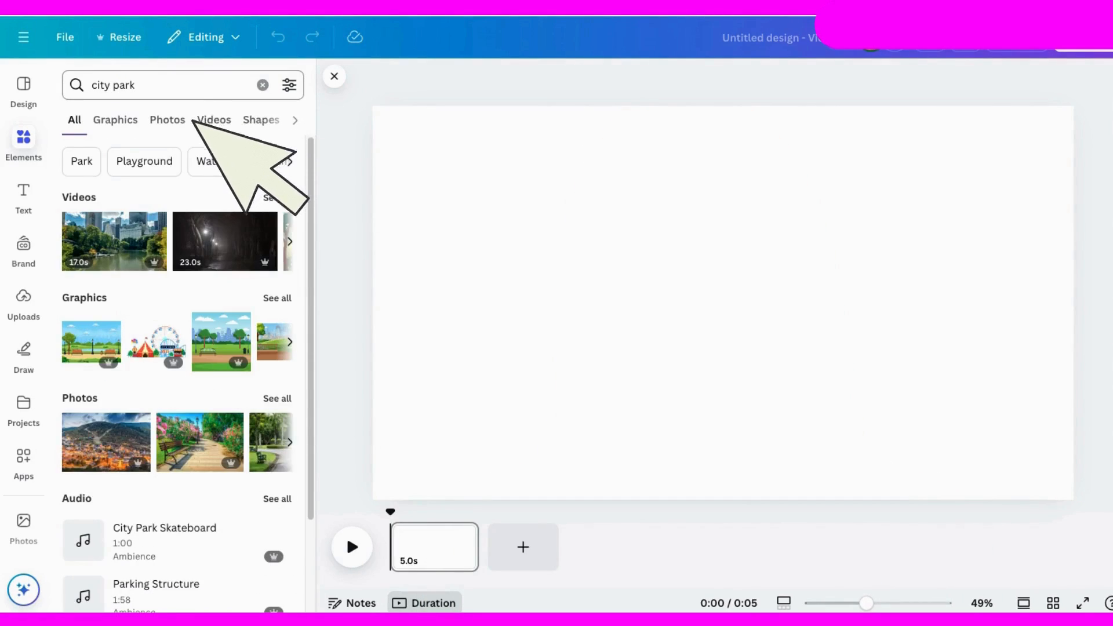
click(116, 119)
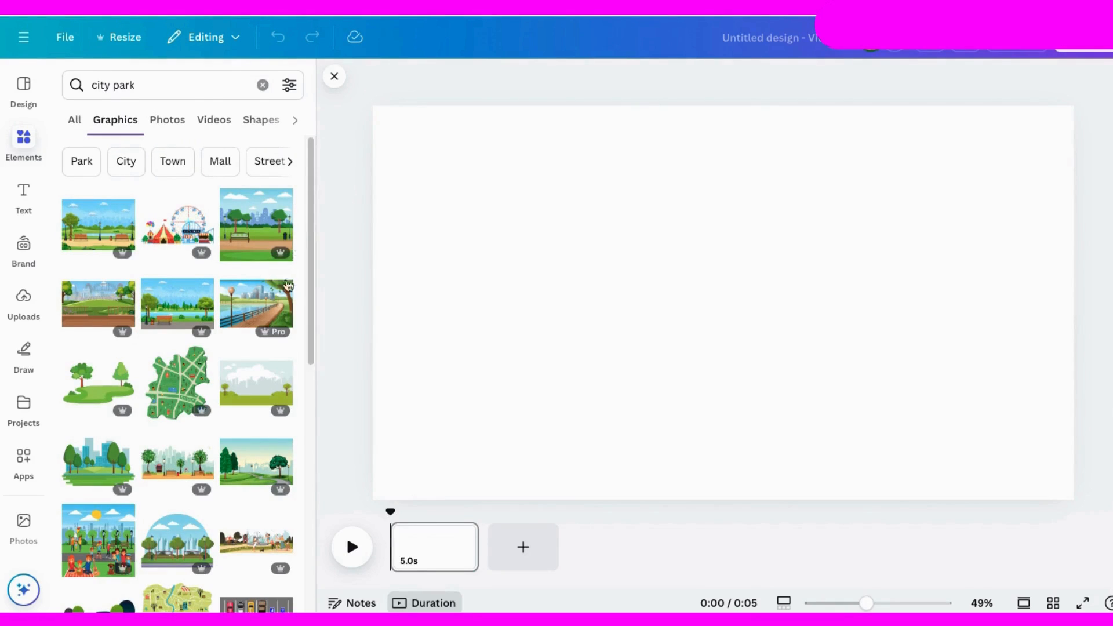
Step: Add the square park scene with a bench and city skyline, enlarged to full page height along the page's left edge
scroll(288, 285, down, 10)
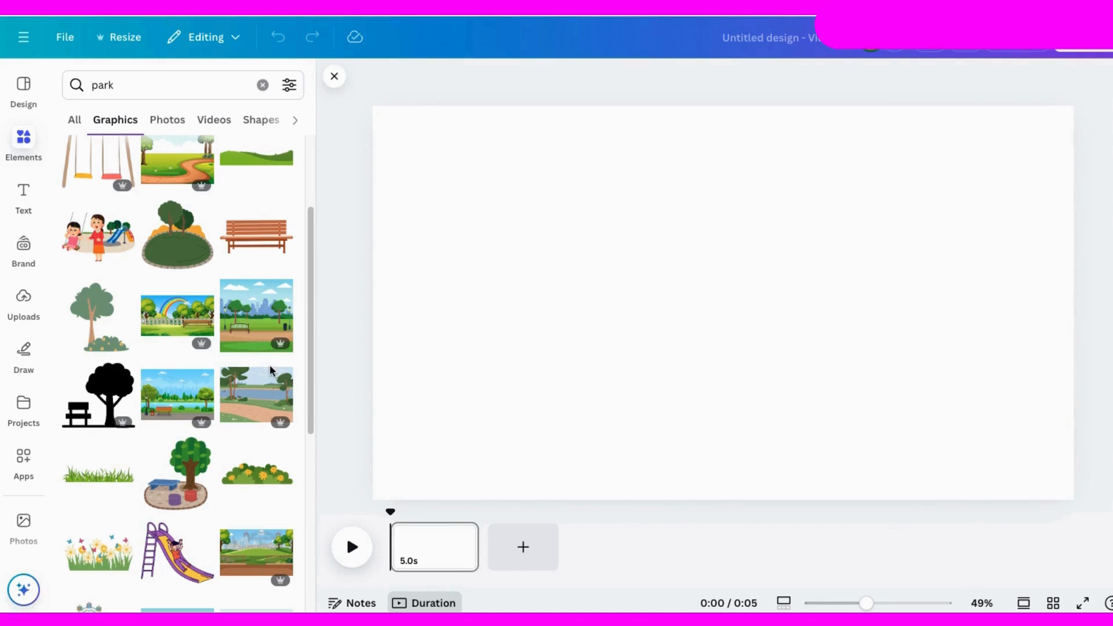
click(250, 315)
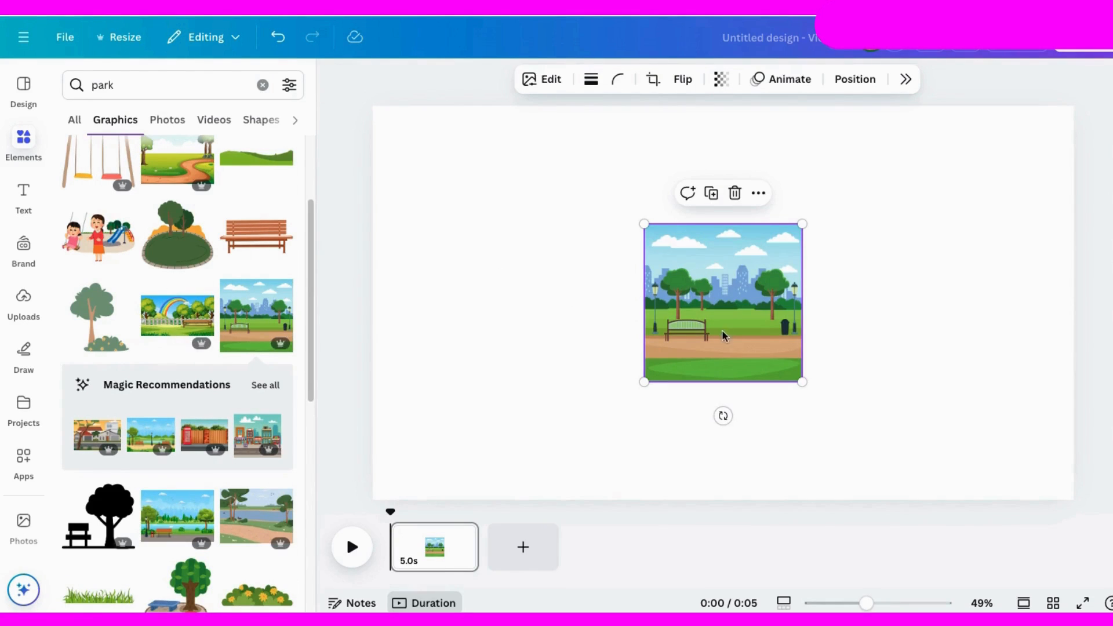
drag(723, 336, 449, 174)
drag(529, 264, 730, 541)
drag(640, 468, 633, 469)
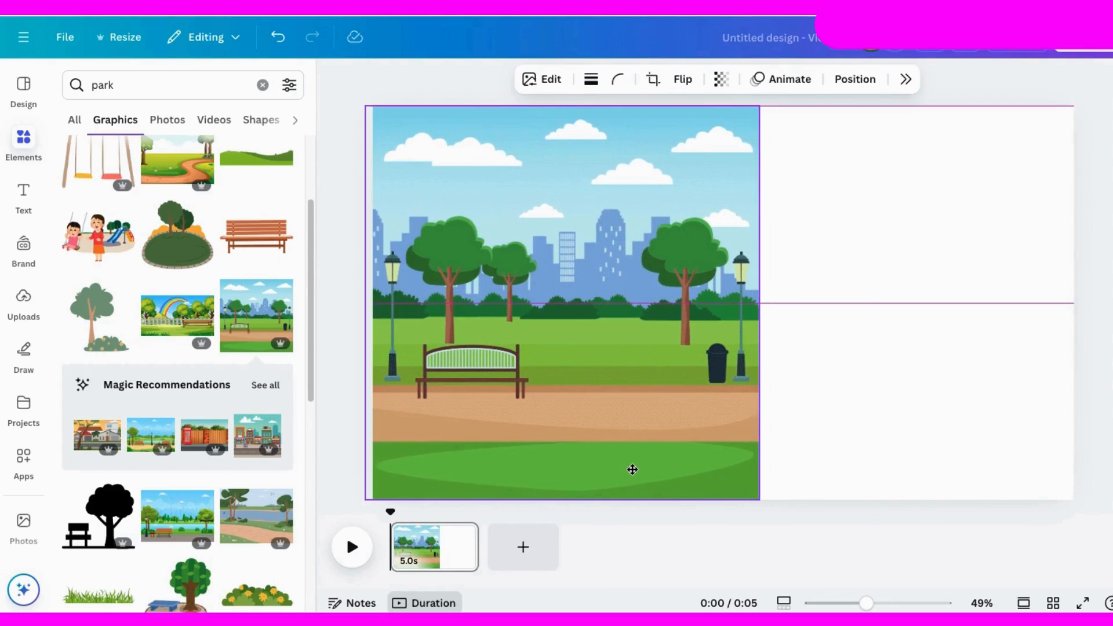
Step: Duplicate the park scene, flip the copy horizontally, and join it to the original so the pair fills the page with the seam centred
right_click(564, 295)
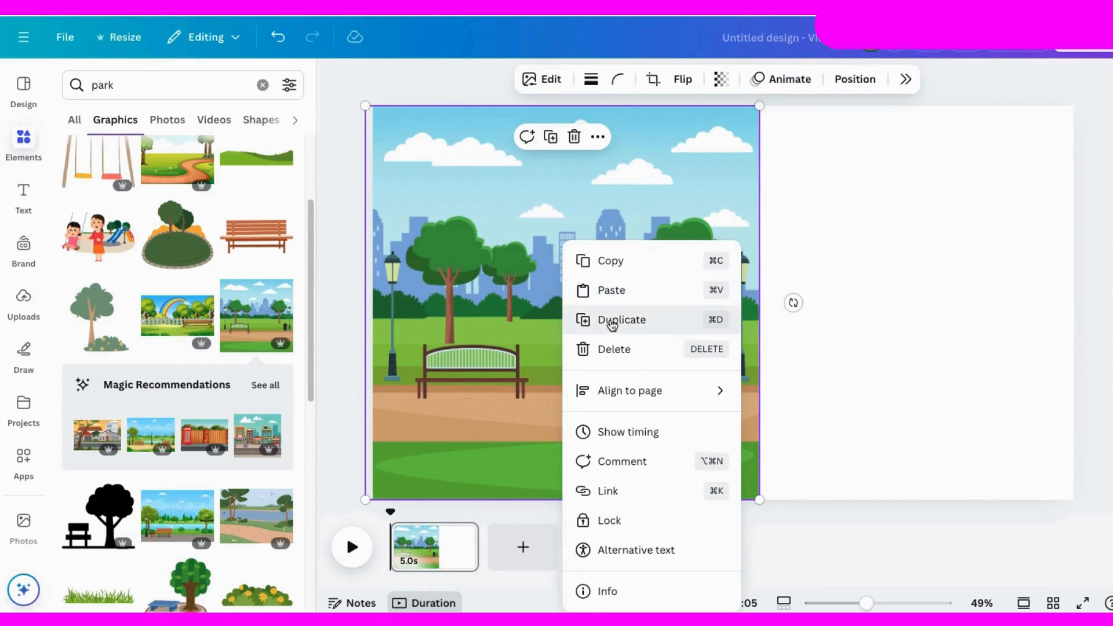
click(603, 320)
click(665, 79)
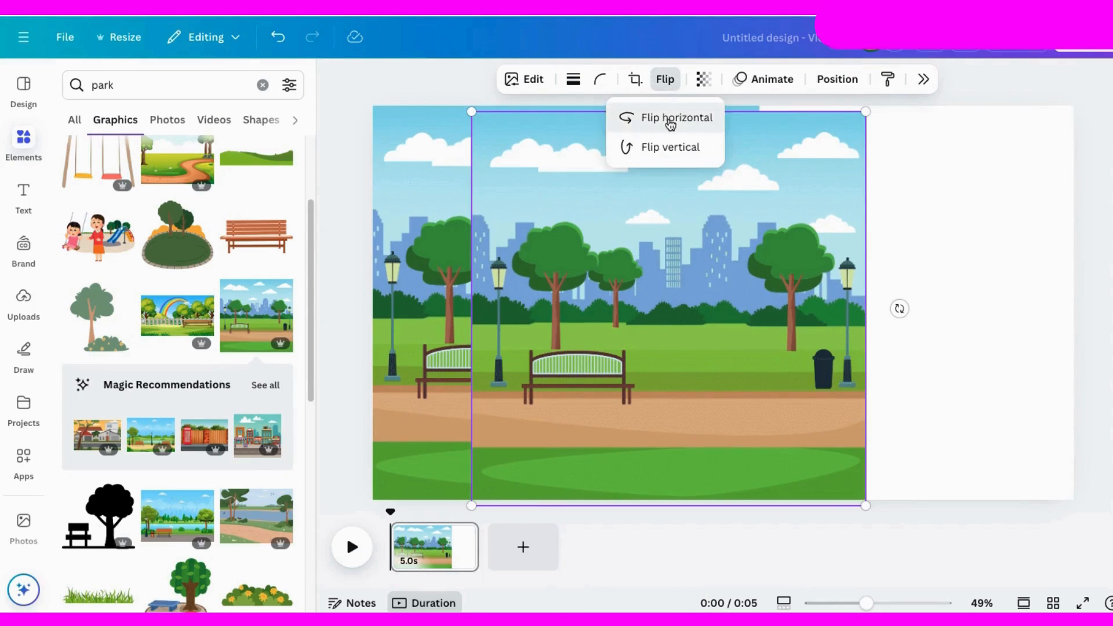
click(667, 117)
drag(540, 325, 829, 320)
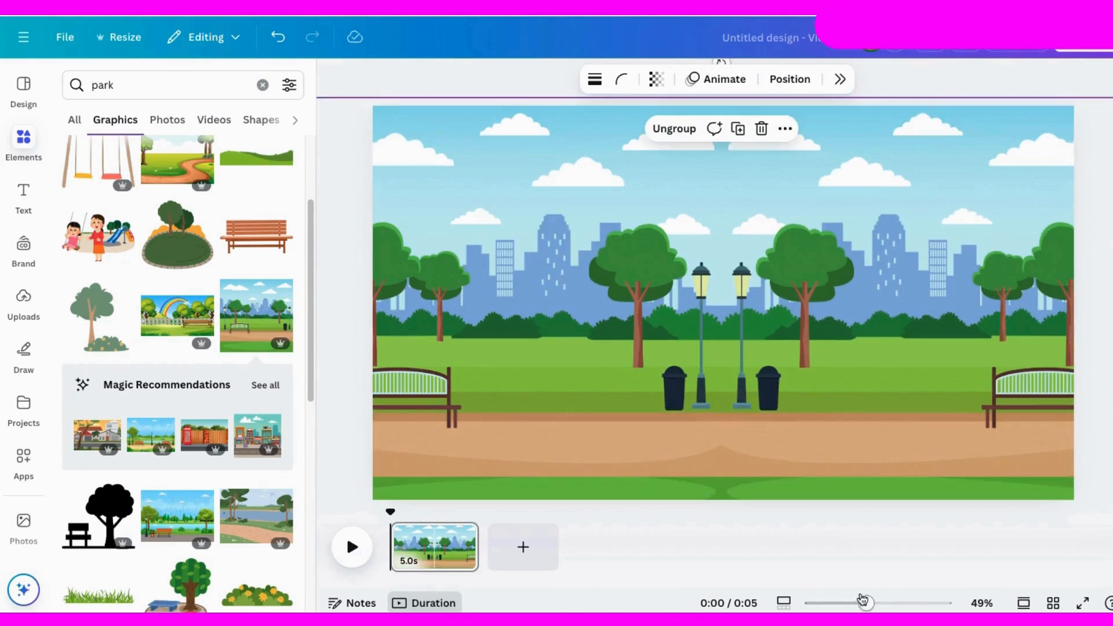
mouse_move(866, 603)
mouse_down()
mouse_move(921, 606)
mouse_move(865, 606)
mouse_up()
drag(790, 445, 785, 400)
Step: Search for sporting gear graphics and place a small tennis ball by the right-hand bench and a soccer ball by the left-hand bench
click(84, 78)
text(spor)
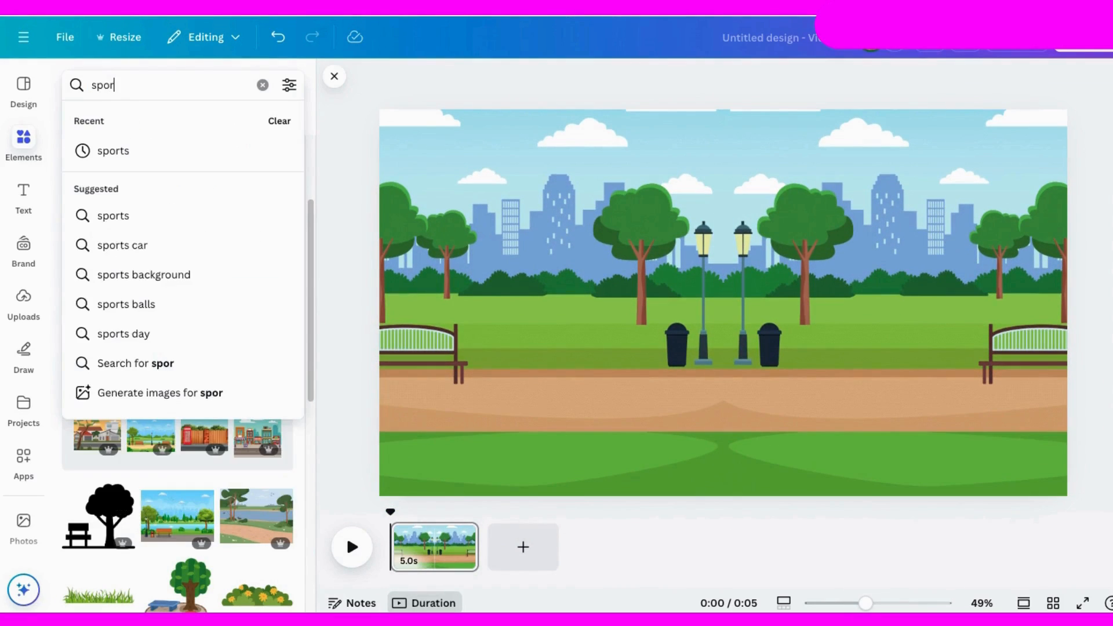
text(ting gear)
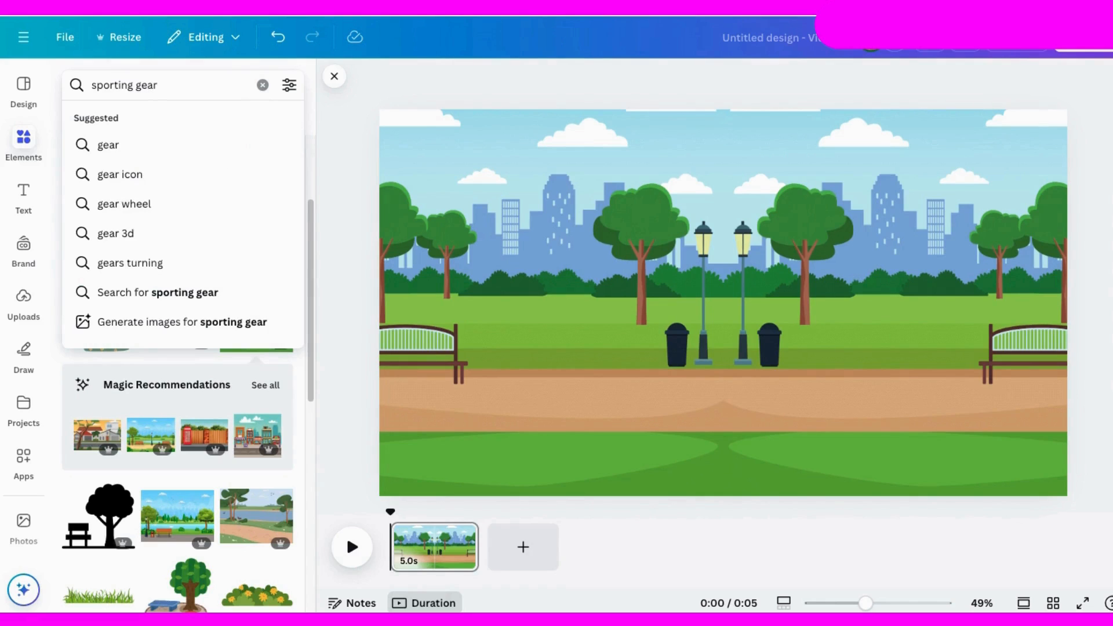
key(Return)
click(156, 159)
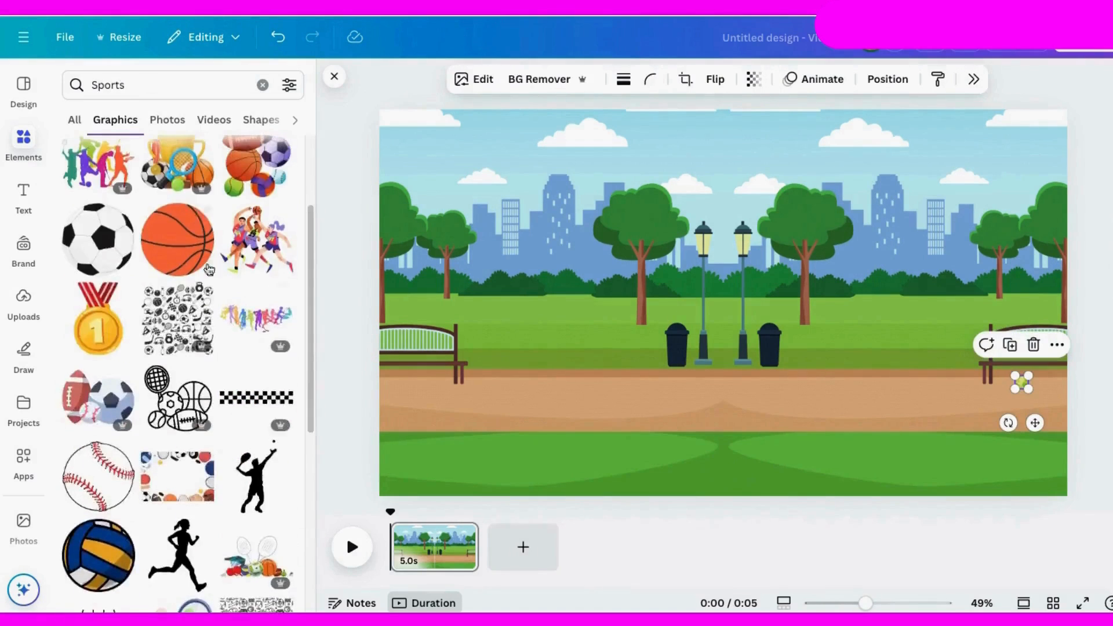
drag(99, 241, 486, 371)
Step: Search for "soccer net", place a small black goal on the lawn above the right-hand bench, and move the soccer ball in front of it
triple_click(166, 85)
text(soccer net)
key(Return)
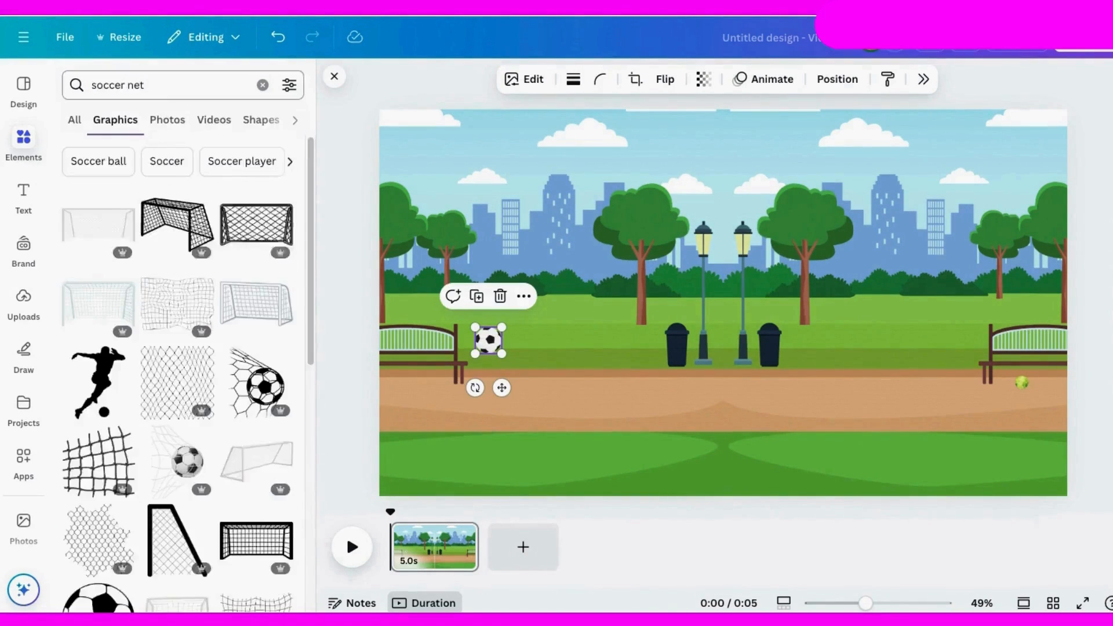
scroll(273, 385, down, 5)
click(261, 458)
drag(862, 381, 771, 331)
drag(759, 316, 978, 305)
drag(978, 305, 942, 306)
drag(492, 346, 895, 313)
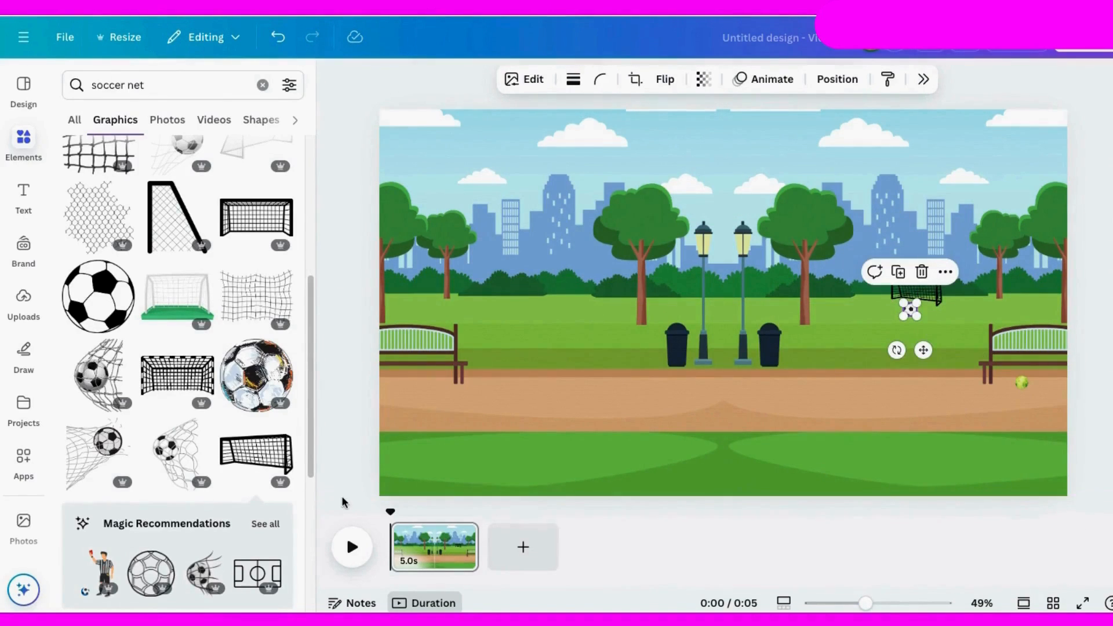
Step: Search for animated "yoga" graphics and place a reduced figure bending forward on one hand on the grass near the right-hand bench
triple_click(165, 85)
text(yoga)
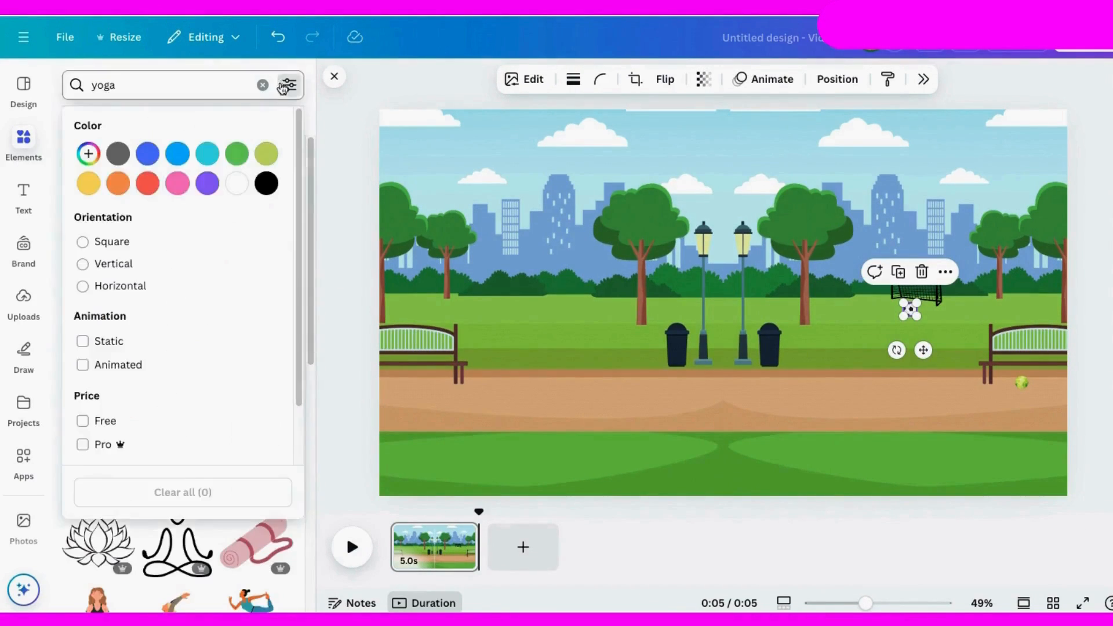
click(256, 298)
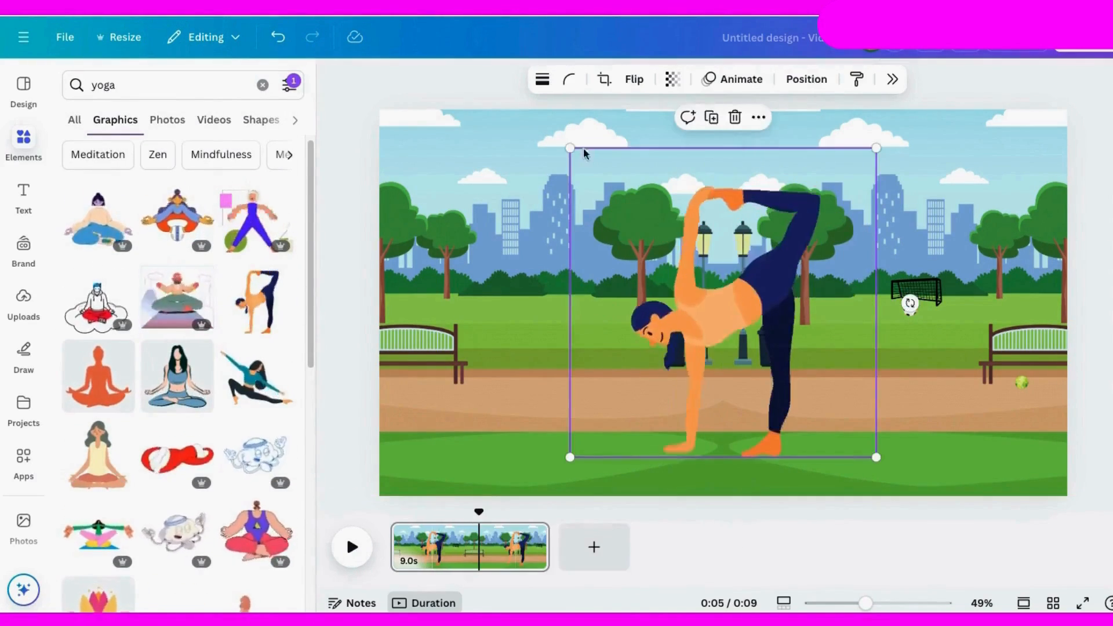
drag(584, 154, 708, 281)
drag(820, 372, 921, 415)
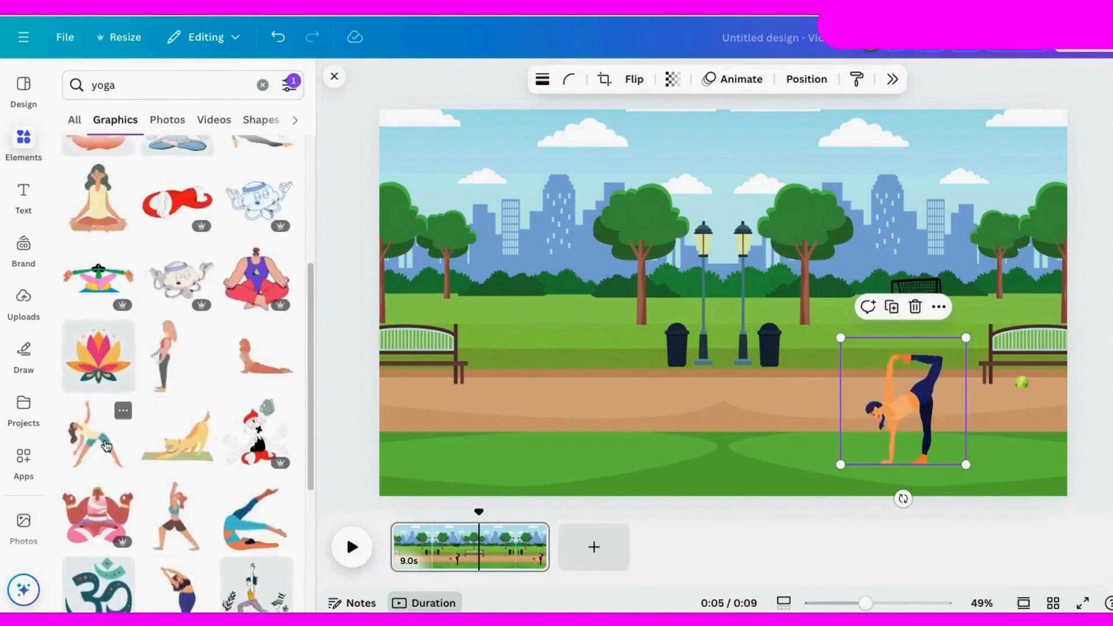
Step: Add the yoga figure in blue lying with raised legs, shrink it, and place it on the grass left of the page centre
click(255, 516)
drag(659, 234, 783, 373)
drag(823, 419, 630, 422)
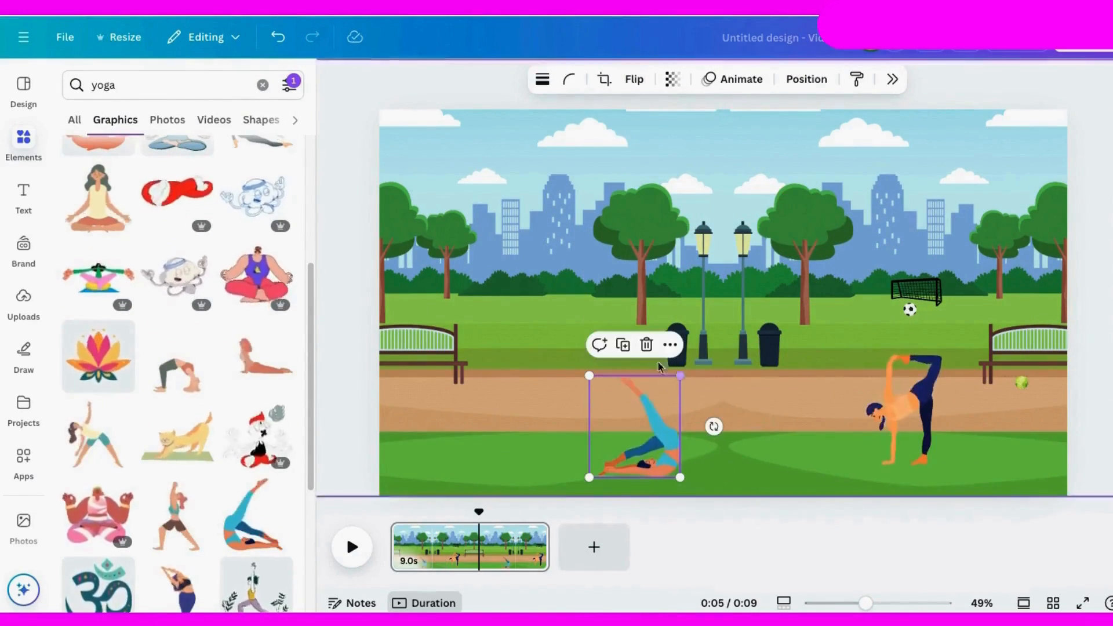
Step: Add the standing yoga figure in purple leggings, scale it down, and place it on the path between the other two figures
scroll(184, 359, down, 4)
click(183, 354)
drag(801, 148, 748, 331)
drag(705, 422, 755, 413)
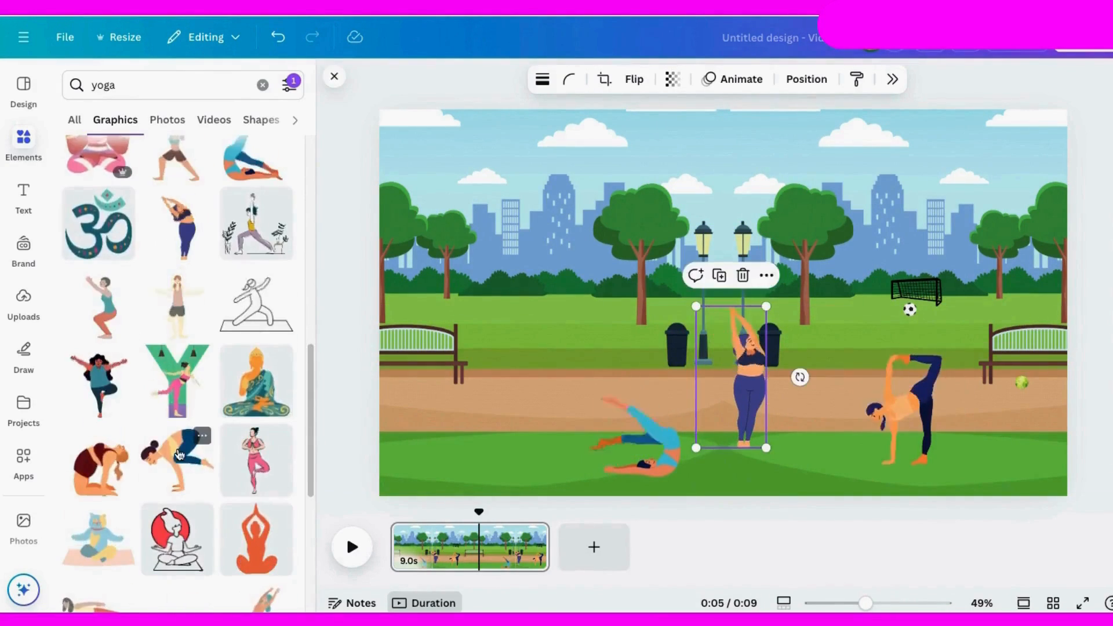
Step: Add the arm-balancing yoga figure in dark blue leggings, reduced and flipped horizontally, on the grass left of the lying figure
click(179, 454)
drag(538, 145, 879, 392)
drag(796, 447, 510, 446)
click(634, 78)
click(638, 115)
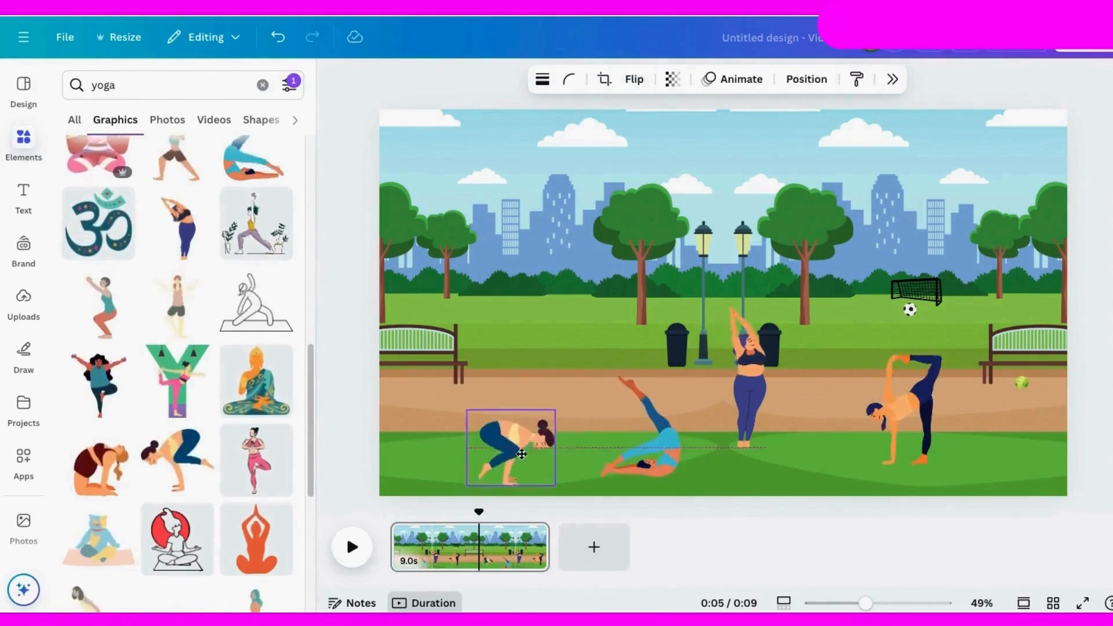
click(336, 413)
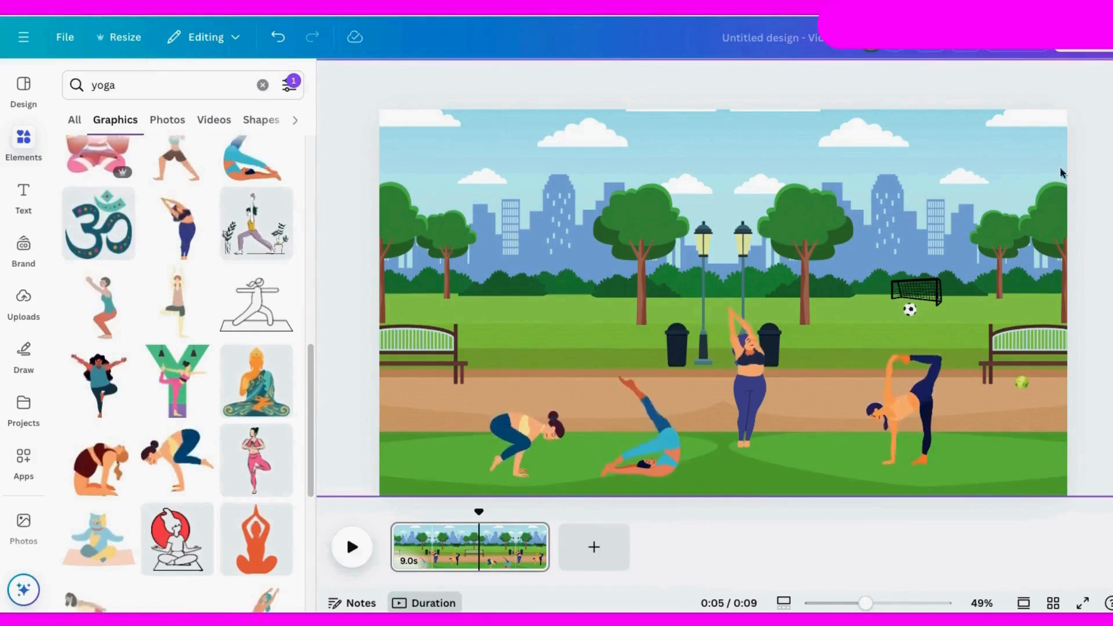
Step: Search the graphics for "clouds" and clear the Animated filter
click(108, 85)
text(clouds)
key(Return)
click(289, 84)
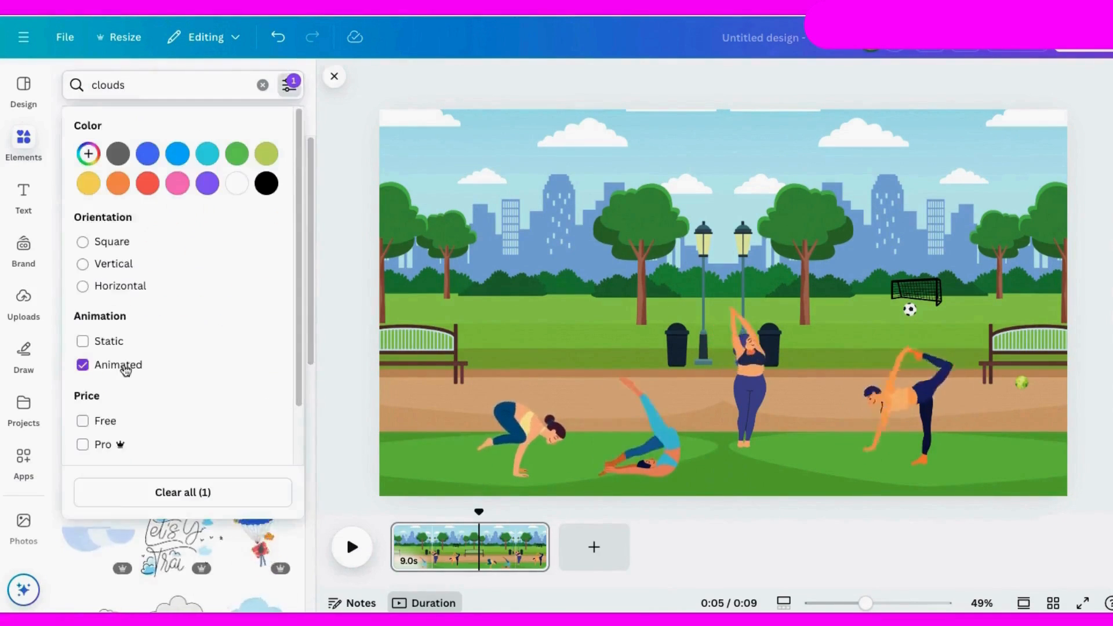
click(304, 444)
scroll(296, 447, down, 10)
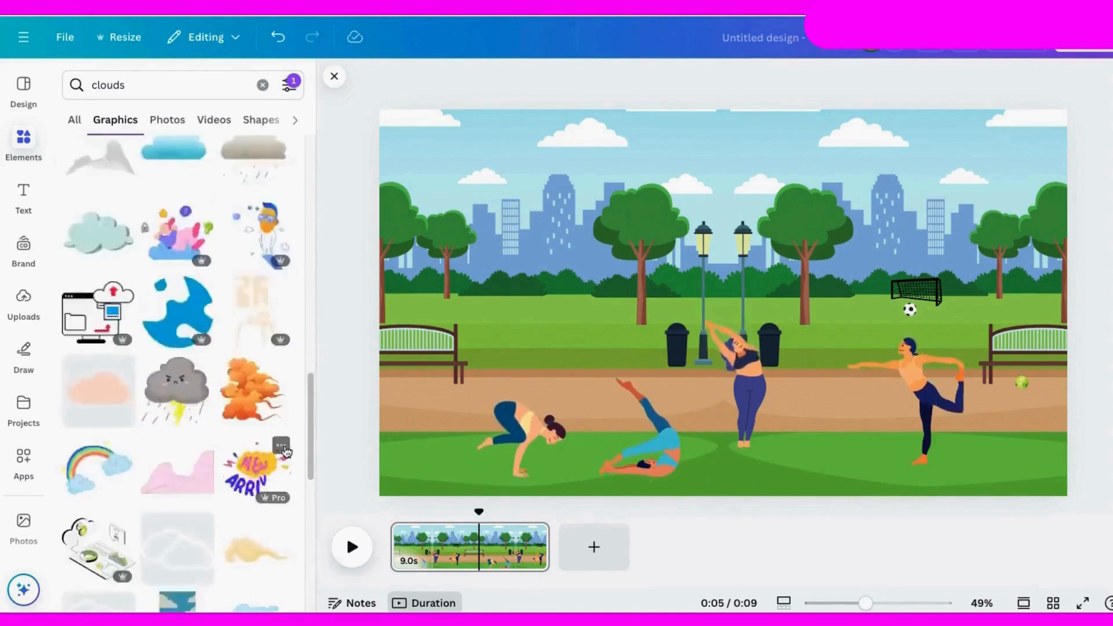
click(288, 85)
click(336, 383)
Step: Add a watercolor cloud, shrink it, and place it in the sky at the page's upper right
click(99, 225)
drag(420, 165, 922, 348)
drag(968, 414, 991, 148)
Step: From the cloud's full Magic Recommendations, add the watercolor sun with cloud, shrink it, and place it in the upper-left sky
click(265, 293)
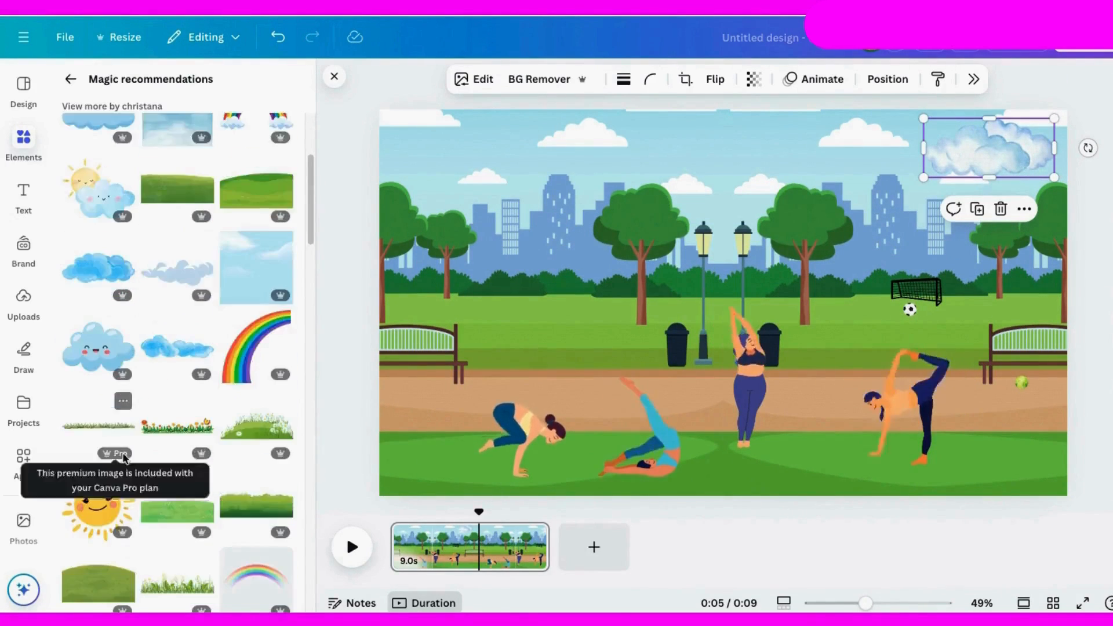
click(256, 162)
drag(945, 459, 648, 253)
drag(575, 200, 523, 181)
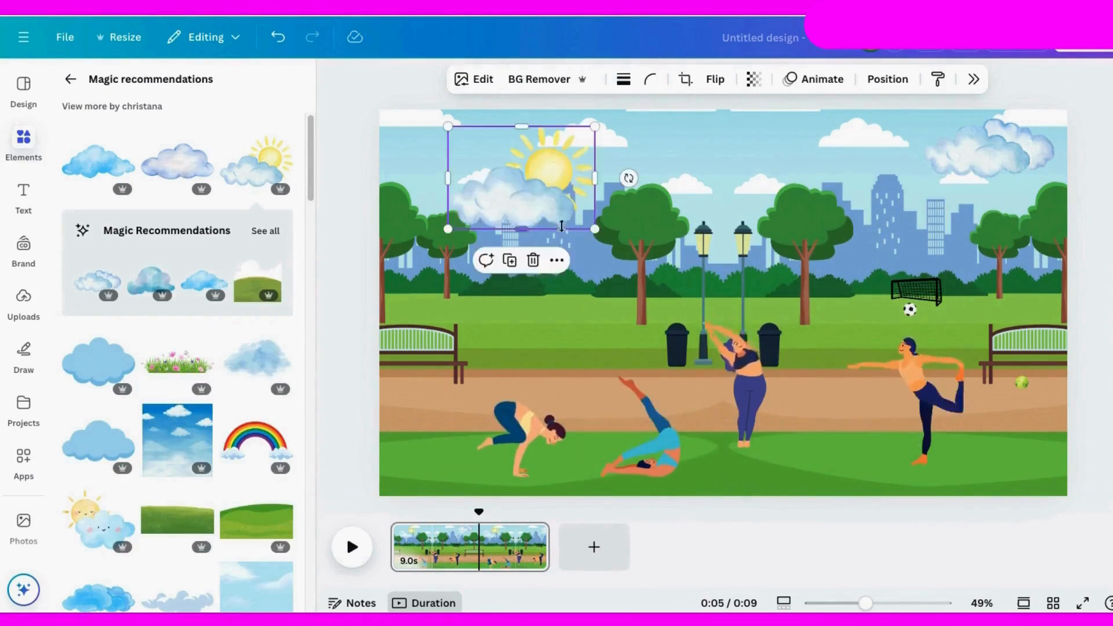
drag(598, 231, 549, 199)
drag(492, 168, 471, 157)
Step: Shift the upper-right cloud slightly left and flip the sun-and-cloud graphic horizontally
drag(989, 148, 950, 159)
click(488, 164)
click(715, 78)
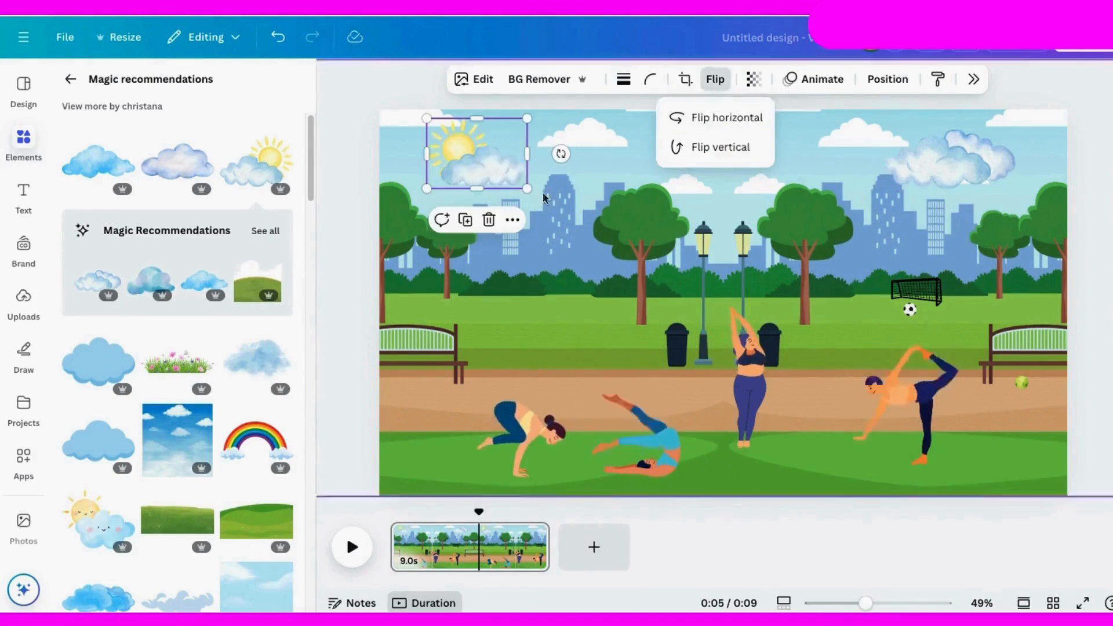
click(716, 114)
Step: Create a custom animation moving the sun-and-cloud graphic rightward across the sky, with the Steady movement style and a slower speed
click(822, 79)
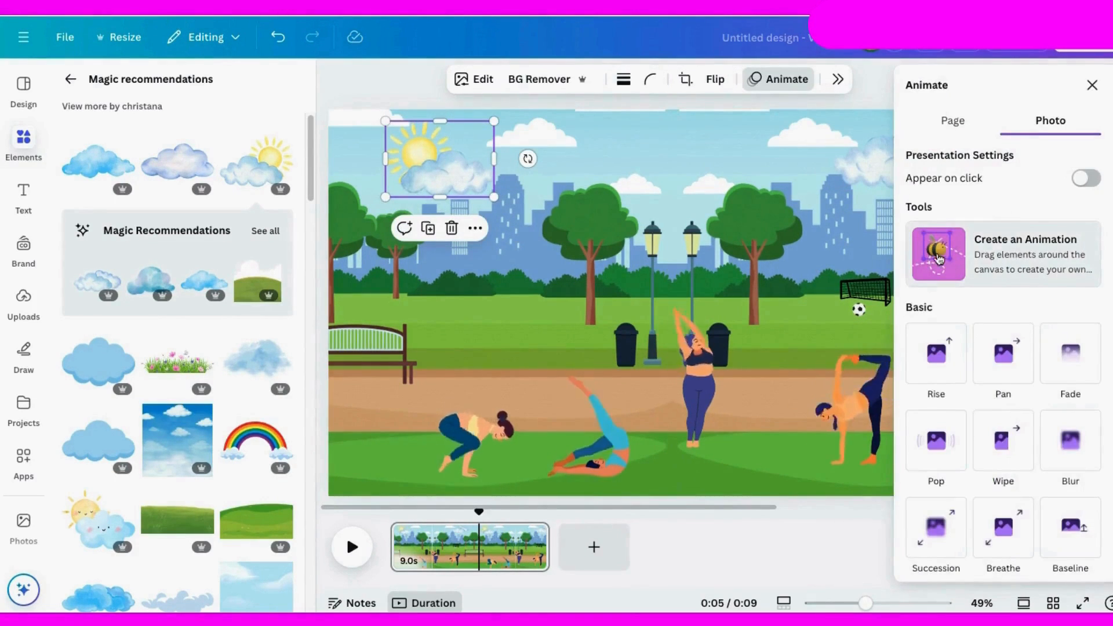
click(940, 258)
mouse_move(442, 178)
mouse_down()
mouse_move(571, 173)
mouse_move(464, 168)
mouse_up()
click(1003, 143)
click(939, 197)
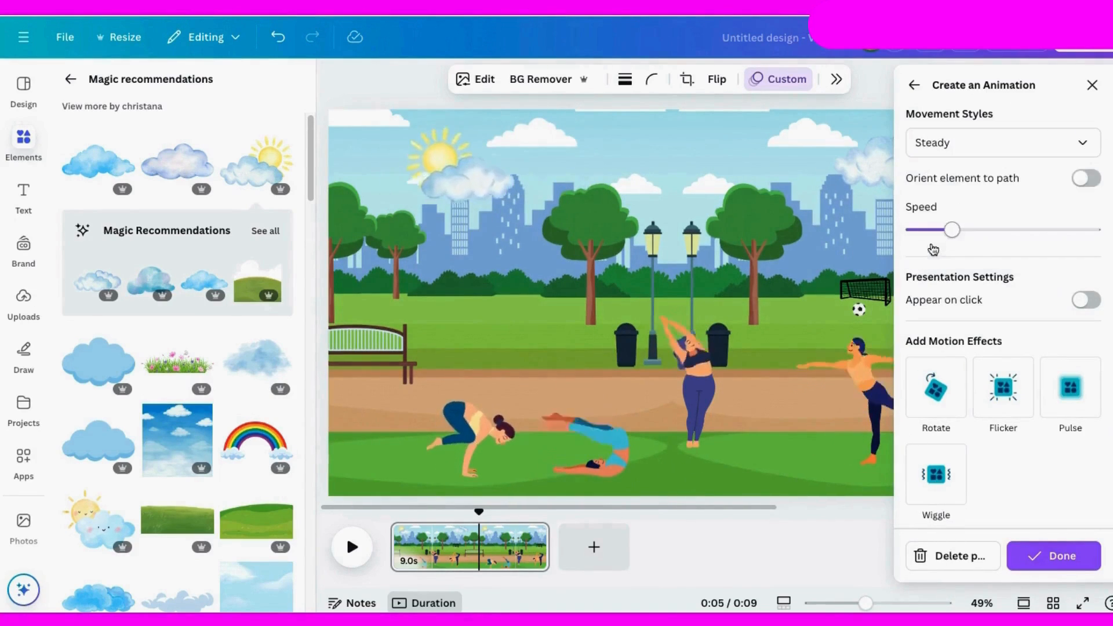
drag(952, 232, 923, 239)
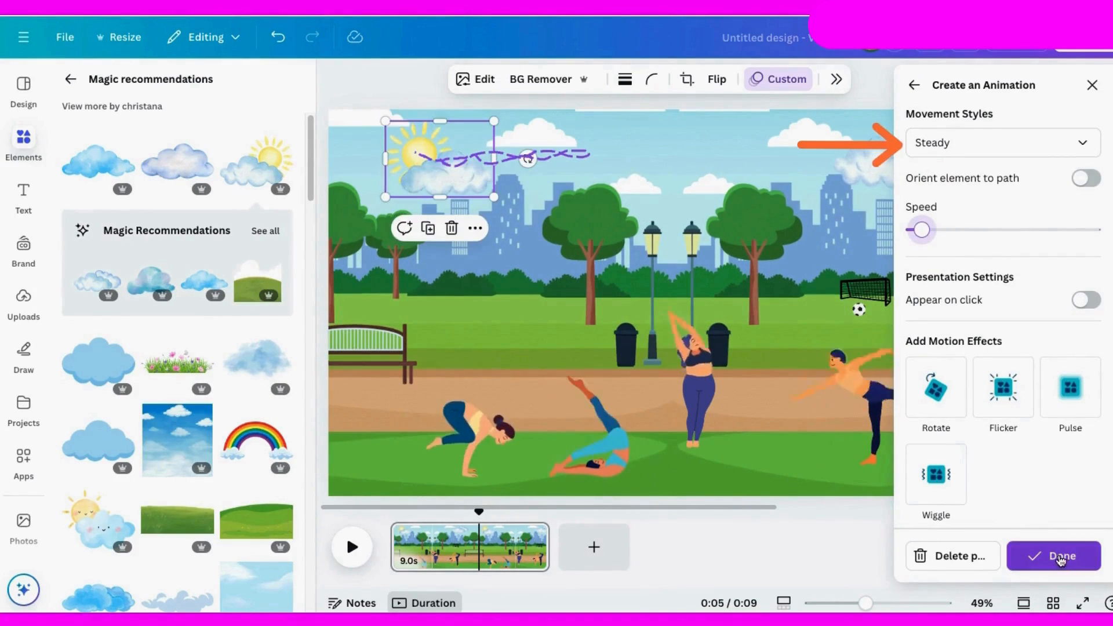
click(1058, 556)
Step: Create a custom animation moving the upper-right cloud leftward across the sky with the Steady movement style, and play the page
click(934, 170)
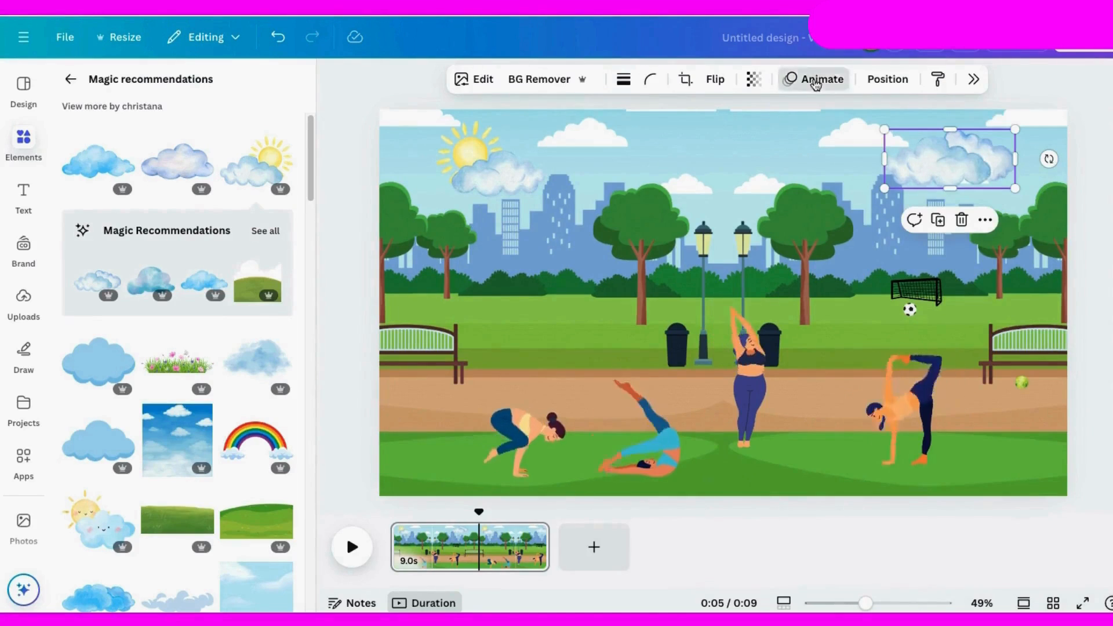
click(815, 81)
click(985, 184)
mouse_move(817, 171)
mouse_down()
mouse_move(654, 157)
mouse_move(596, 130)
mouse_move(608, 114)
mouse_move(667, 171)
mouse_up()
click(965, 562)
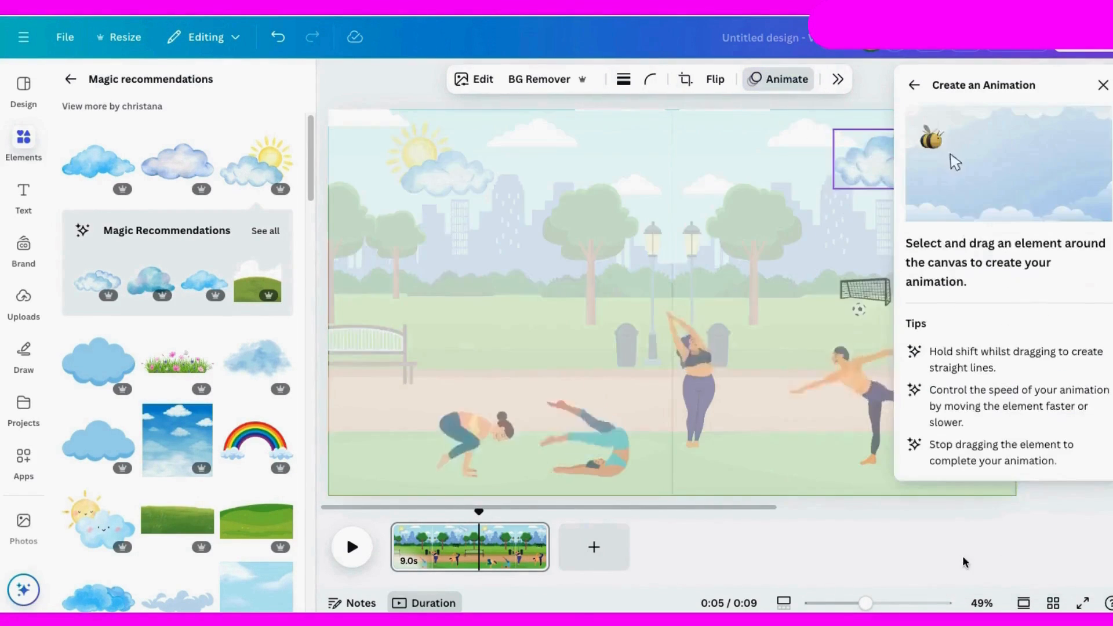
mouse_move(843, 161)
mouse_down()
mouse_move(734, 186)
mouse_move(791, 145)
mouse_move(856, 162)
mouse_up()
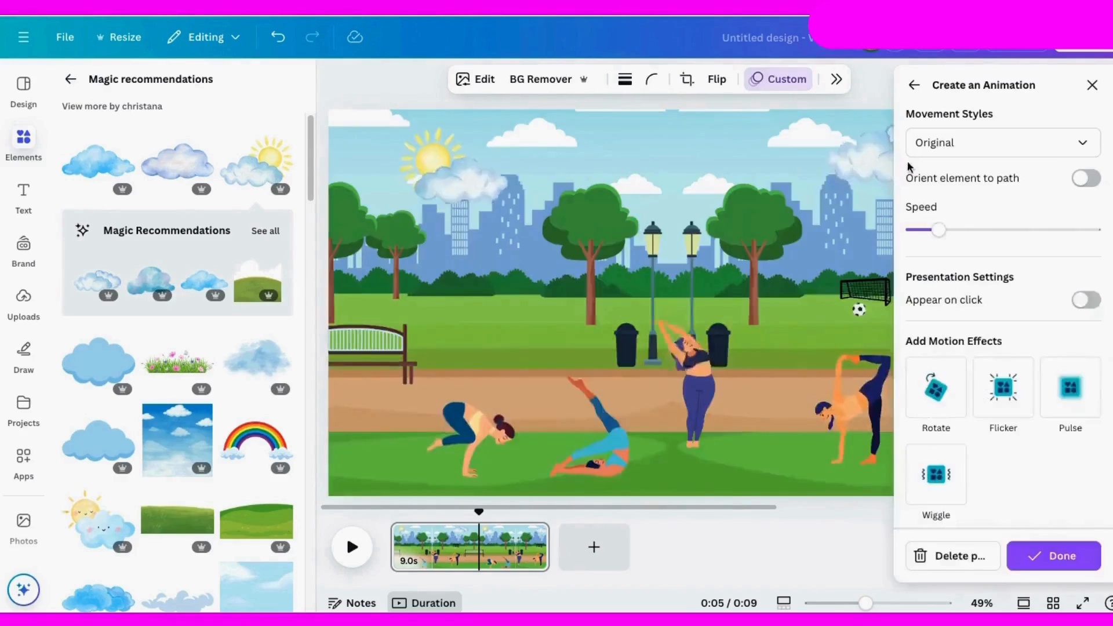
click(944, 139)
click(962, 220)
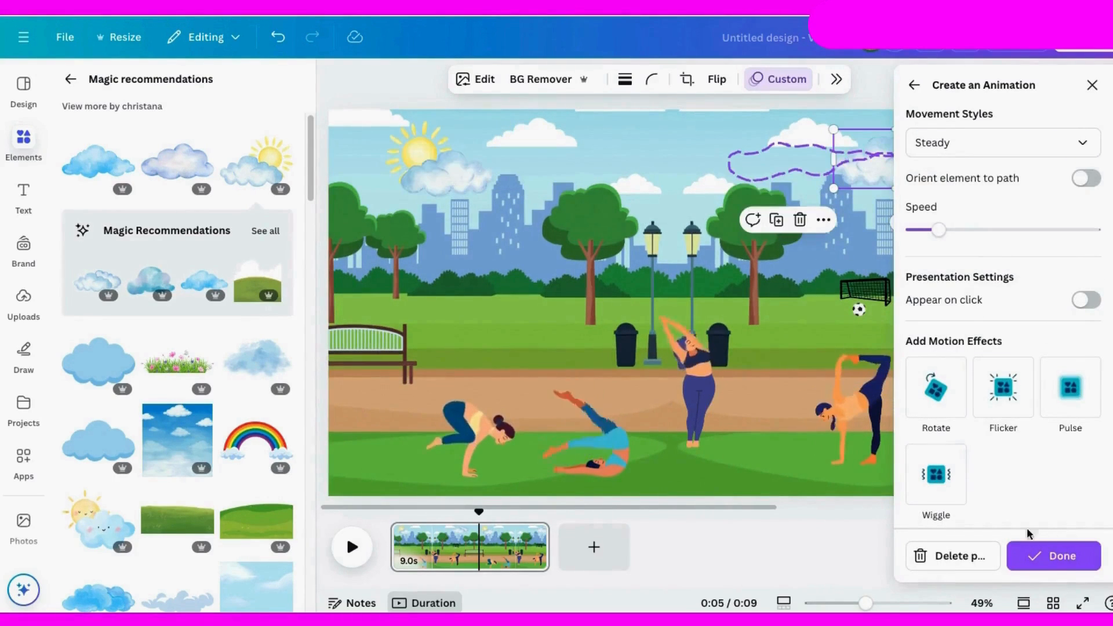
click(1052, 569)
click(349, 550)
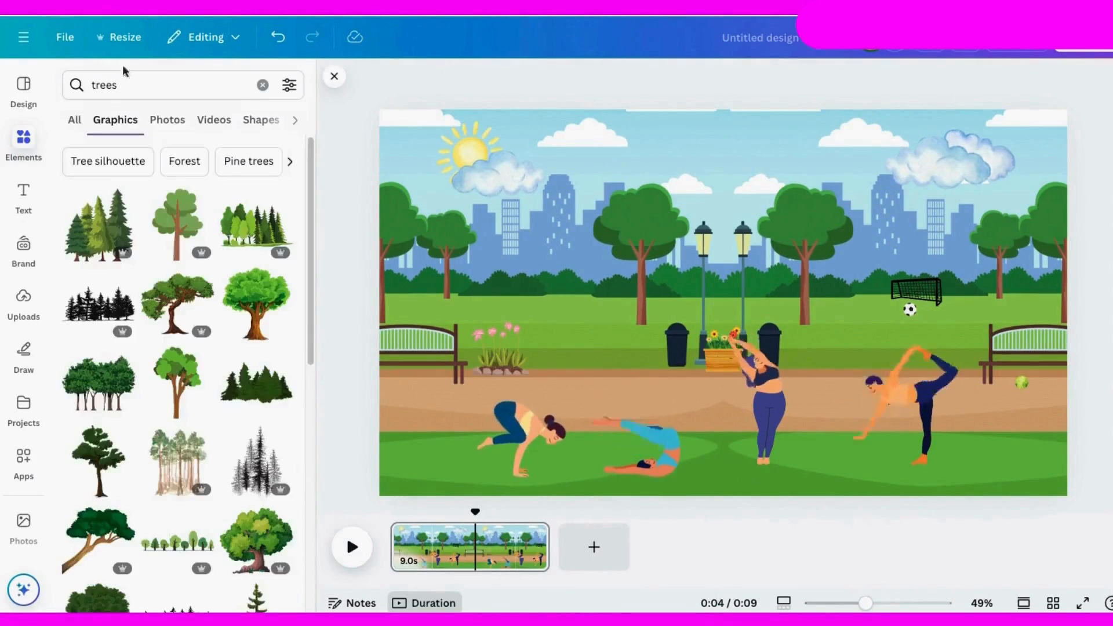
Step: From the trees graphics, add the dark-green round tree, shrink it, and place it over the park tree beside the lamp posts
scroll(174, 347, down, 5)
click(177, 440)
drag(857, 457, 740, 318)
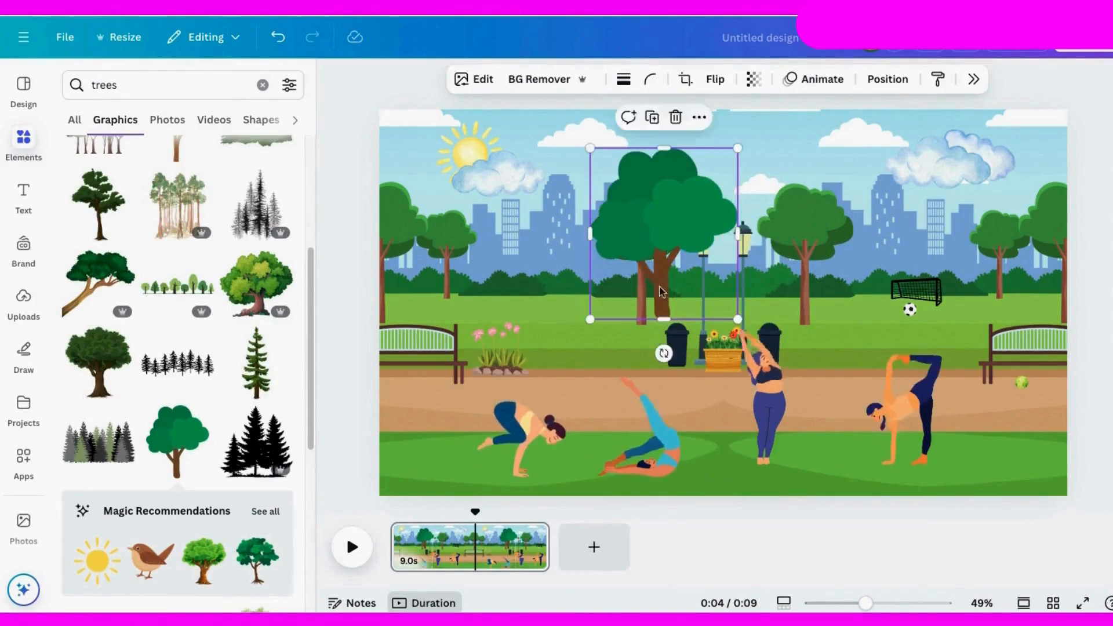
drag(667, 232, 647, 237)
Step: From the tree's full Magic Recommendations, add the light-green tree, shrink it beside the football goal, and play the page
click(266, 511)
scroll(115, 220, down, 6)
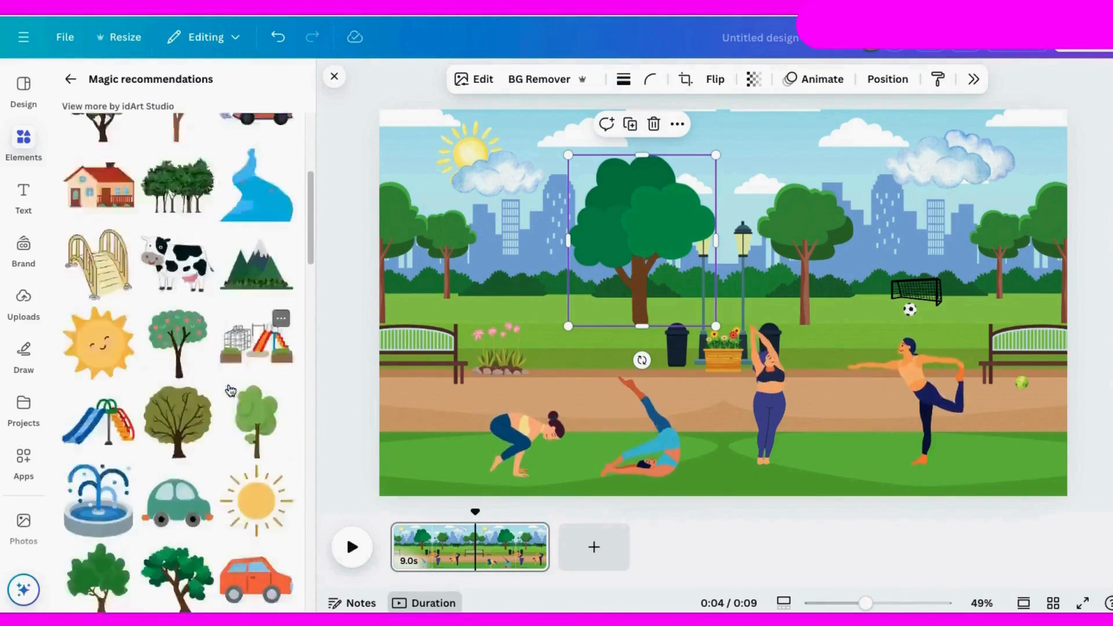
click(253, 354)
drag(633, 146, 720, 301)
drag(755, 363, 835, 241)
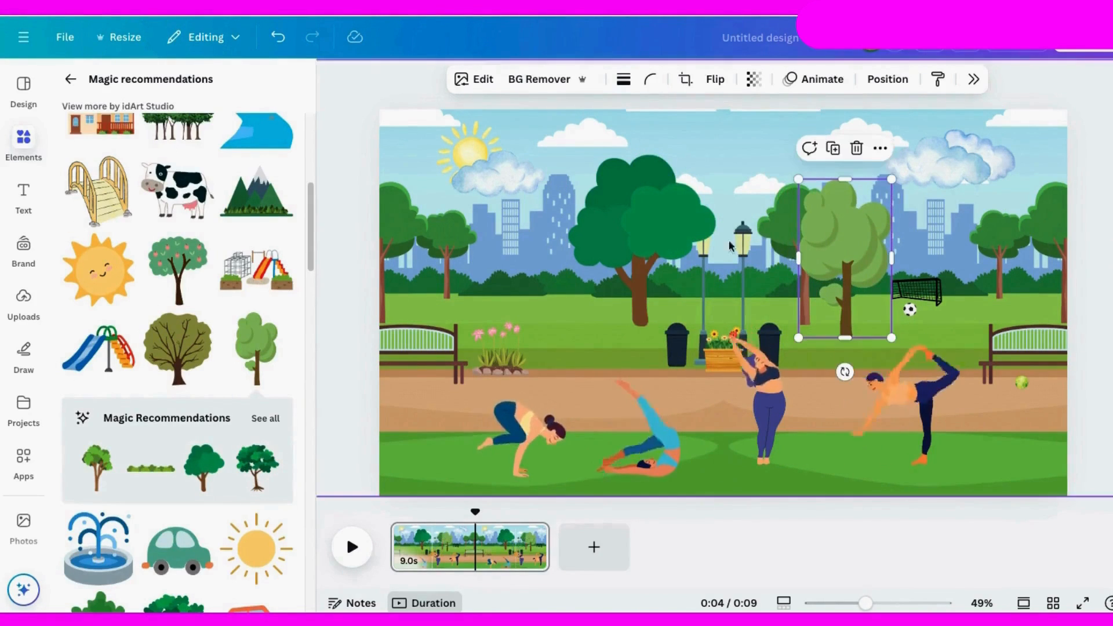
click(352, 546)
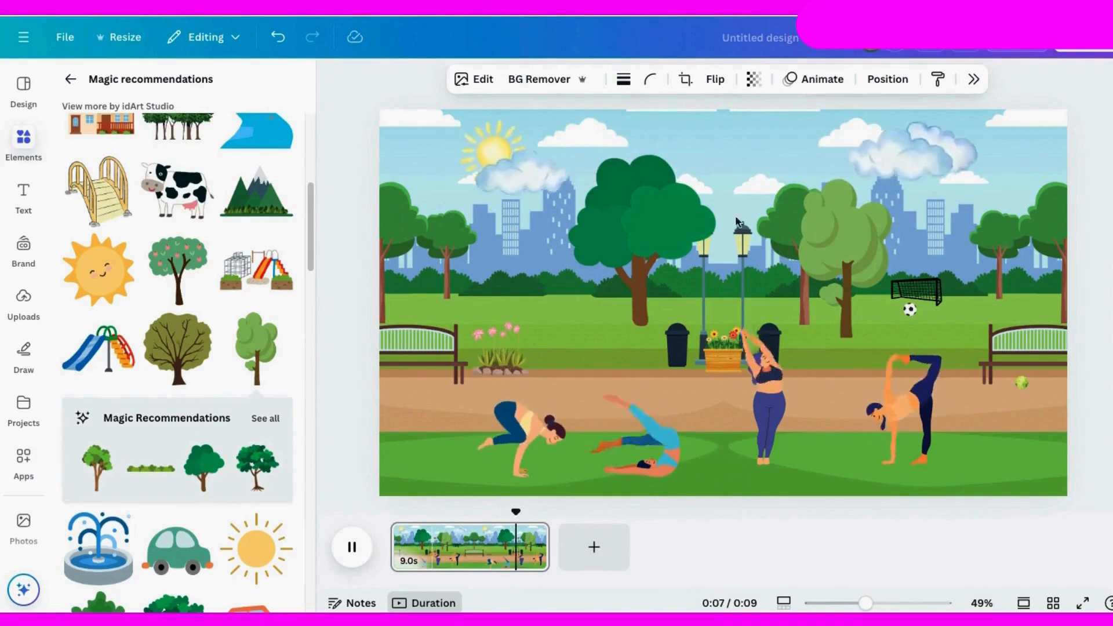
click(352, 547)
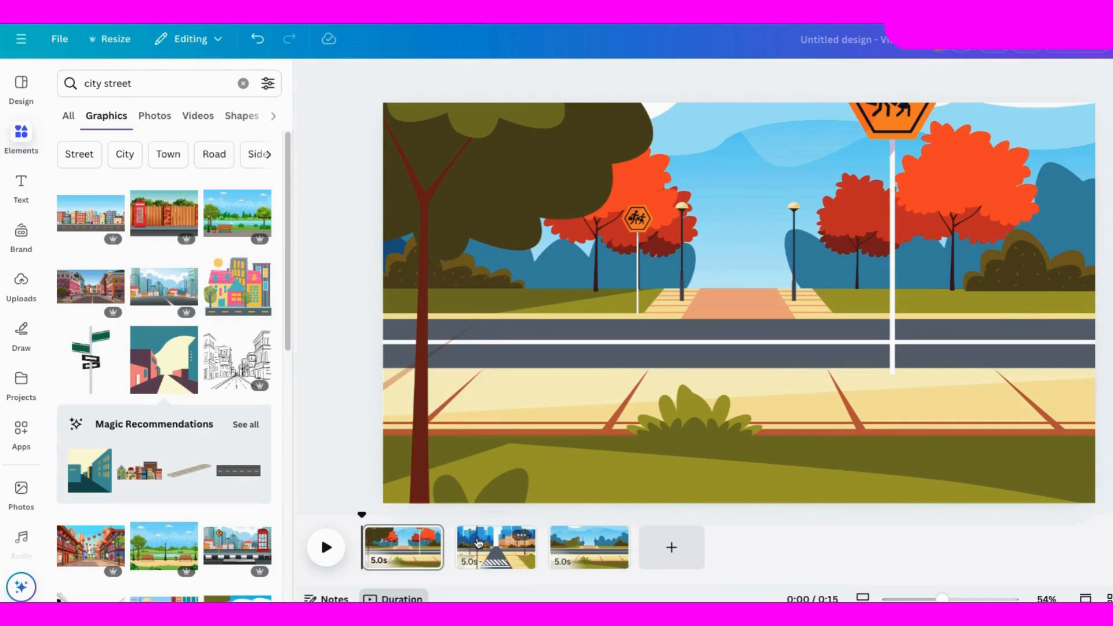
Step: On the street design's third page, search the graphics for bicycle and filter them to Animated
click(479, 542)
click(591, 554)
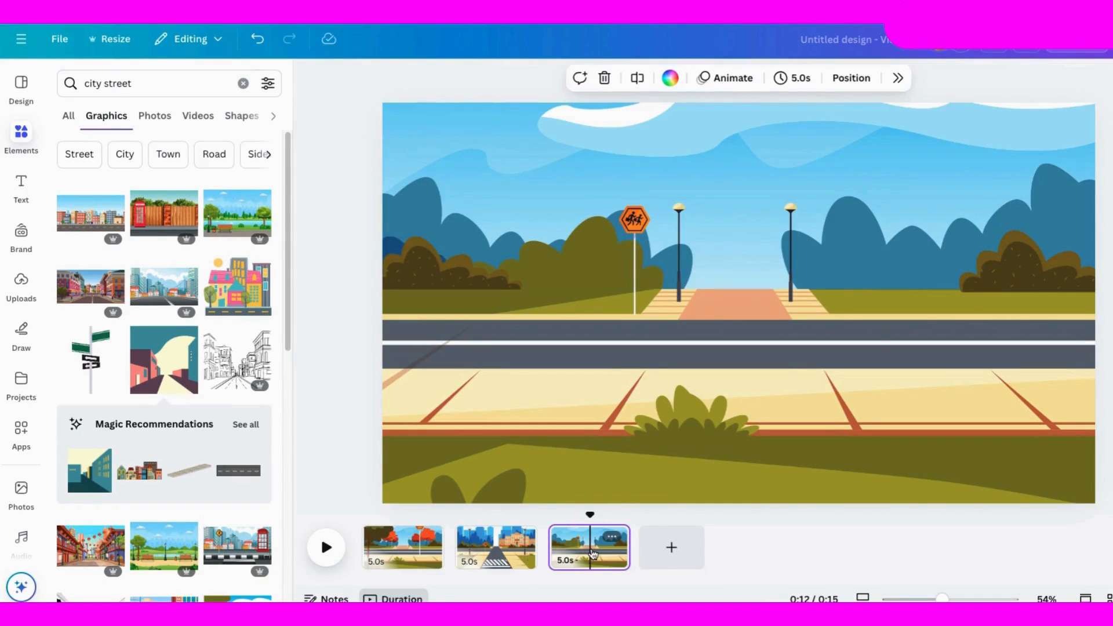
click(157, 82)
text(bicycle)
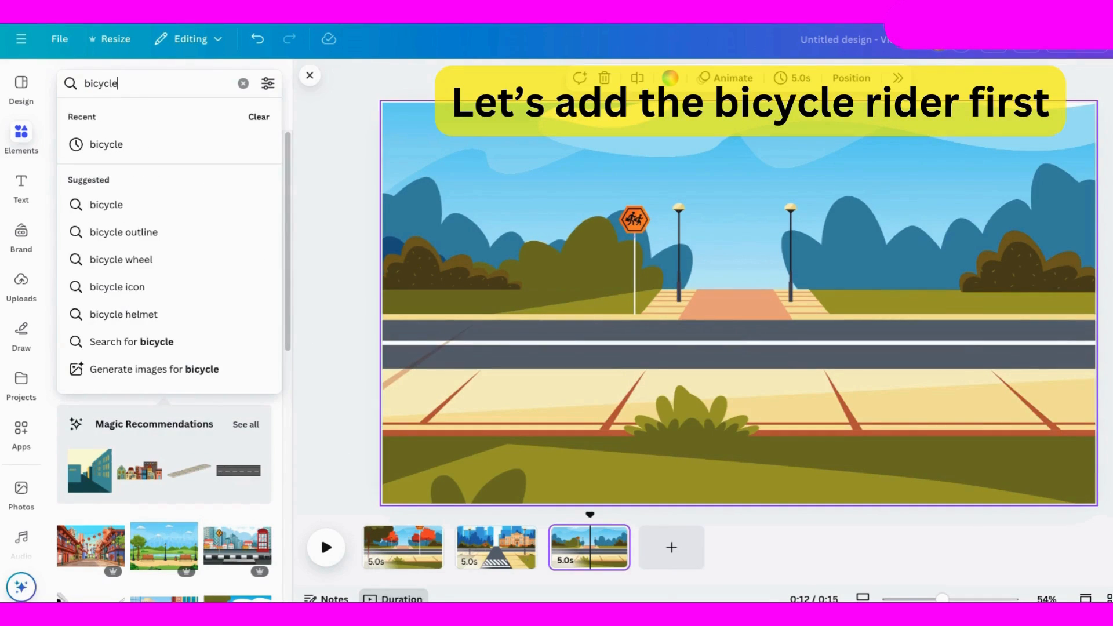
click(101, 144)
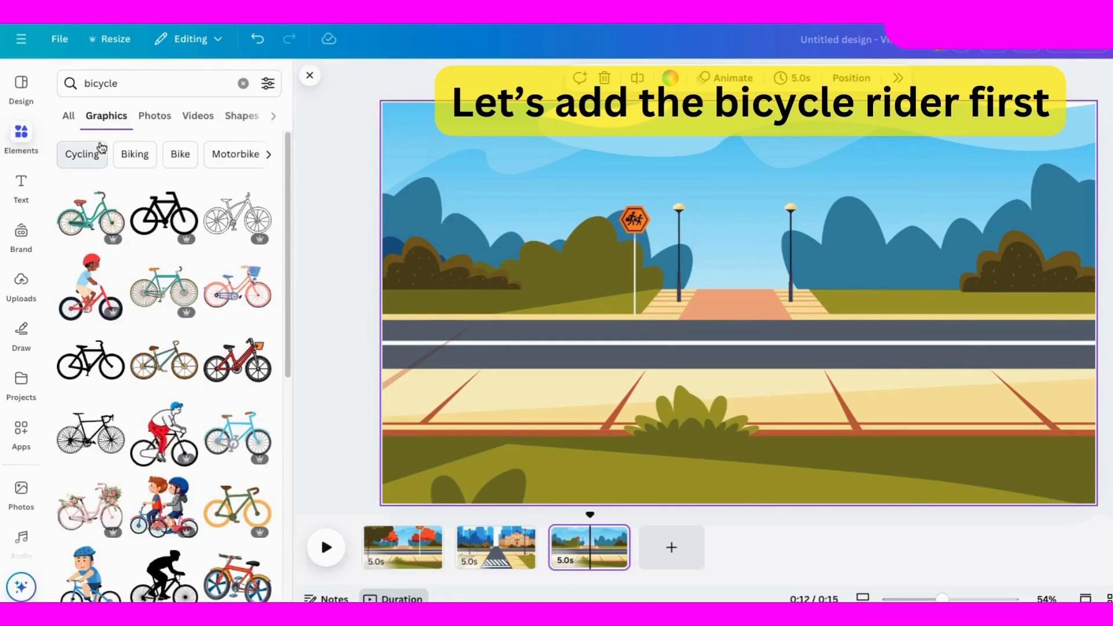
click(267, 83)
click(87, 343)
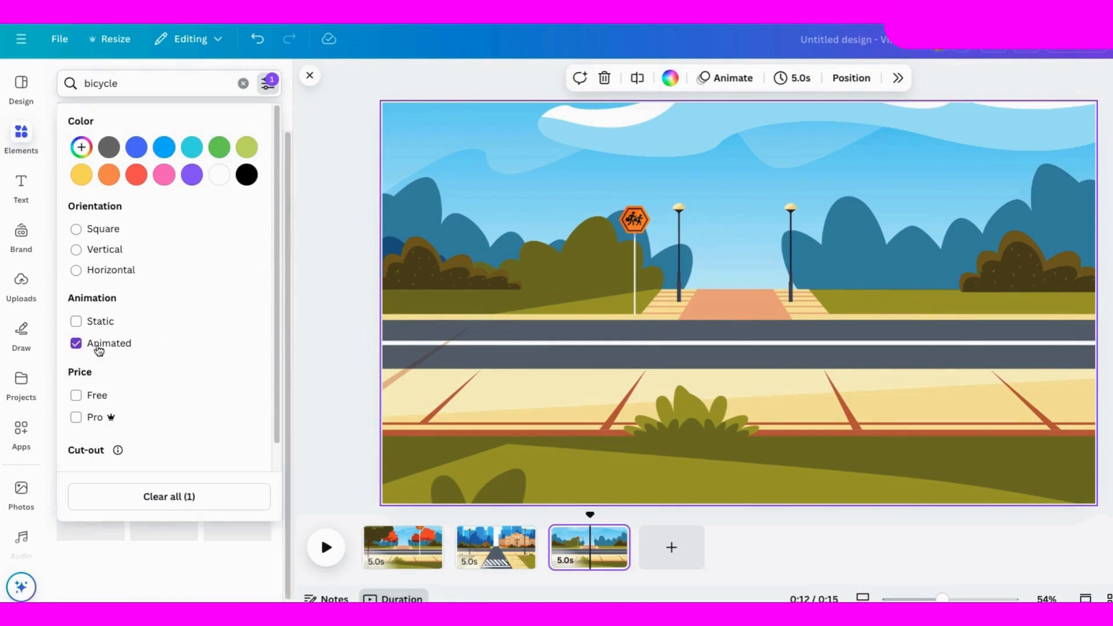
click(296, 412)
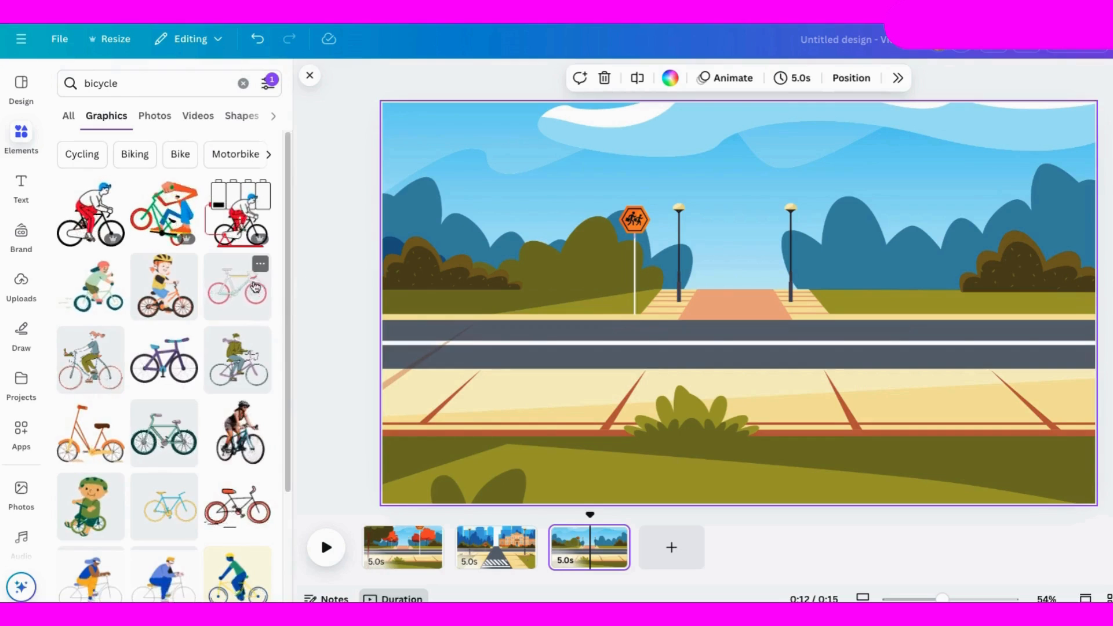
Step: Add the animated cyclist with red trousers and blue hair, shrink it, and place it mostly off the page's left edge at road level
scroll(253, 315, down, 3)
scroll(174, 290, up, 3)
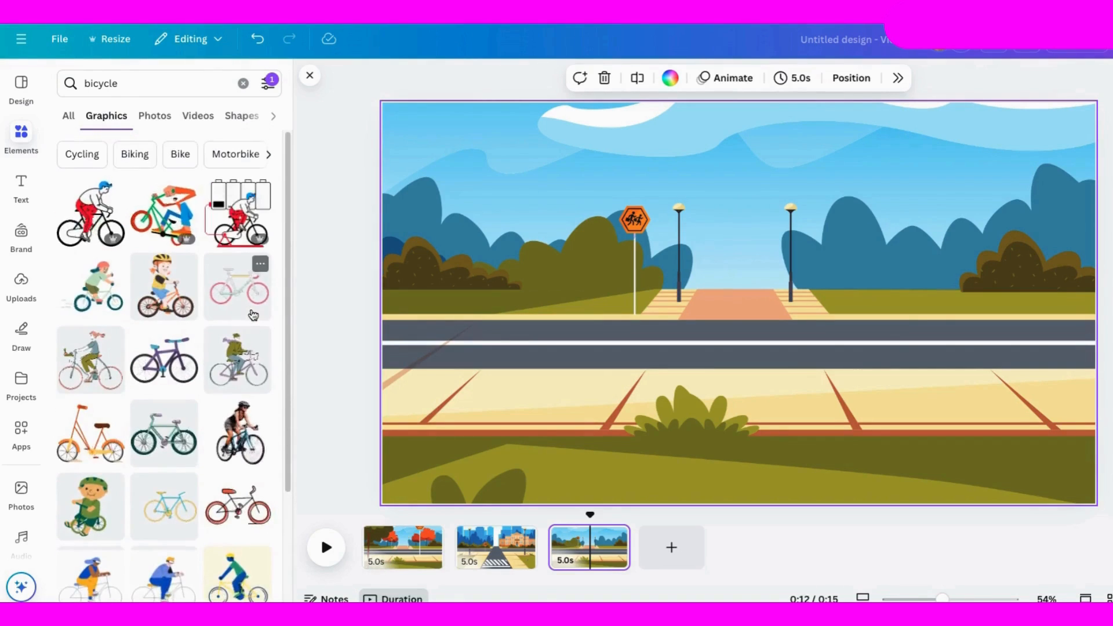
click(90, 210)
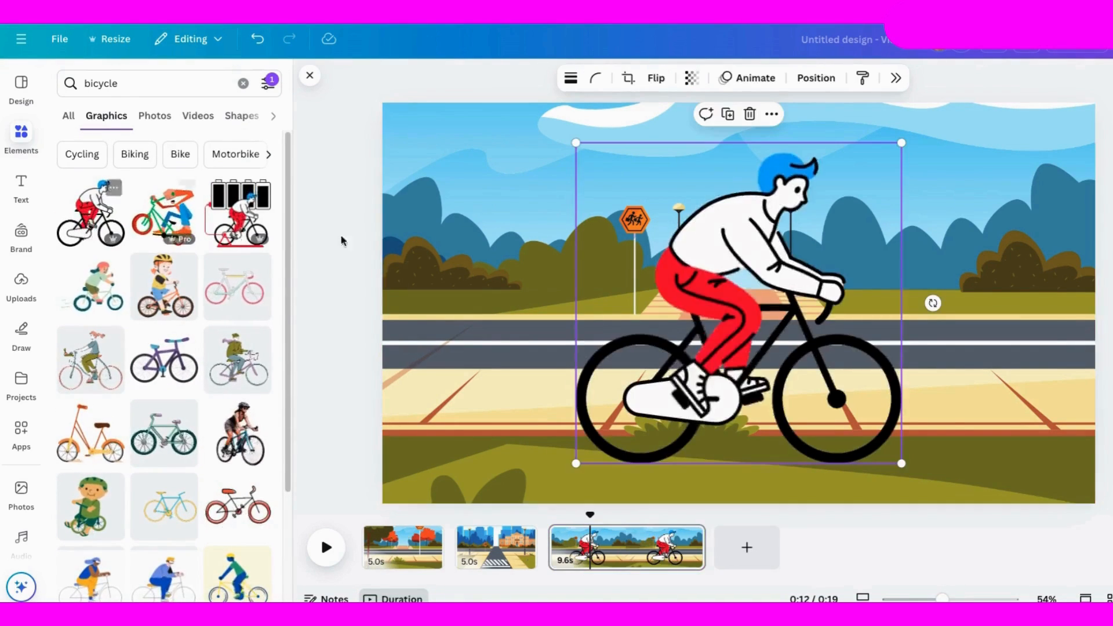
drag(901, 143, 676, 366)
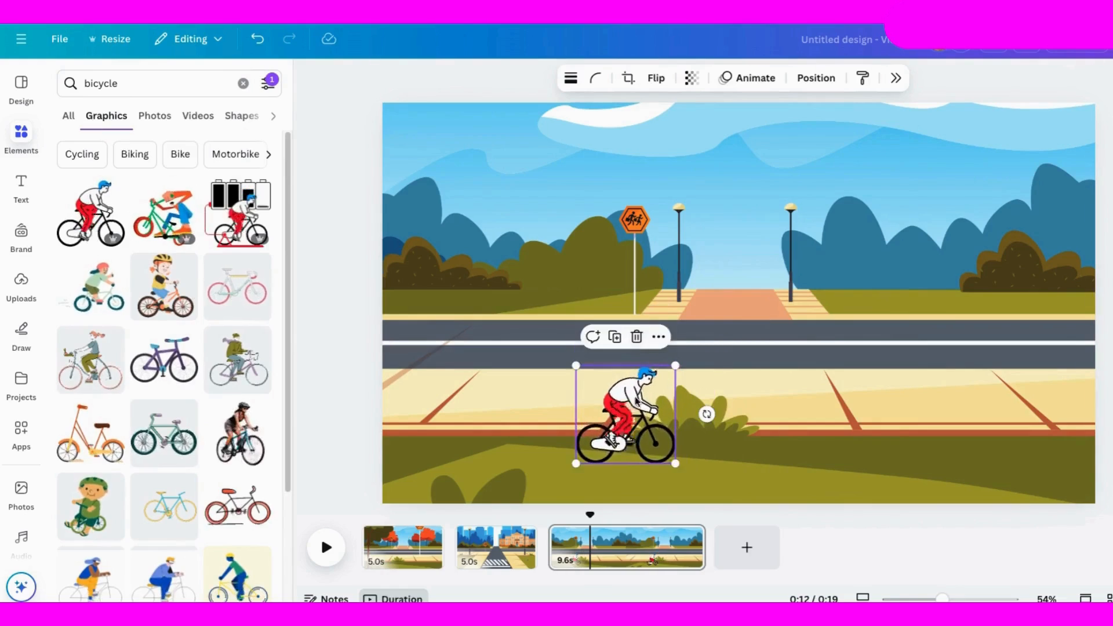
drag(638, 408, 500, 315)
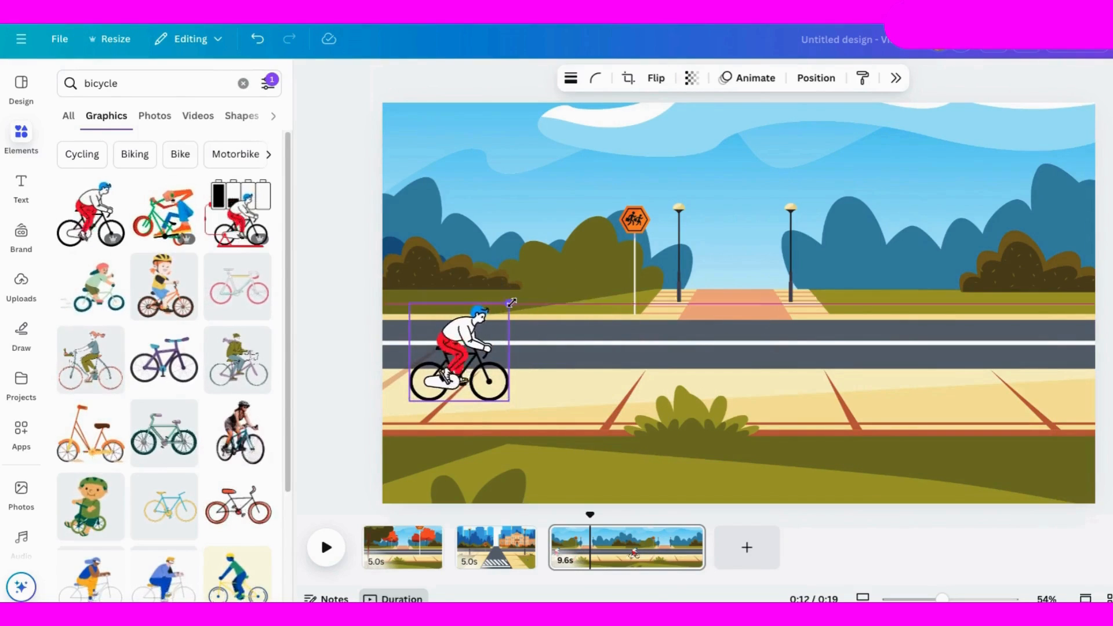
drag(504, 357, 381, 376)
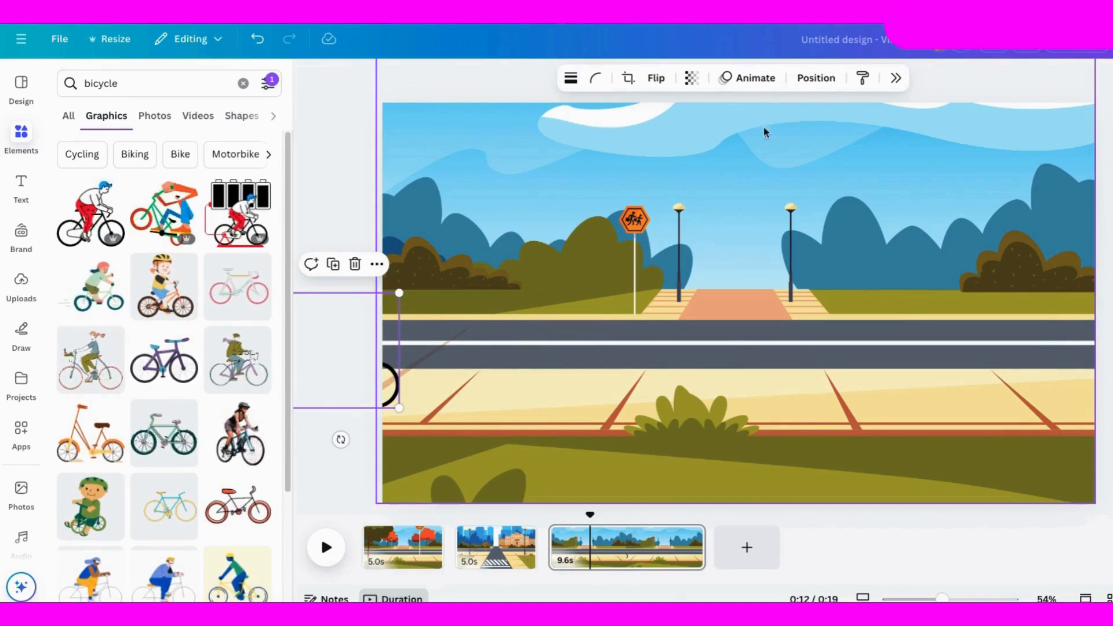
Step: Create a custom animation moving the cyclist rightward along the street and off the page, with the Smooth movement style
click(748, 82)
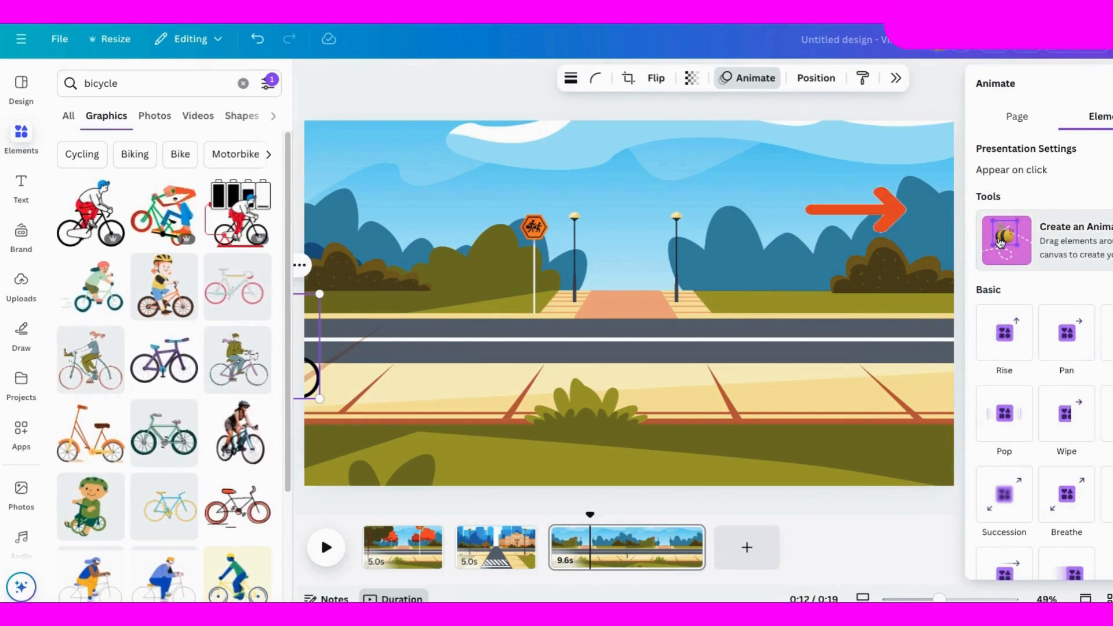
click(1009, 241)
mouse_move(311, 377)
mouse_down()
mouse_move(369, 365)
mouse_move(1051, 371)
mouse_up()
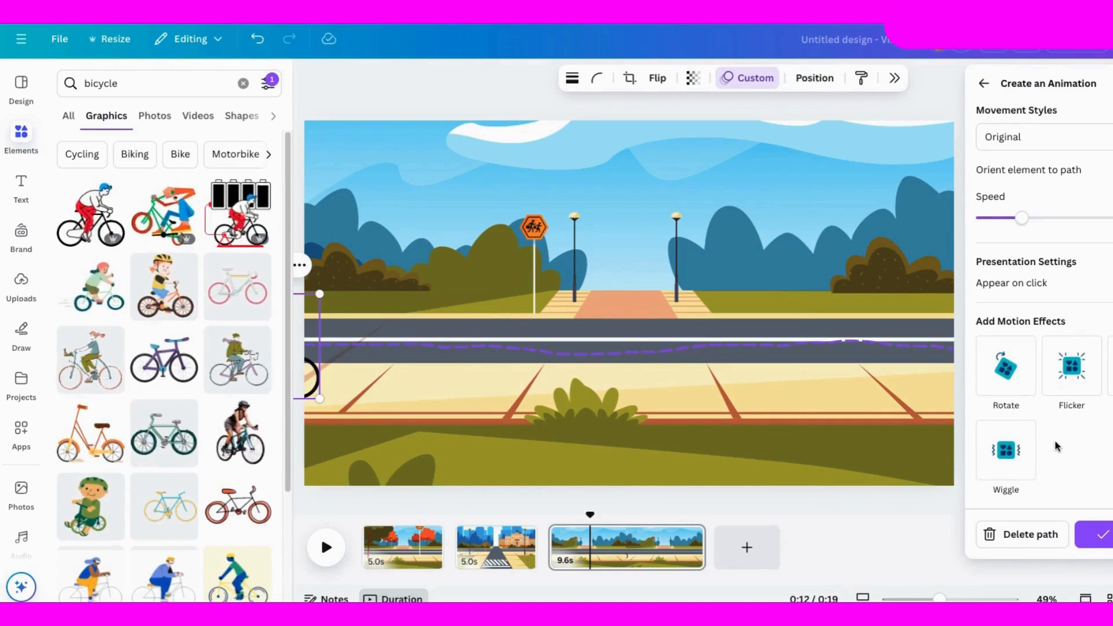
click(1067, 134)
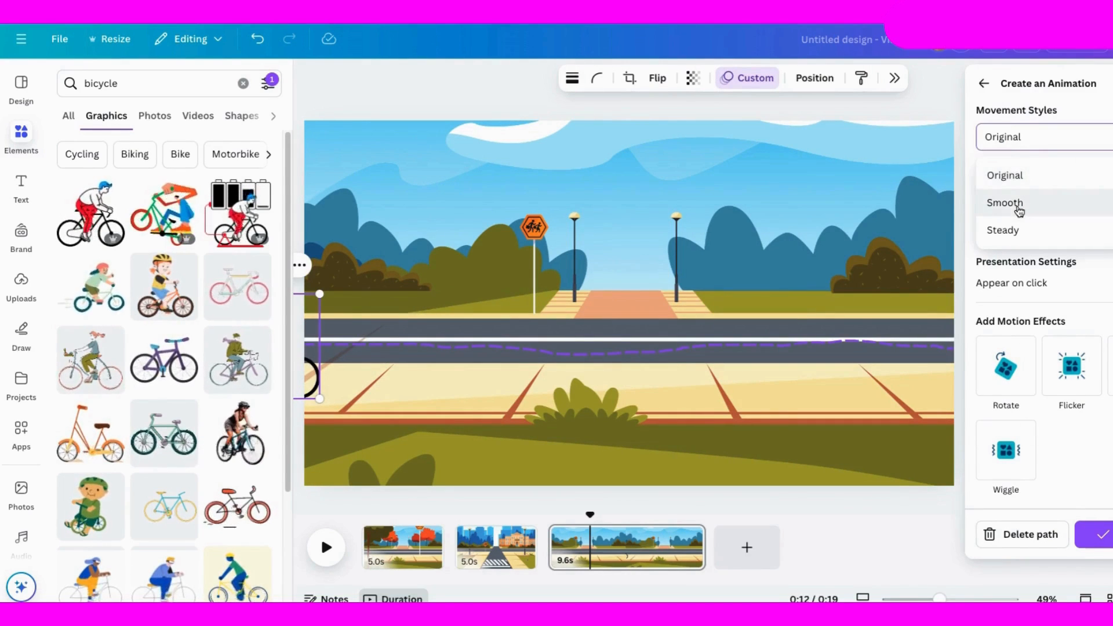
click(1016, 204)
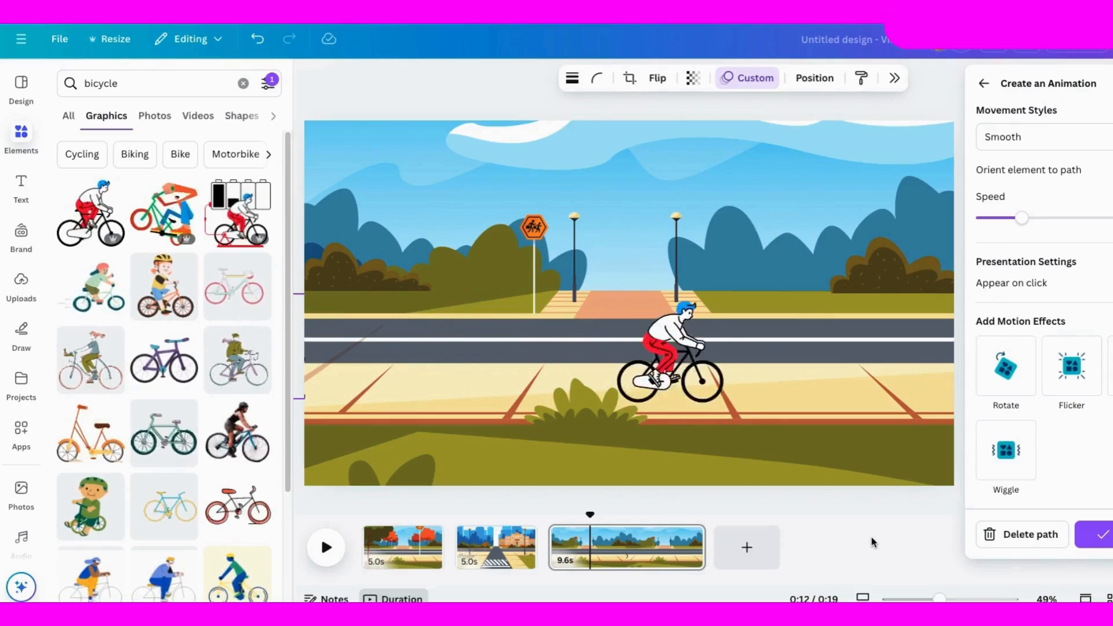
Step: Search the animated graphics for trees, add the slender light-green tree to the third page, shrink it, and place it behind the road
click(116, 83)
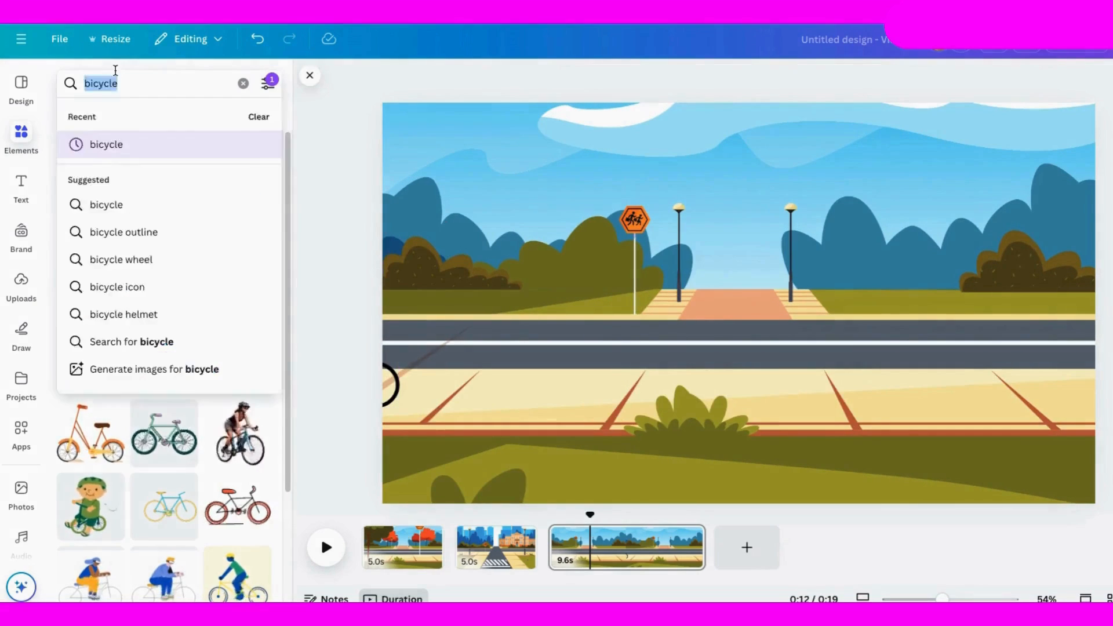
text(trees)
key(Return)
scroll(160, 409, down, 4)
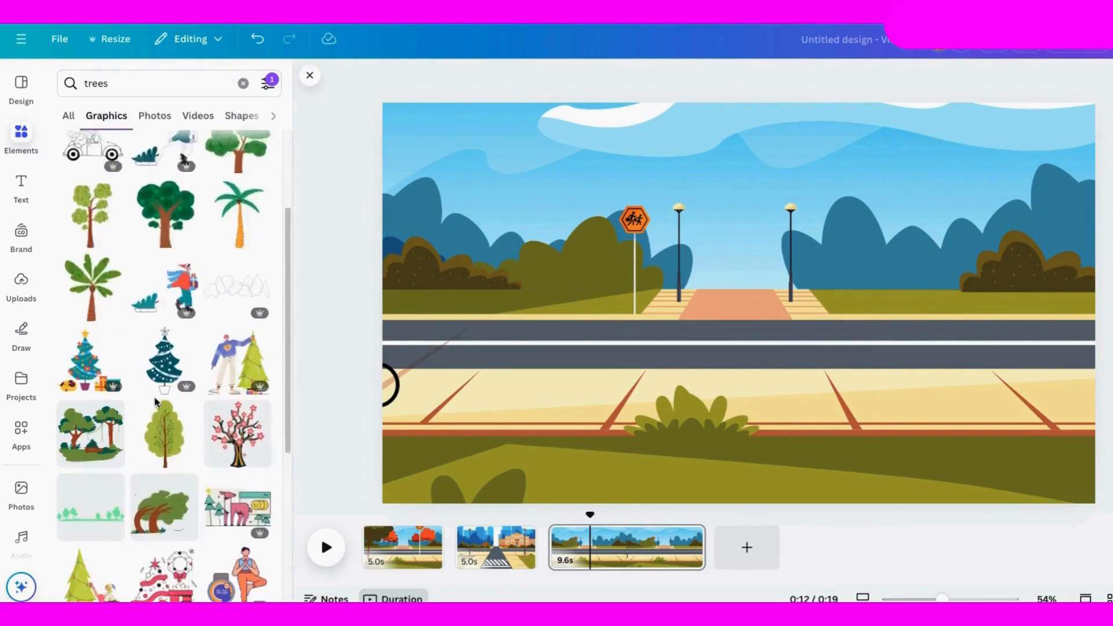
click(160, 409)
drag(840, 142, 751, 283)
drag(675, 373, 546, 208)
drag(621, 118, 750, 315)
Step: Add the orange-trunked tree with round foliage clusters to the third page and place it behind the road on the right
scroll(164, 348, down, 4)
click(237, 388)
drag(811, 419, 912, 262)
Step: On the second page, add the round light-green tree with a brown trunk, shrink it, and place it behind the road at the left edge
click(489, 546)
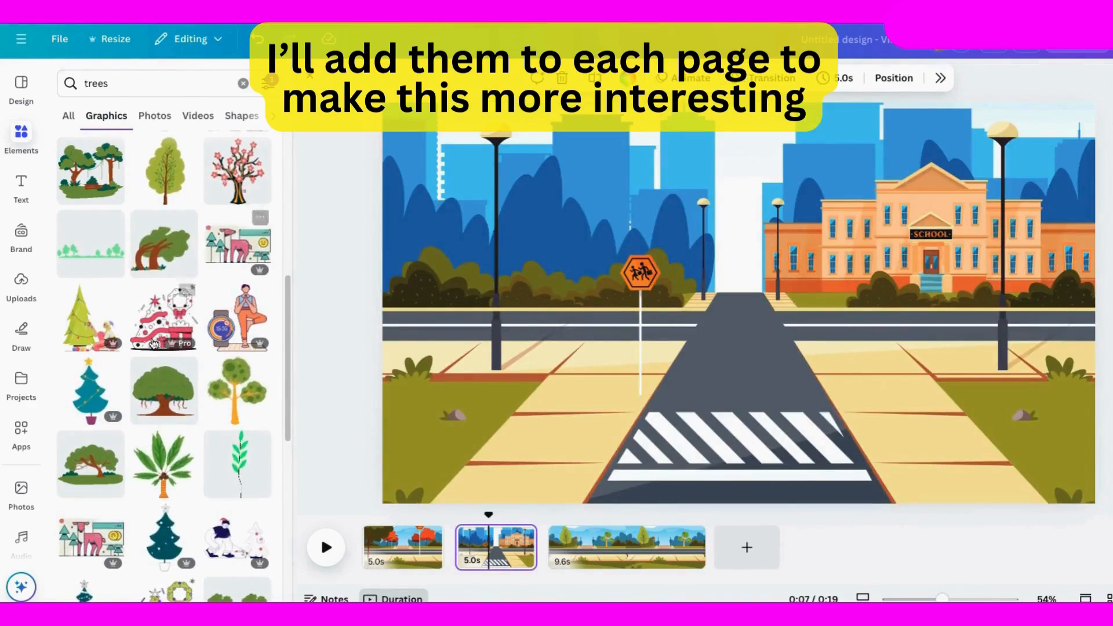
scroll(94, 381, down, 4)
scroll(95, 380, down, 10)
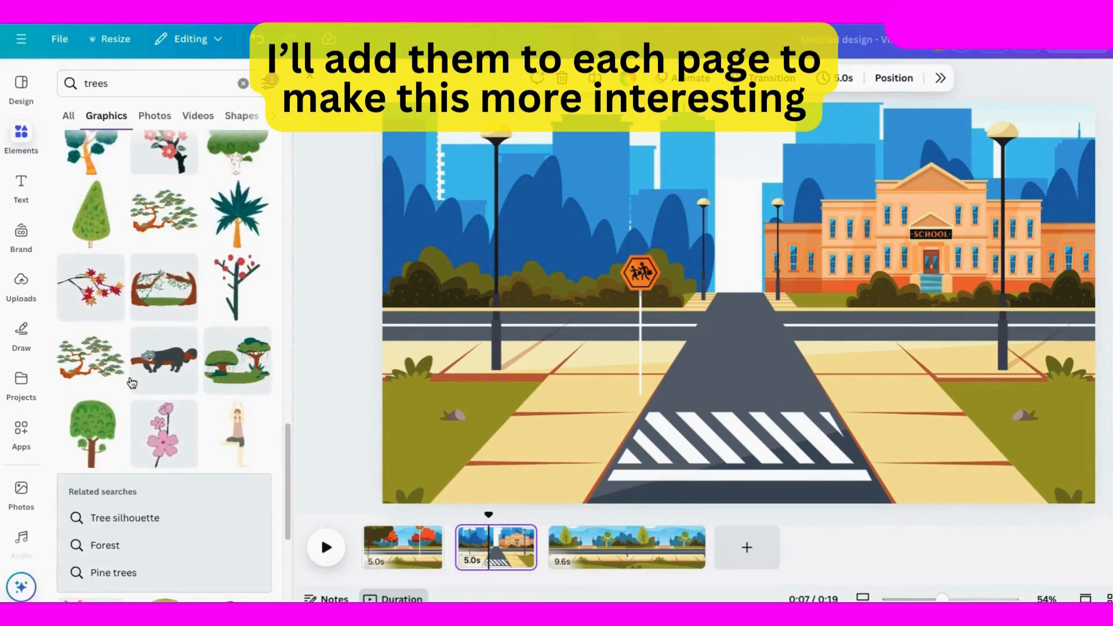
click(160, 476)
drag(874, 141, 800, 231)
drag(675, 350, 720, 172)
drag(837, 292, 786, 232)
drag(719, 177, 457, 254)
drag(523, 135, 492, 173)
drag(444, 229, 438, 229)
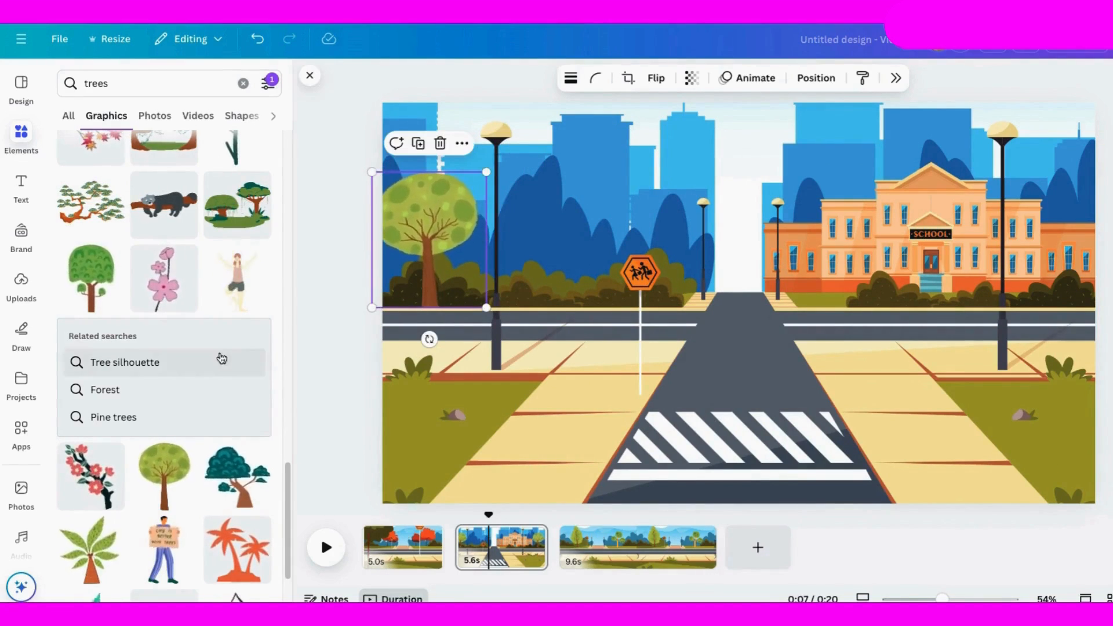
Step: Add the wide green tree with leaf outlines to the second page, shrink it, and try it in front of the school
scroll(175, 408, down, 5)
scroll(240, 225, up, 10)
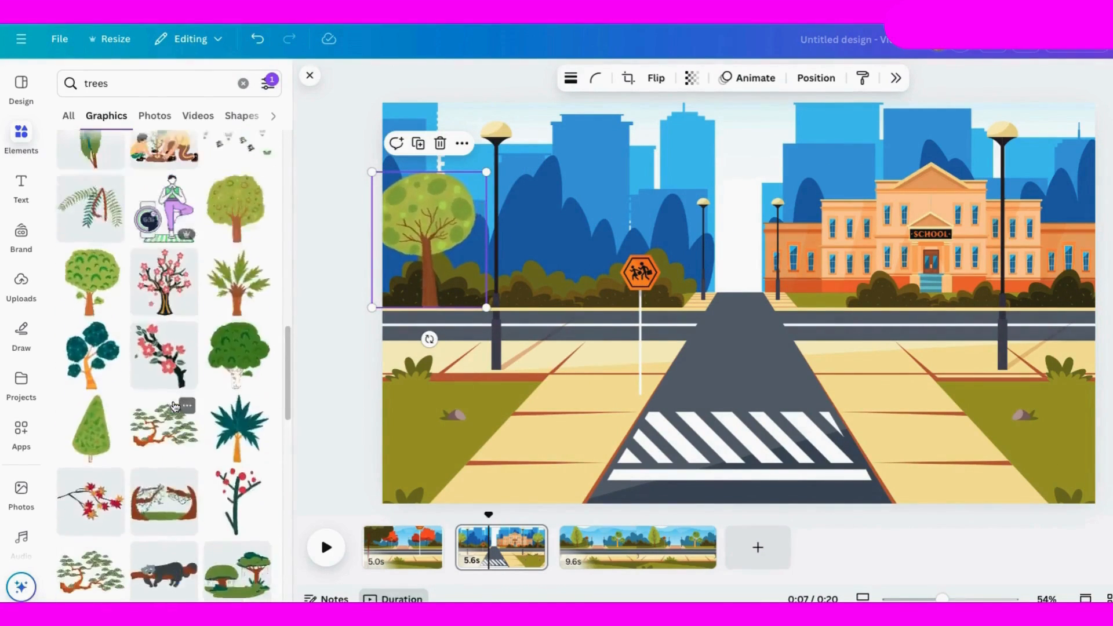
click(240, 226)
drag(591, 142, 729, 290)
drag(800, 363, 999, 299)
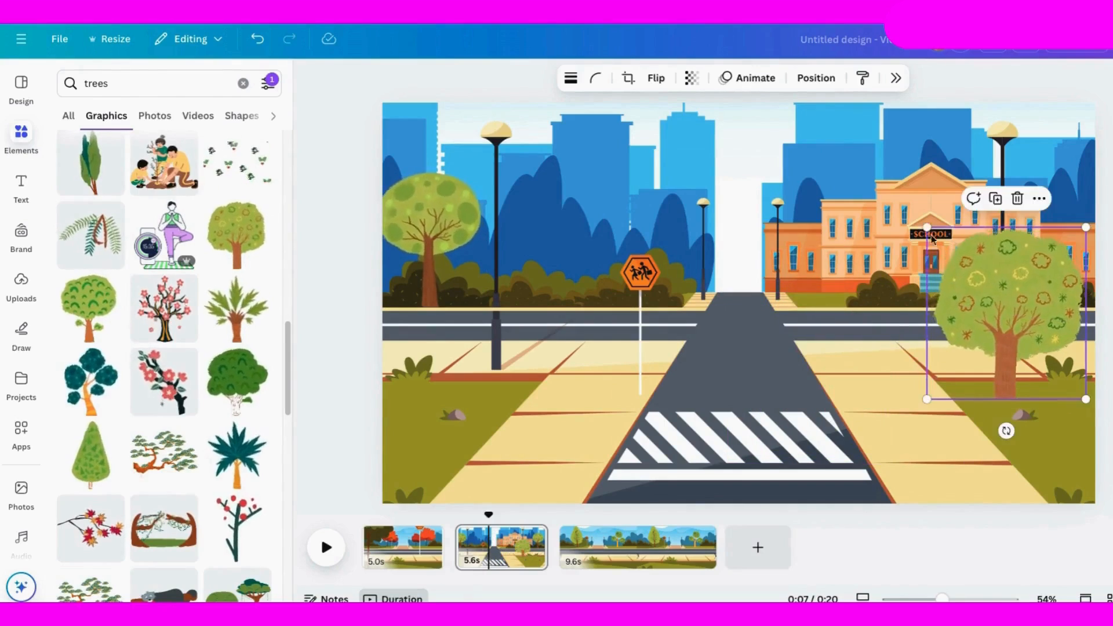
drag(927, 227, 893, 190)
Step: Swap the two trees: fit the leaf-outlined one at the left edge and place the round one, enlarged, in front of the school
drag(397, 217, 823, 390)
drag(897, 300, 400, 193)
drag(520, 102, 482, 143)
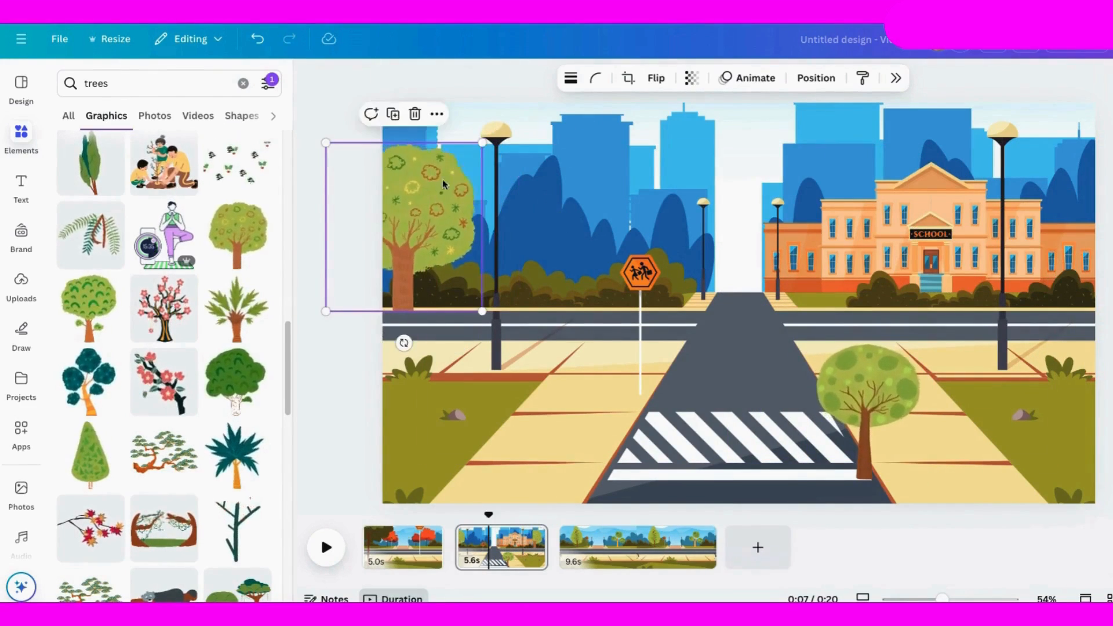
click(850, 377)
drag(804, 344, 740, 265)
drag(847, 366, 1027, 286)
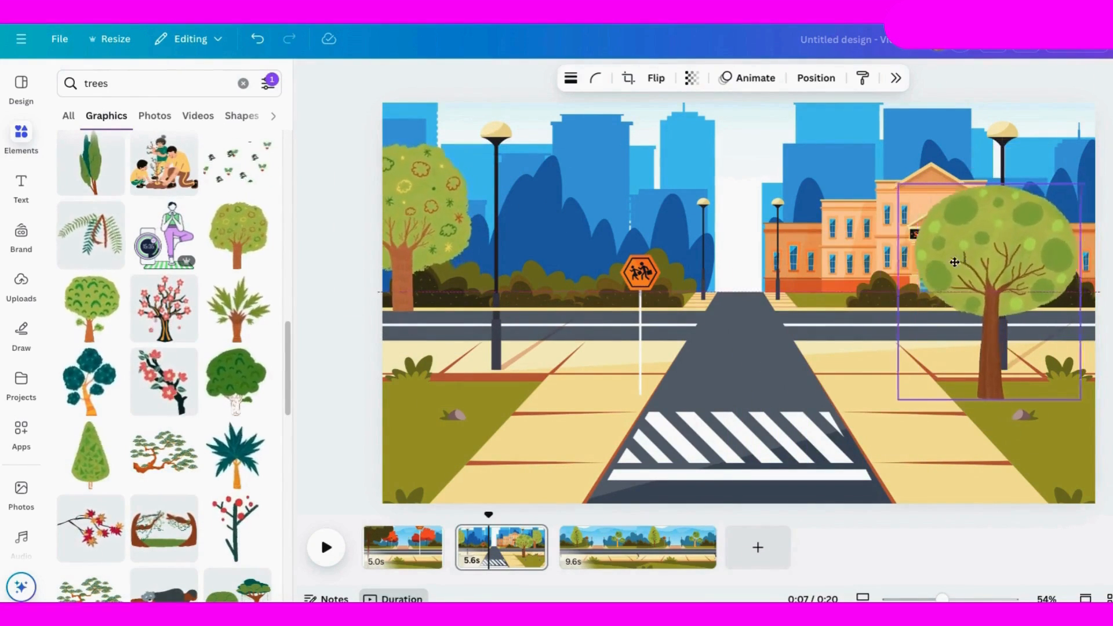
Step: Add the orange-trunked tree with round foliage clusters to the first page's foreground at its right edge
click(403, 546)
scroll(188, 346, up, 4)
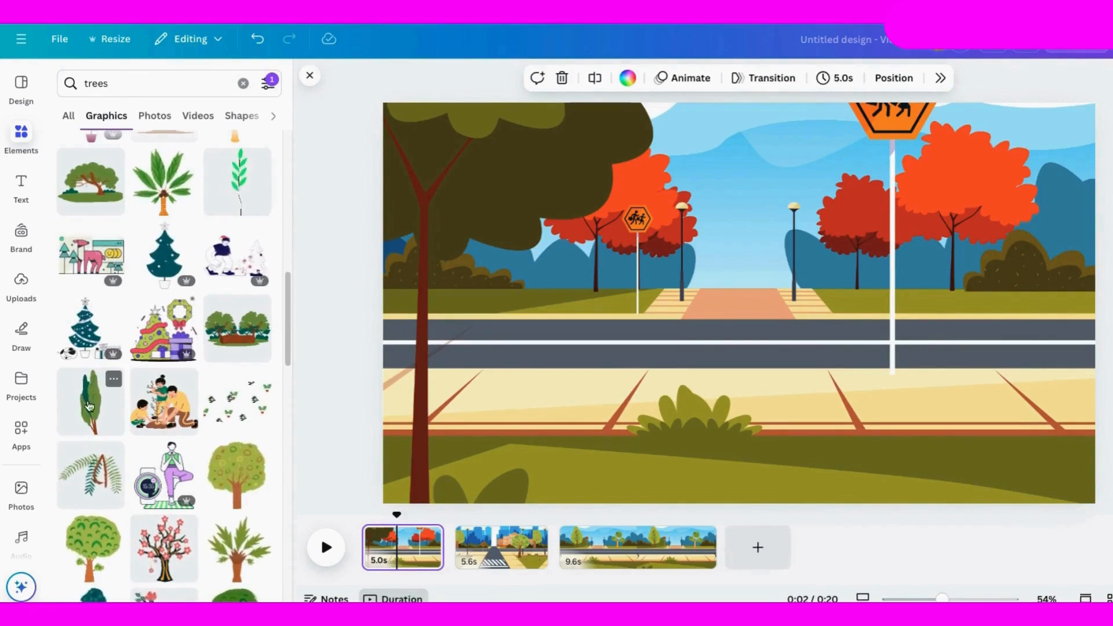
scroll(99, 392, up, 5)
drag(236, 376, 1025, 373)
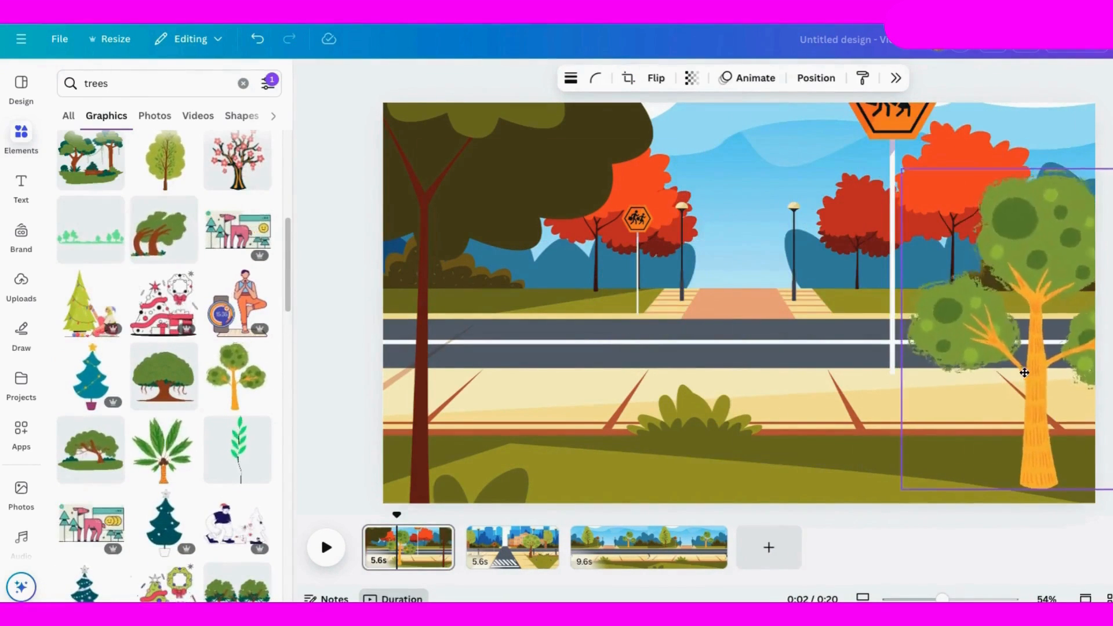
click(1052, 83)
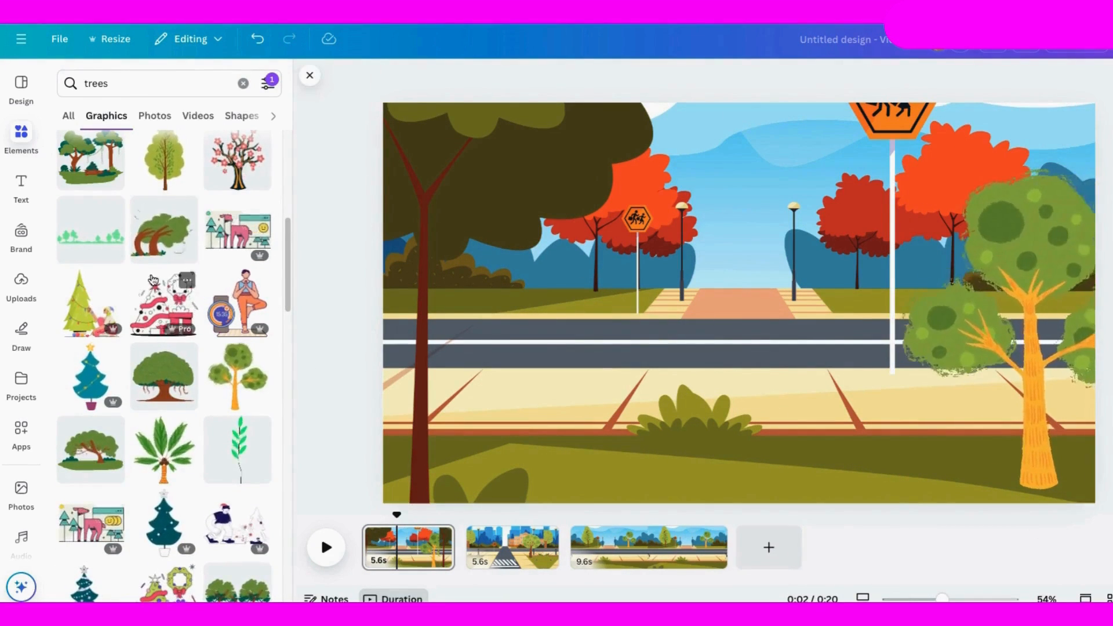
Step: Copy the animated cyclist from the third page onto the first page, and enlarge and shift the street background behind it
click(495, 549)
click(672, 548)
click(390, 383)
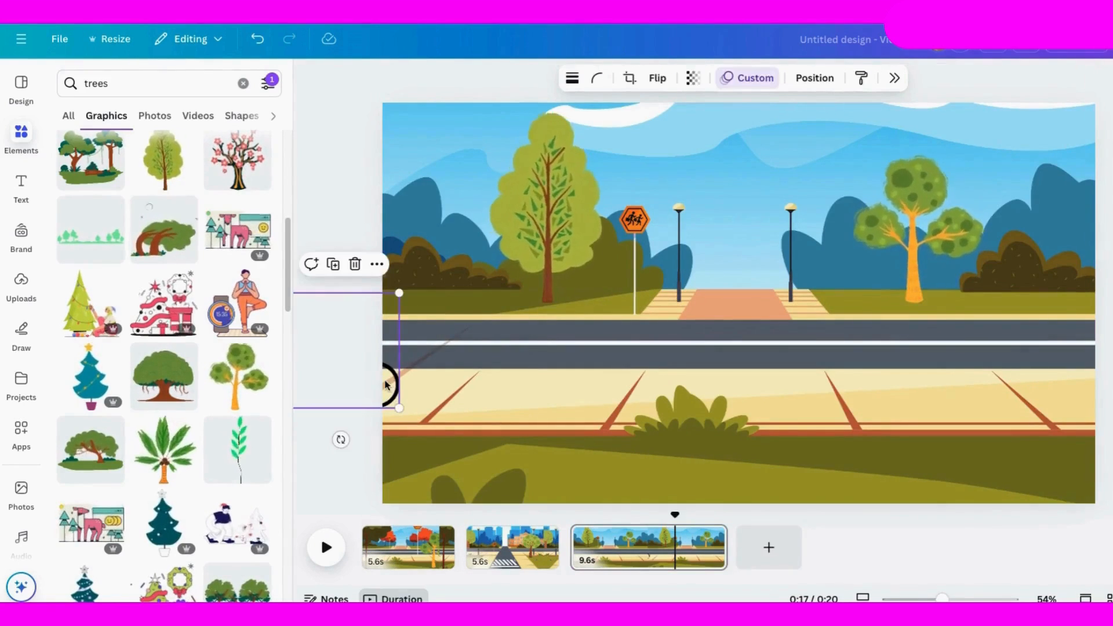
click(410, 551)
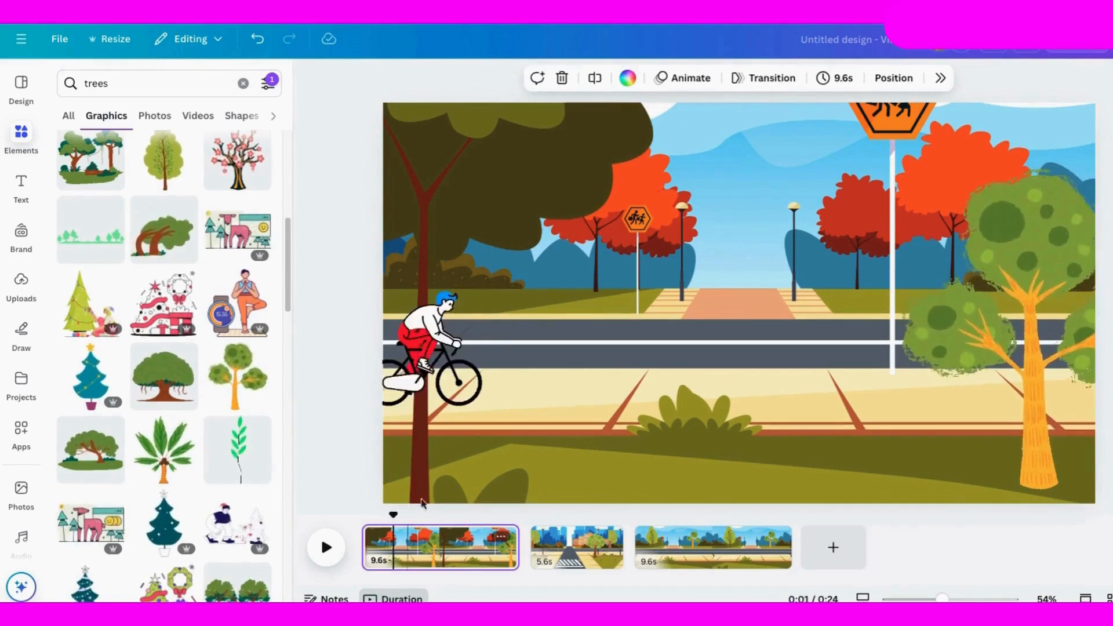
click(450, 386)
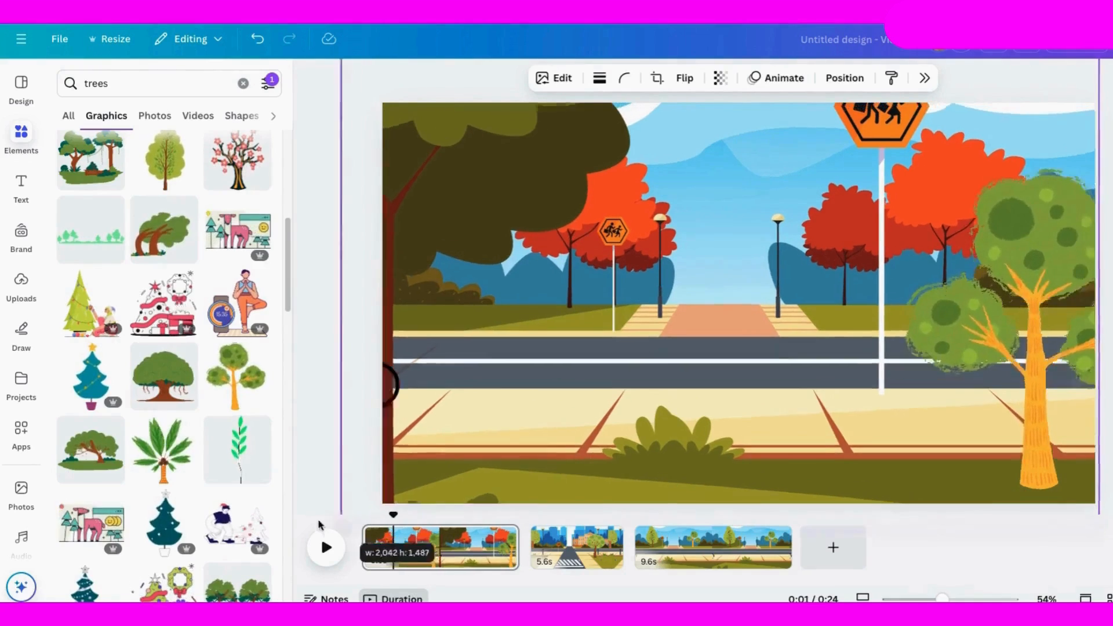
click(394, 400)
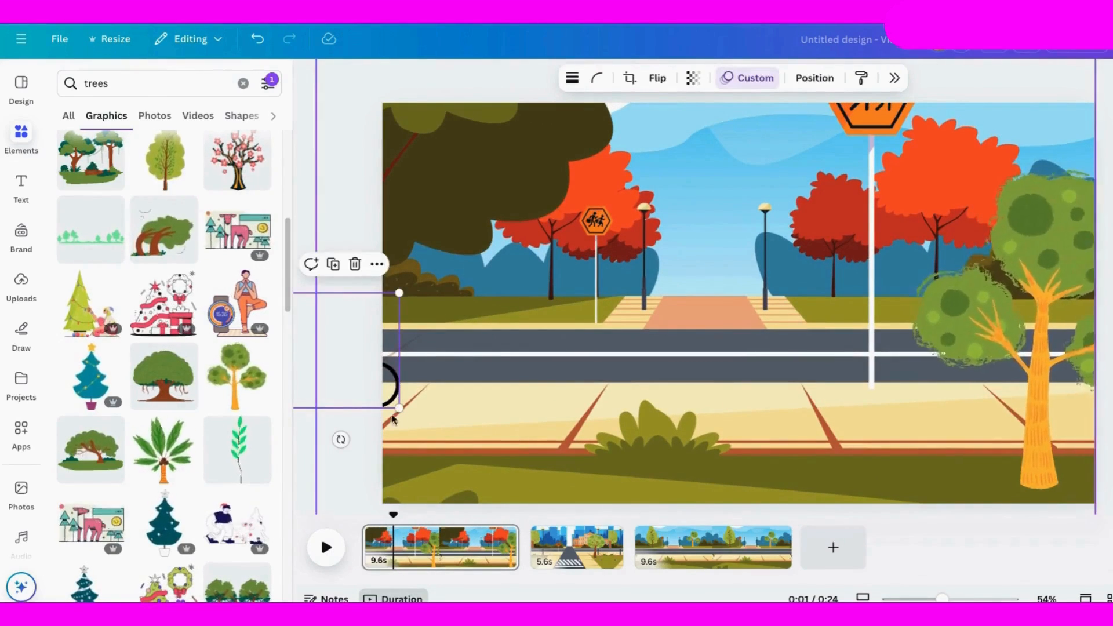
Step: On the first page, move the orange-trunked tree layer in front of the cyclist and preview the ride
drag(393, 539, 314, 581)
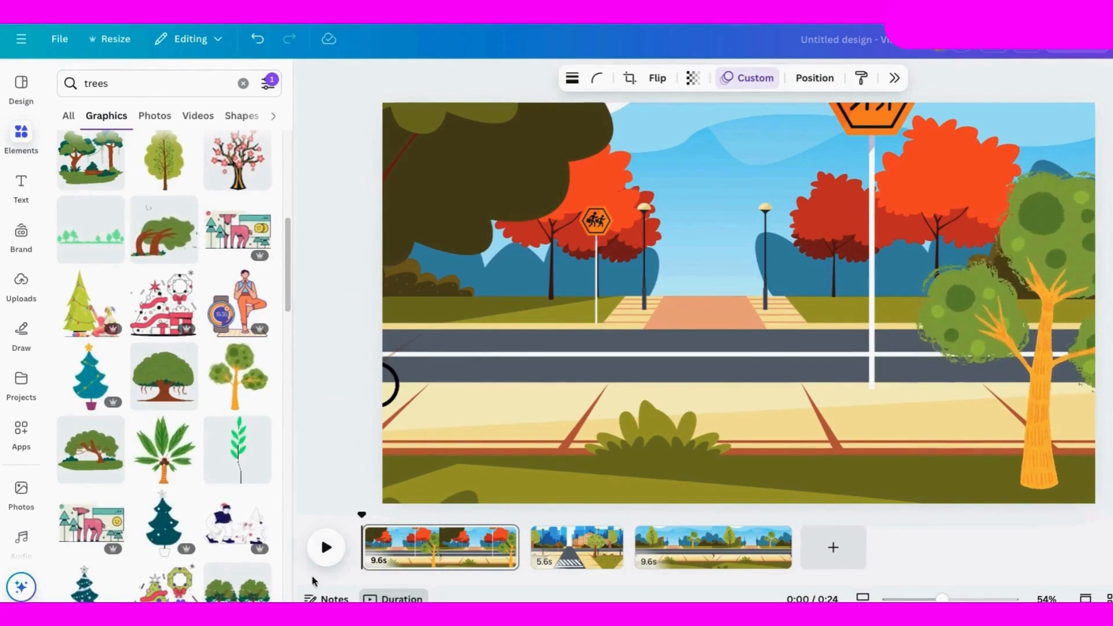
click(1047, 415)
click(815, 78)
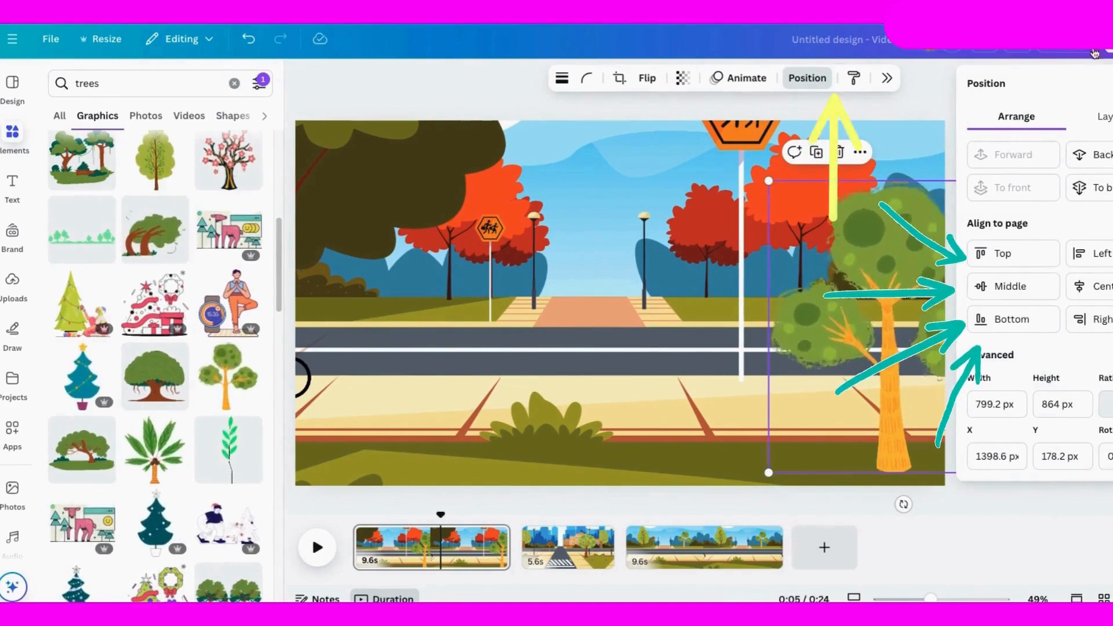
click(1108, 117)
drag(1071, 250, 1066, 185)
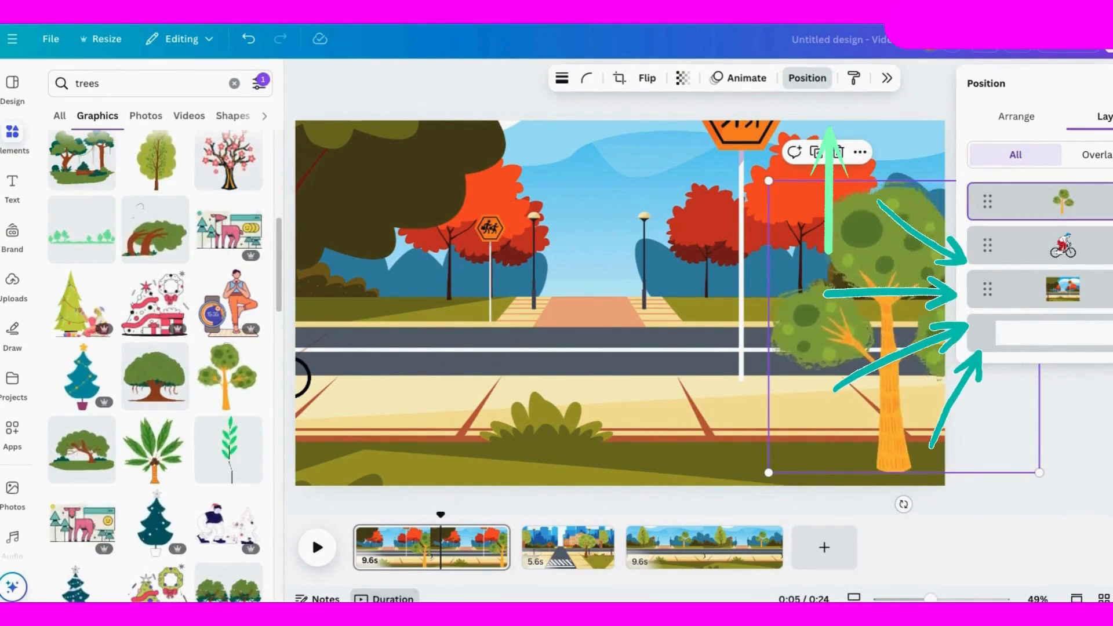
click(404, 548)
click(318, 548)
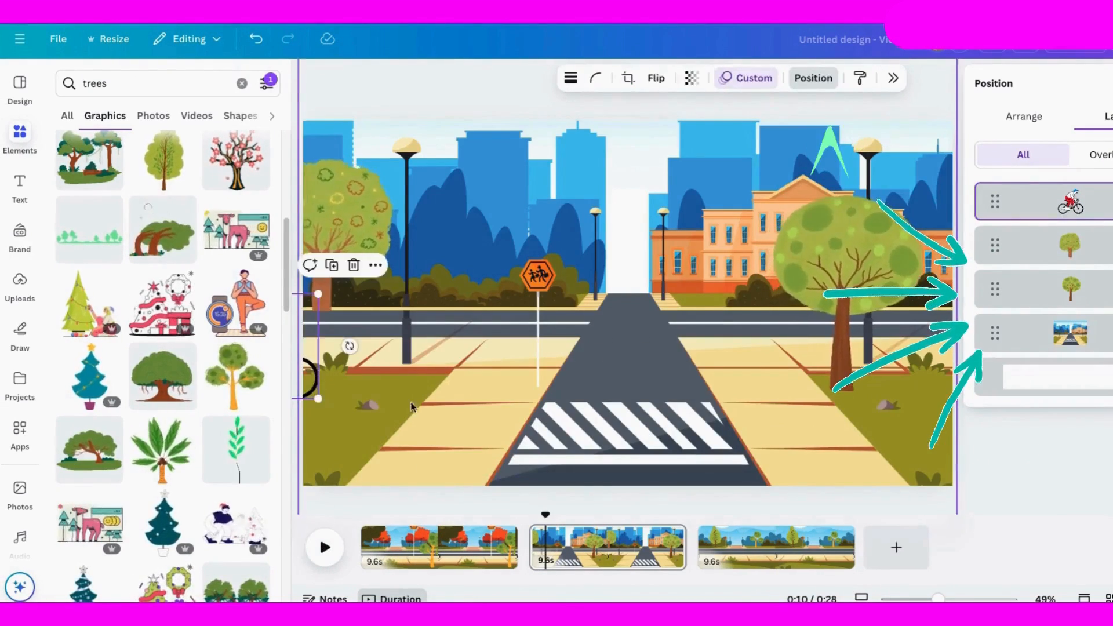
Step: Paste the animated cyclist onto the second page and preview its ride past the trees
click(411, 406)
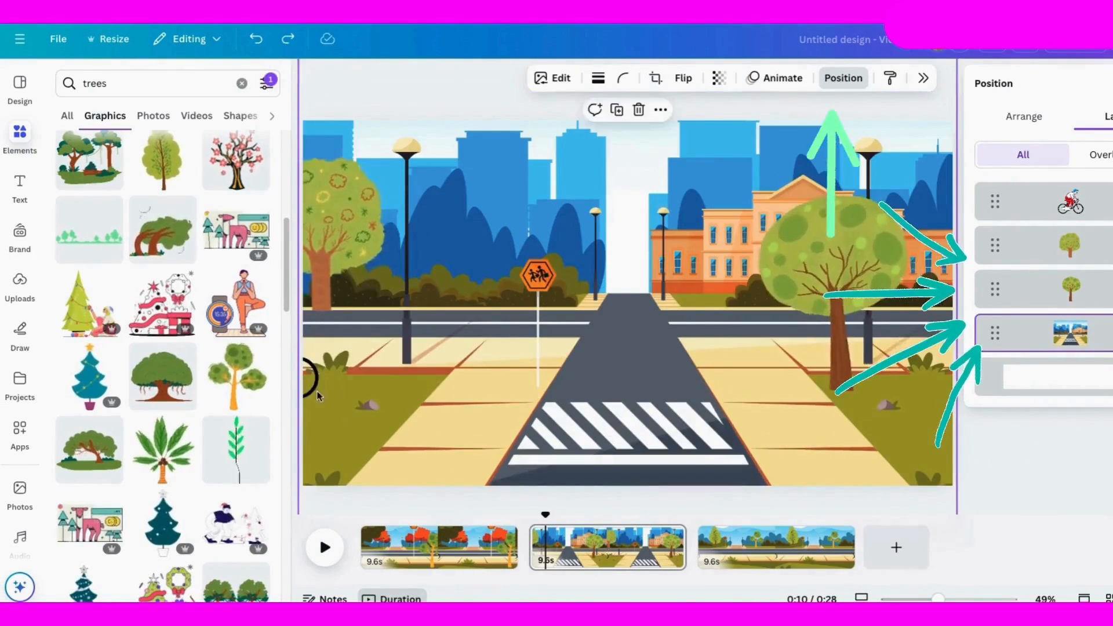
click(339, 356)
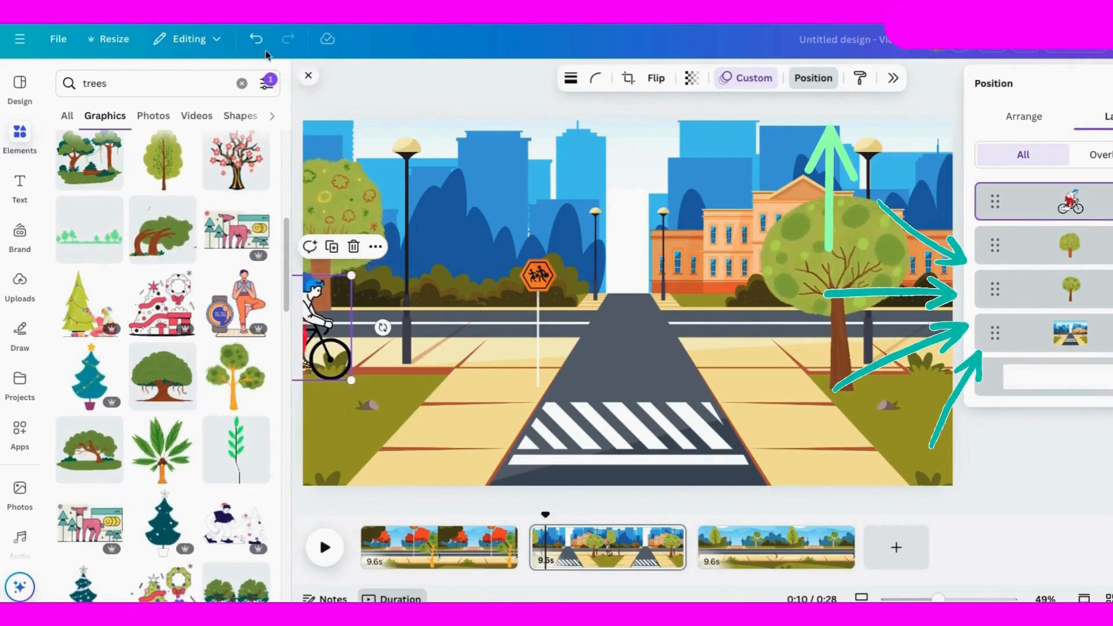
click(327, 551)
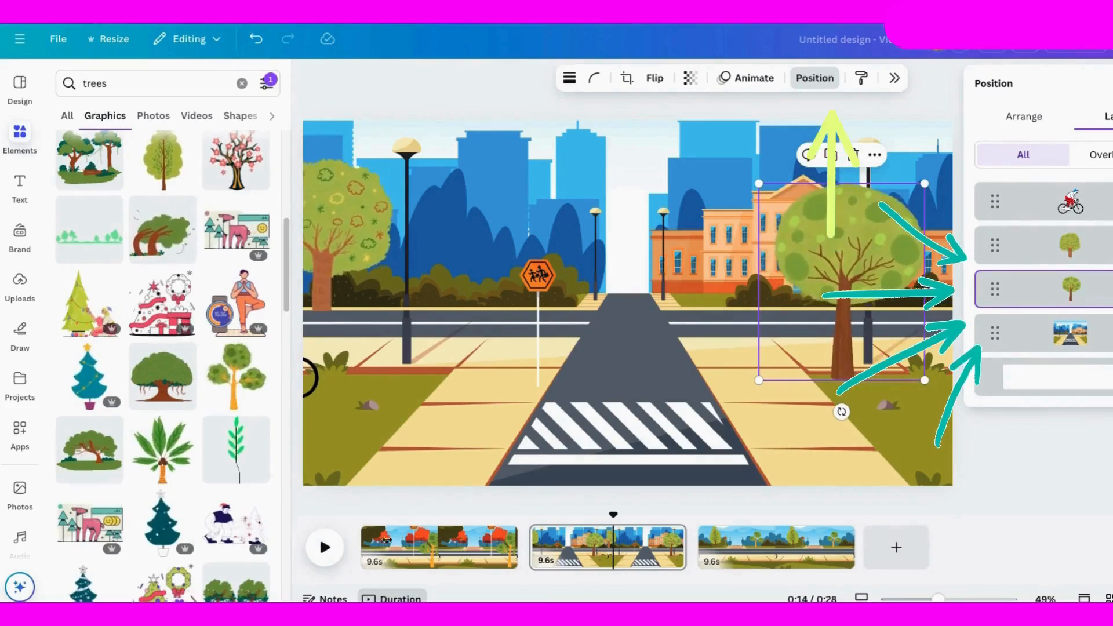
Step: Trim the first page to 5.3 s, the second to 5.1 s and the third to 5.0 s
drag(512, 556, 454, 554)
drag(622, 550, 556, 551)
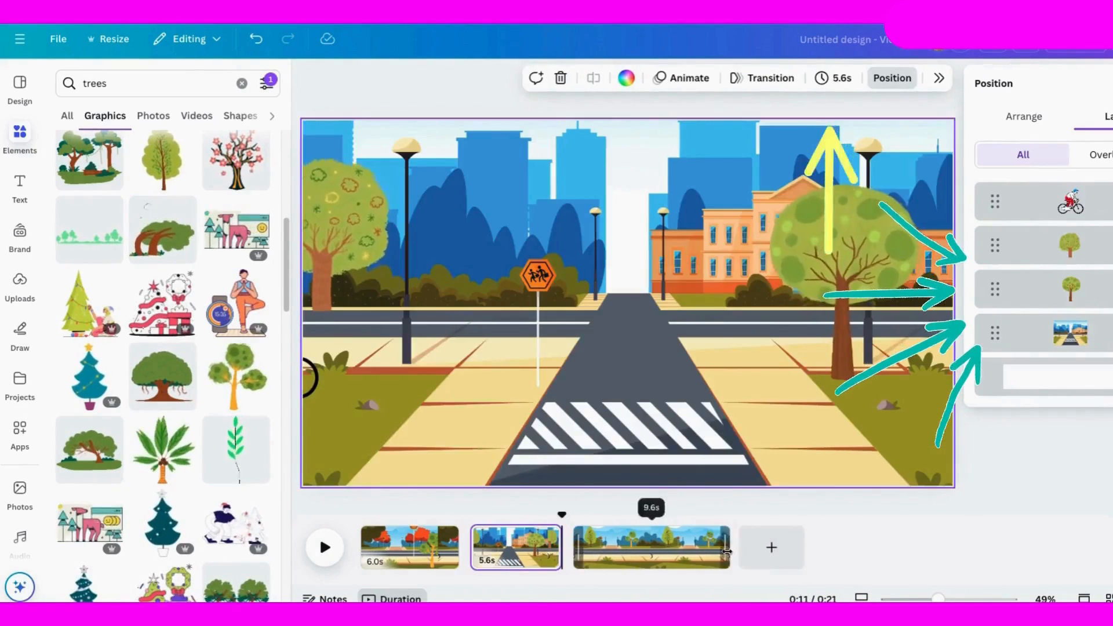
drag(724, 550, 650, 551)
drag(560, 547, 552, 547)
drag(457, 547, 447, 546)
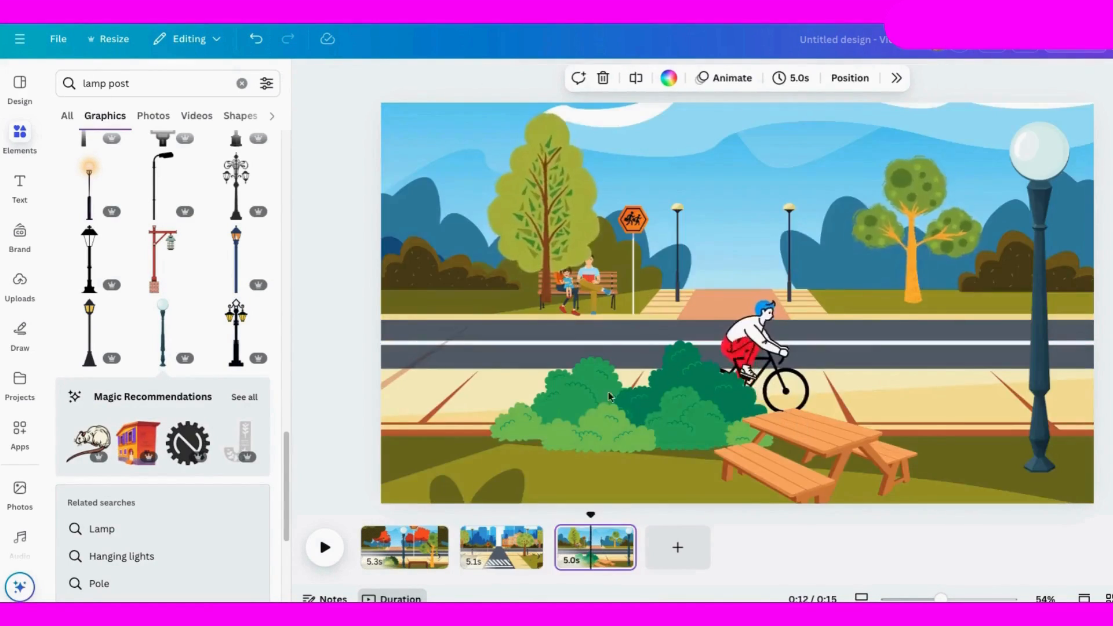
Step: On the third page, move the layer of the family on the bench just above the tall light-green tree
click(616, 294)
click(844, 78)
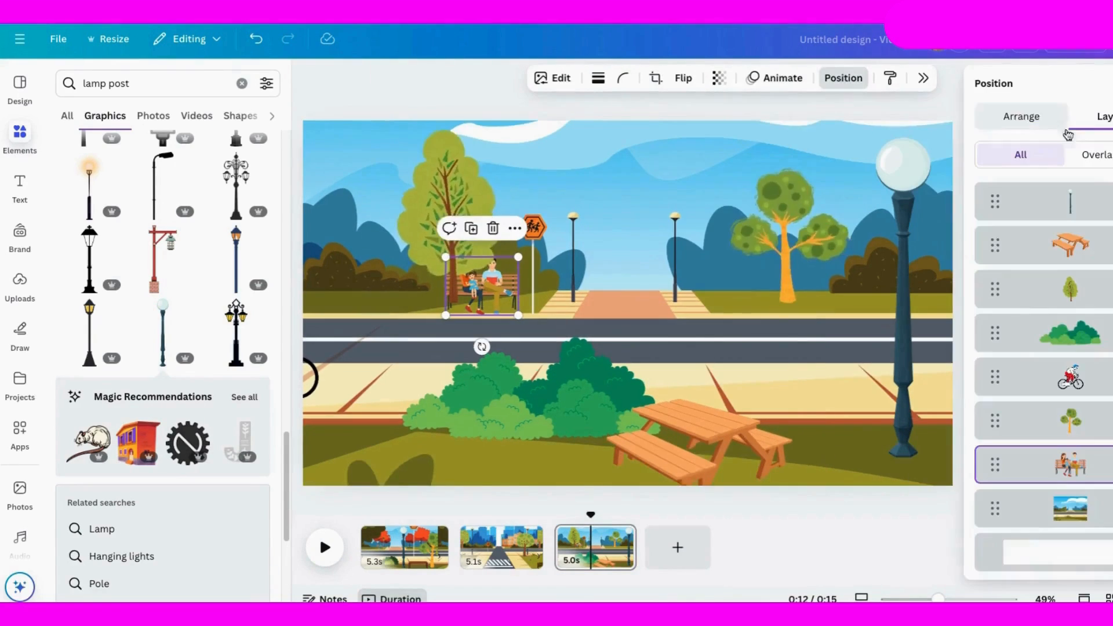
drag(1082, 459, 1070, 289)
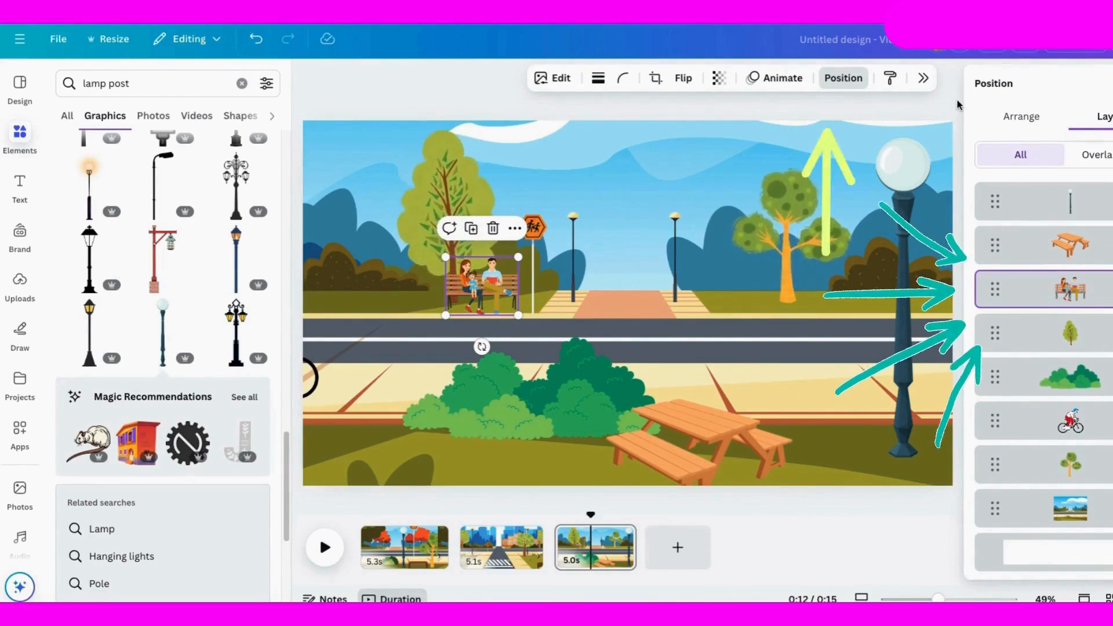
Step: On the second page, bring both trees to the front, move both lamp posts behind the cyclist, and play the scene
click(502, 545)
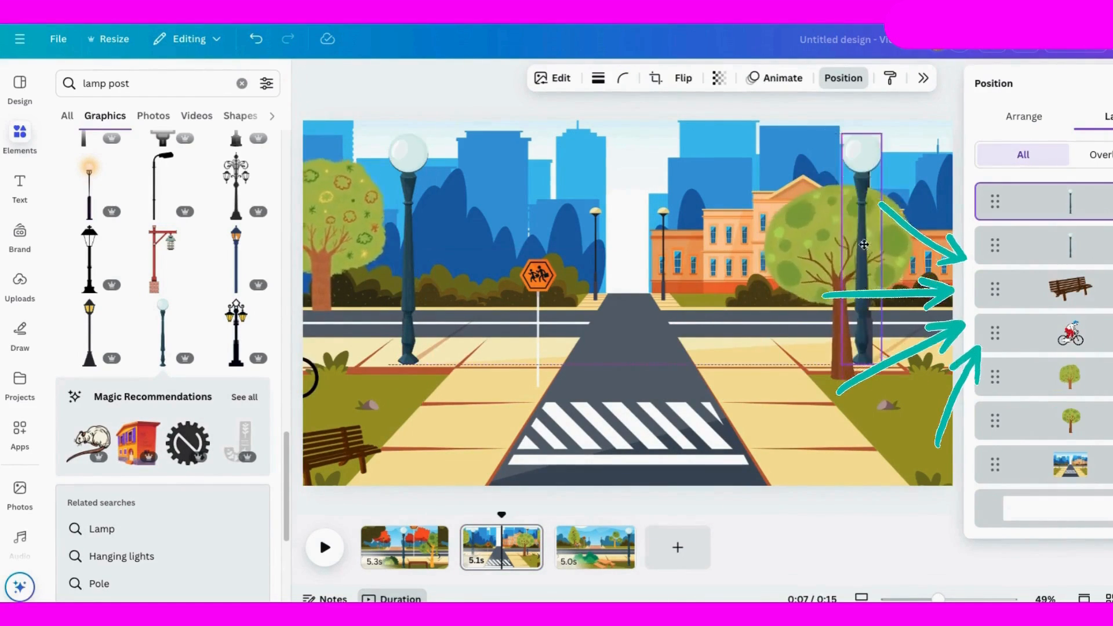
drag(1095, 322, 1092, 193)
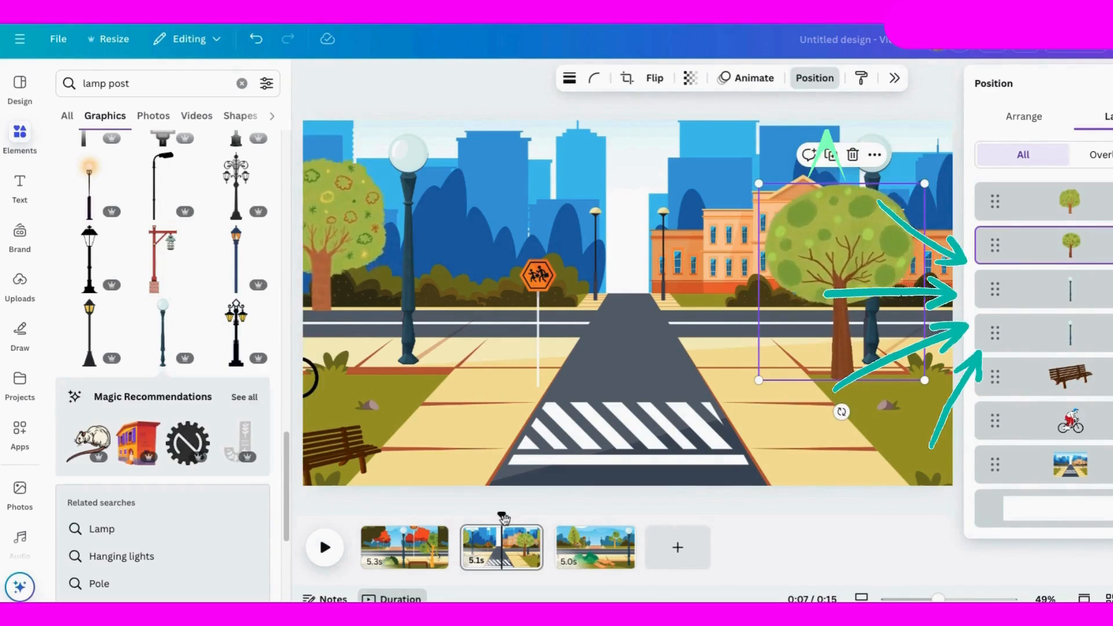
click(1087, 297)
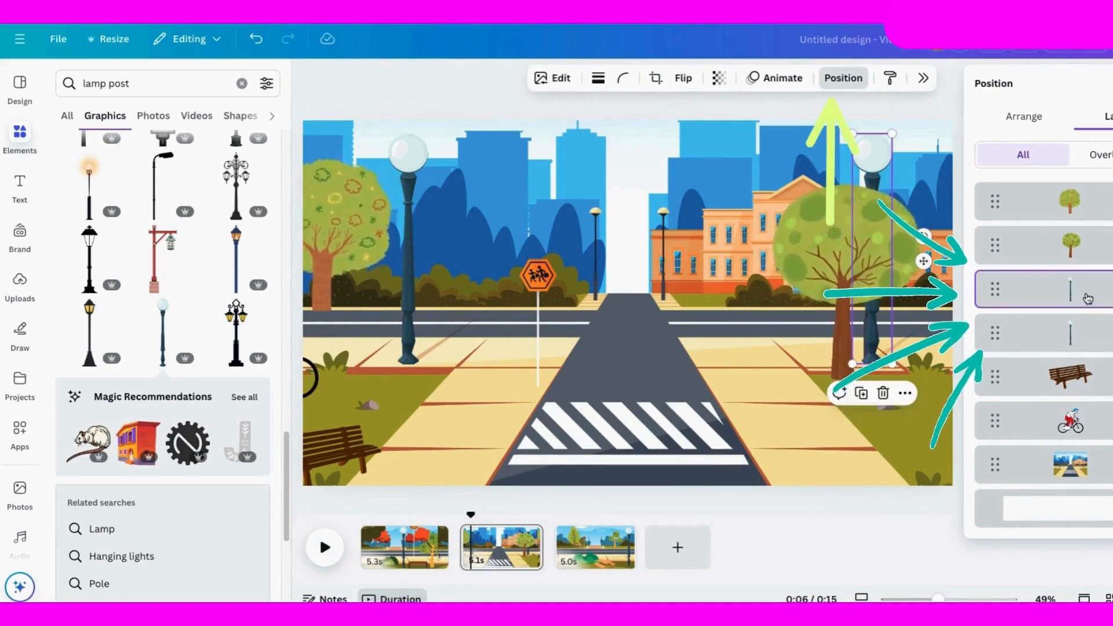
shift+click(1085, 334)
drag(1086, 334, 1072, 438)
click(325, 554)
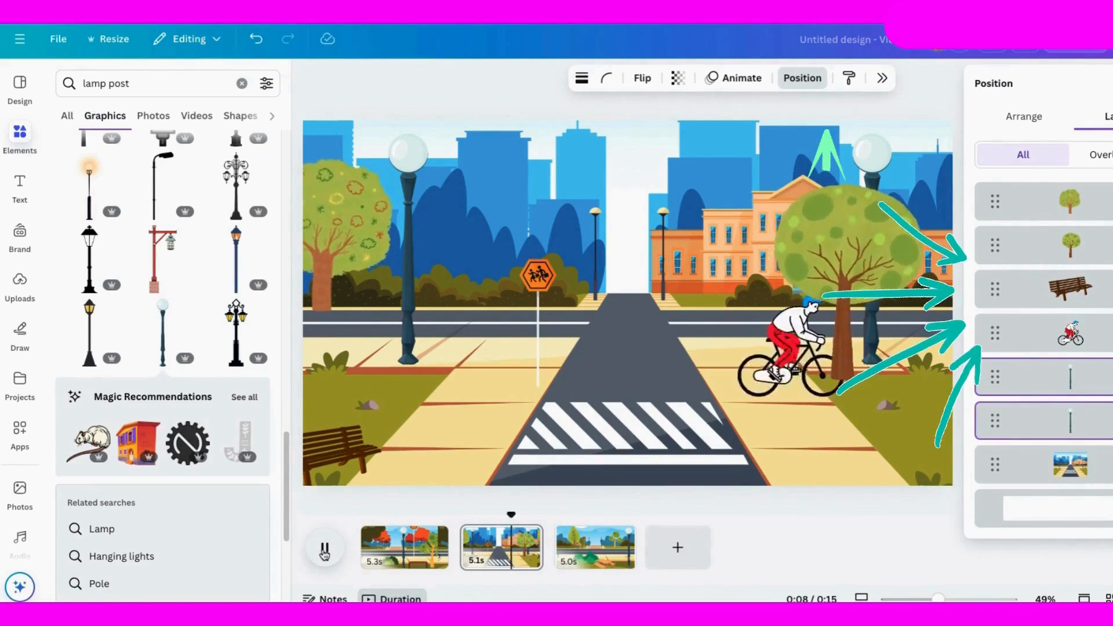
Step: Move the tree in front of the school to the layer directly behind the cyclist, above both lamp posts
drag(1083, 255, 1072, 377)
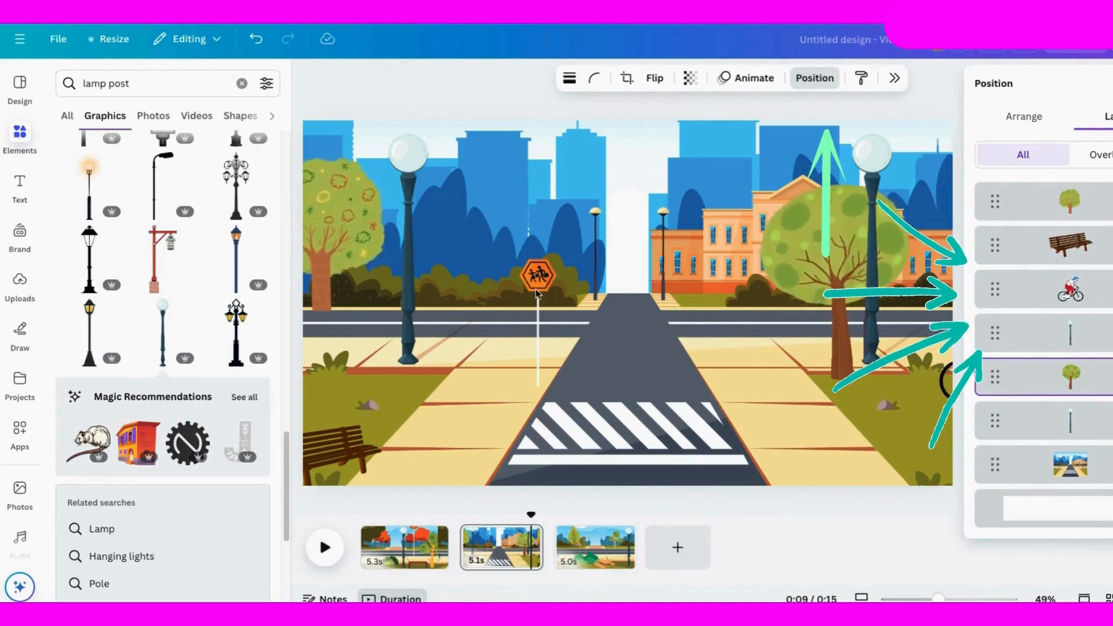
drag(499, 516, 362, 516)
click(325, 554)
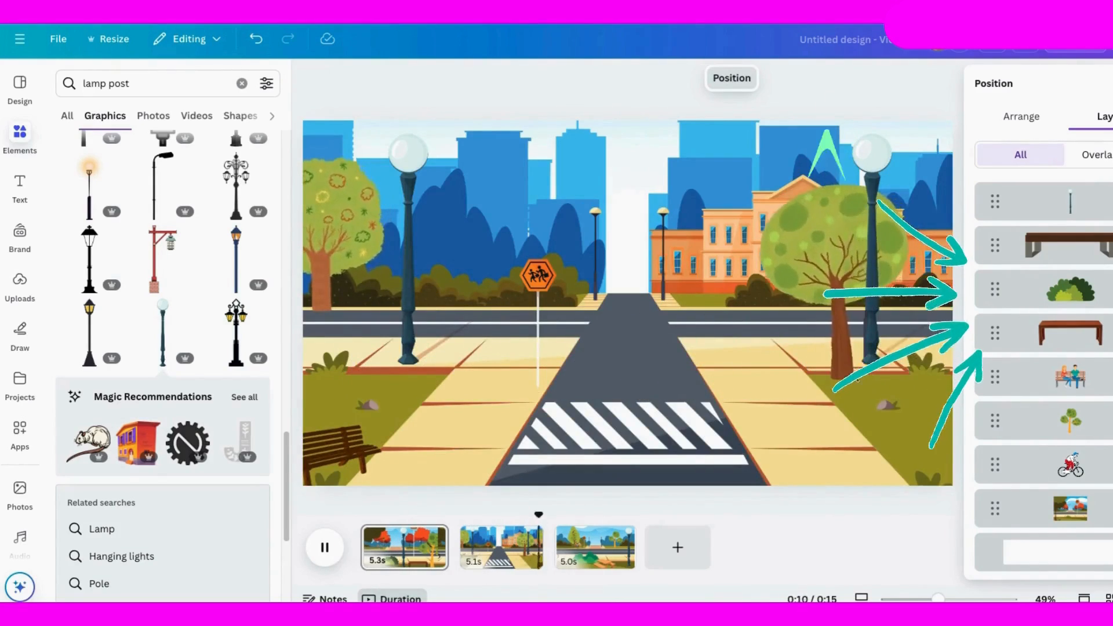
drag(569, 515, 487, 515)
click(1088, 373)
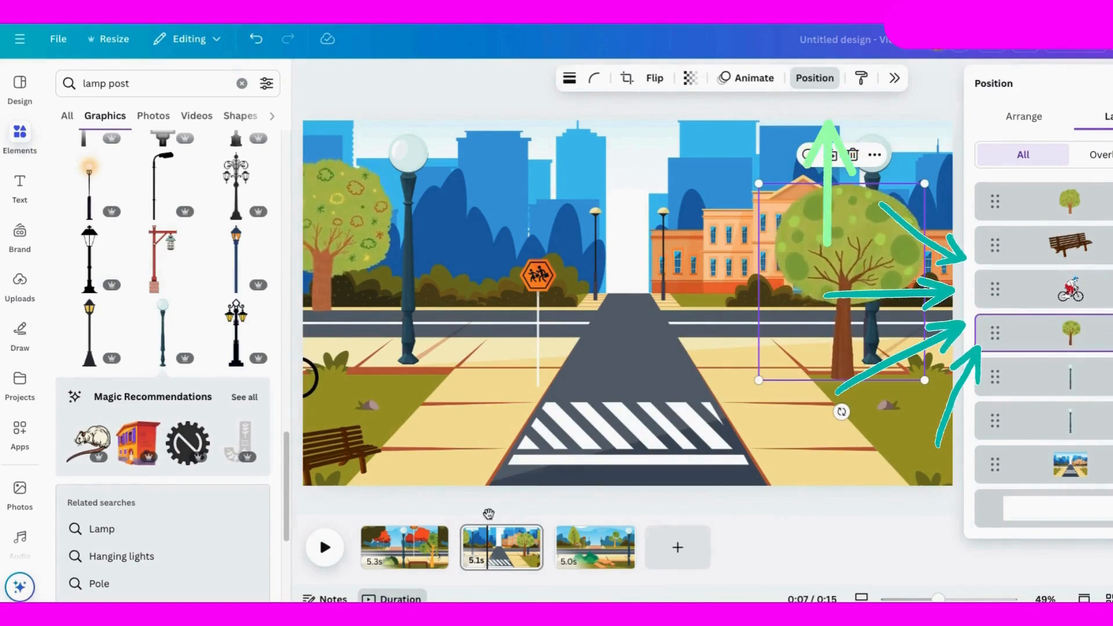
Step: On the third page, layer the bench family behind the cyclist and the tall light-green tree behind the bench, checking with playback
click(324, 548)
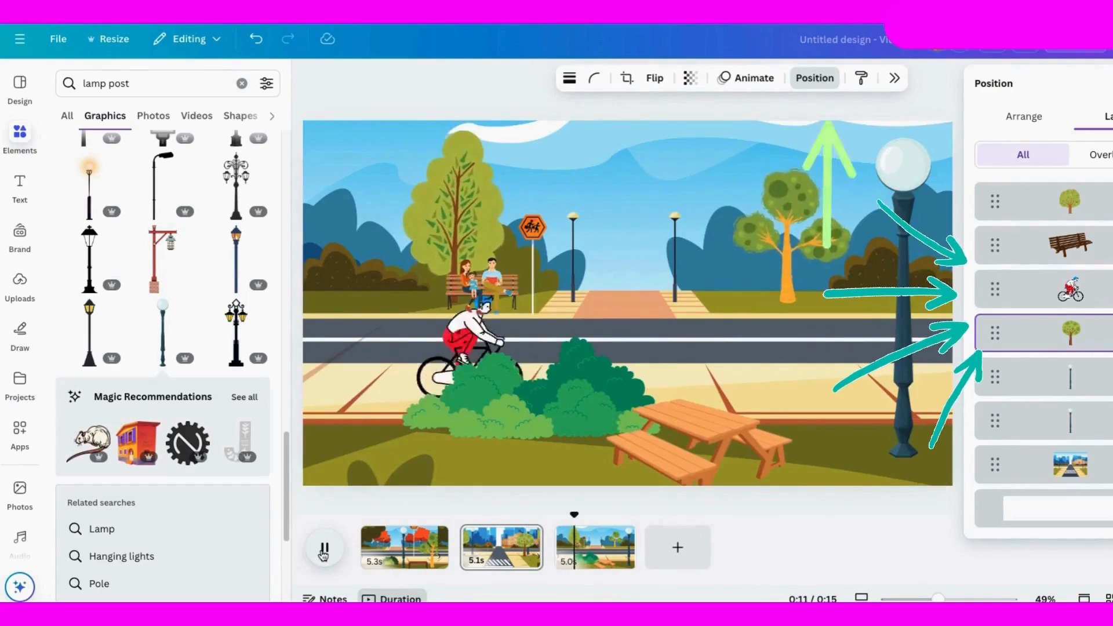
click(324, 551)
click(481, 287)
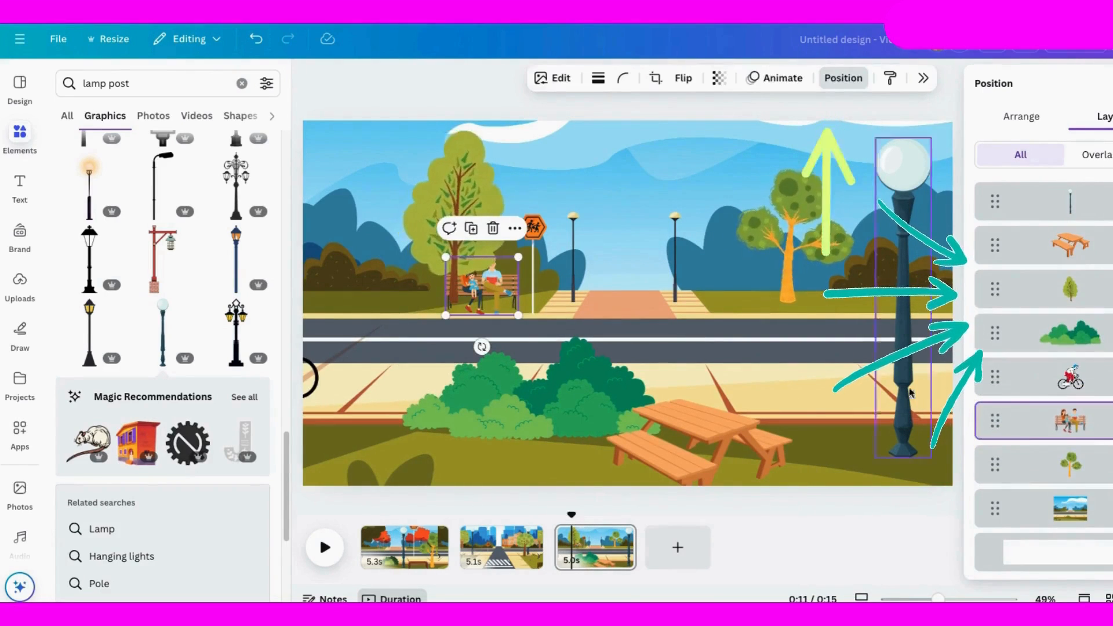
drag(1070, 290, 1071, 464)
click(325, 547)
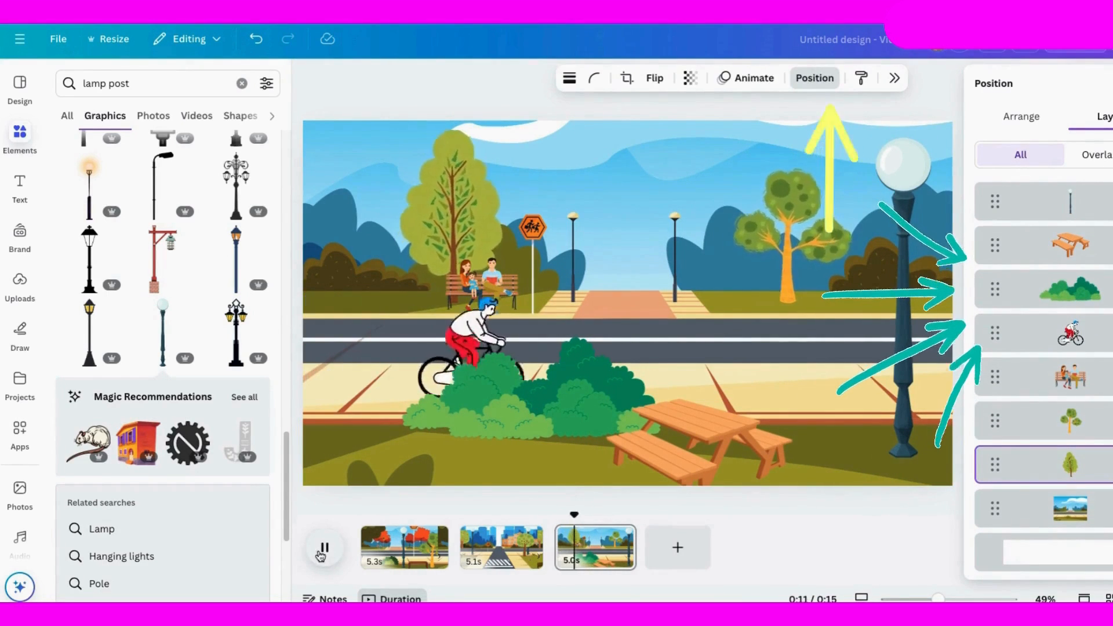
click(321, 556)
Step: Return to the start of the first page, search graphics for "car", and filter the results to animated ones
click(361, 515)
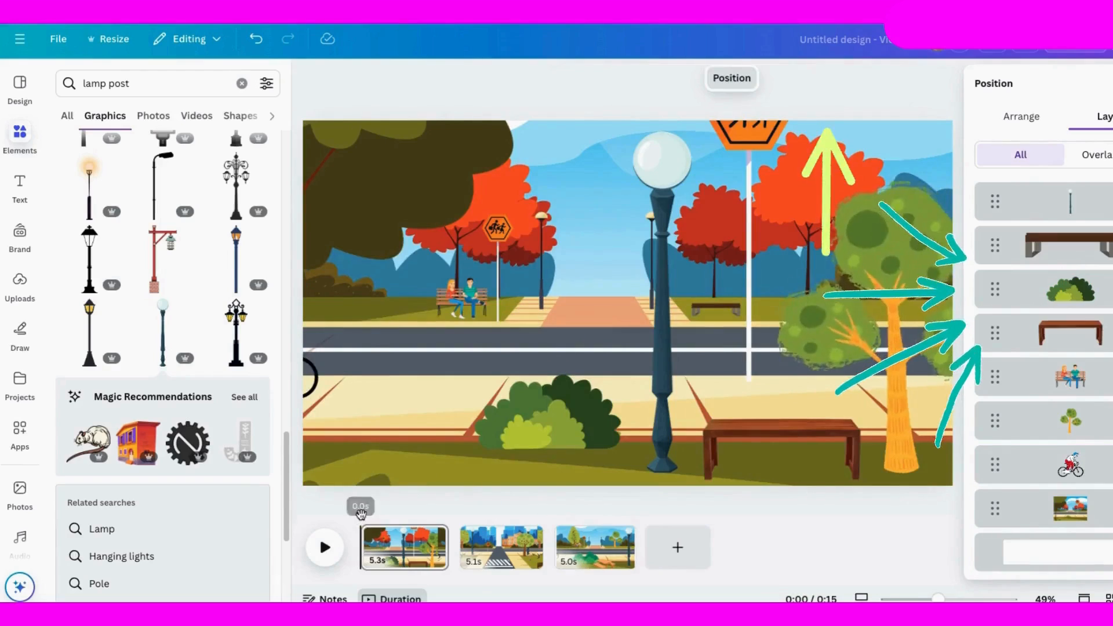
click(145, 83)
text(car)
key(Return)
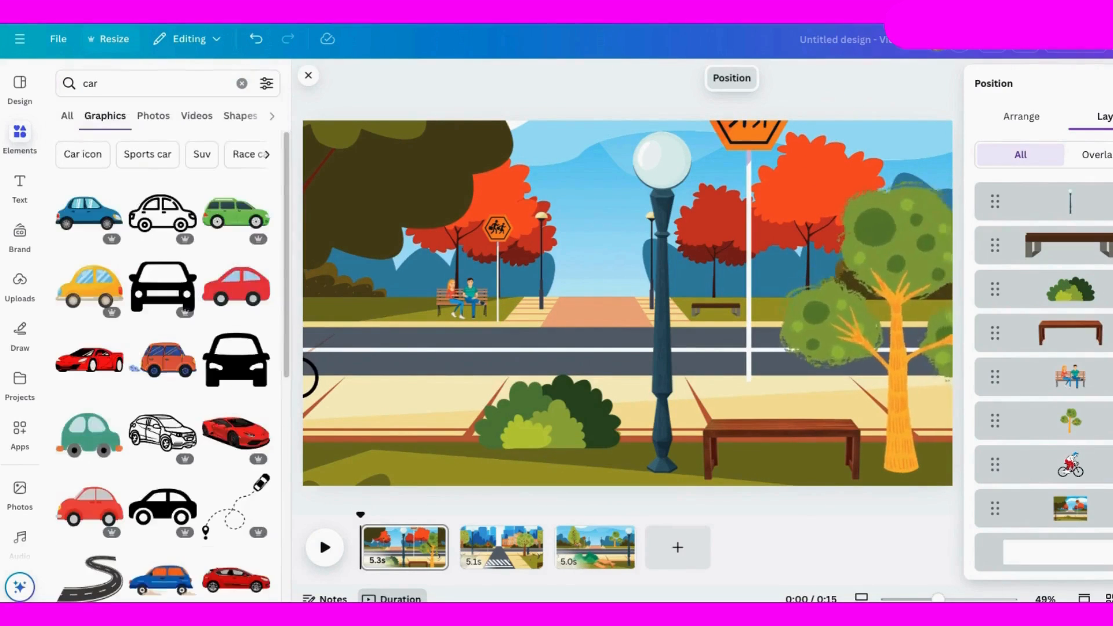
click(266, 83)
click(74, 342)
click(287, 336)
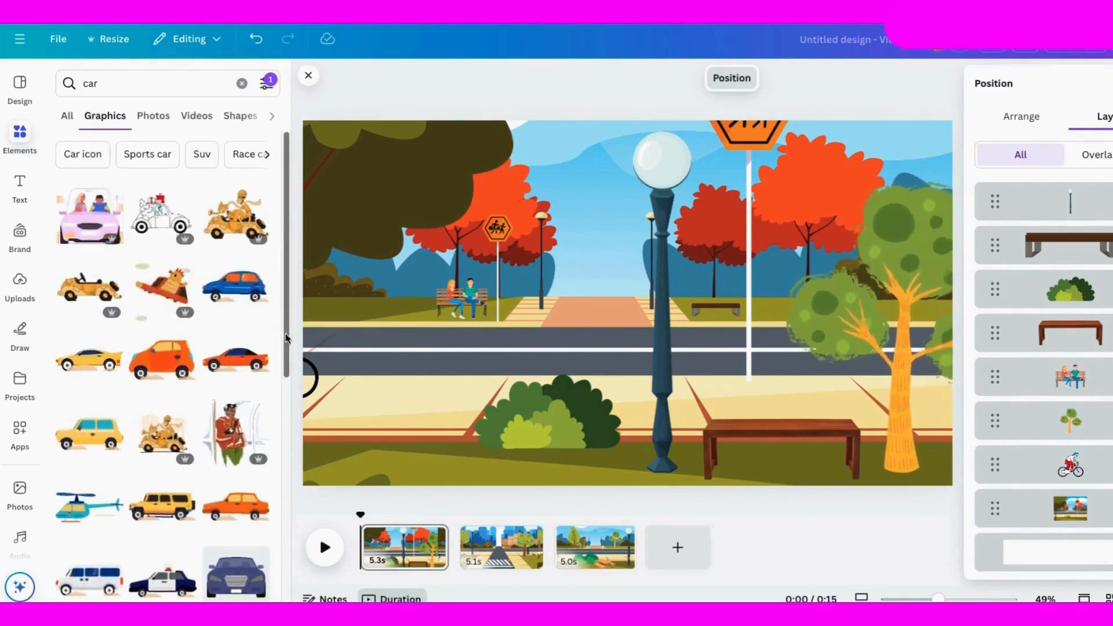
scroll(248, 451, down, 1)
scroll(247, 449, up, 1)
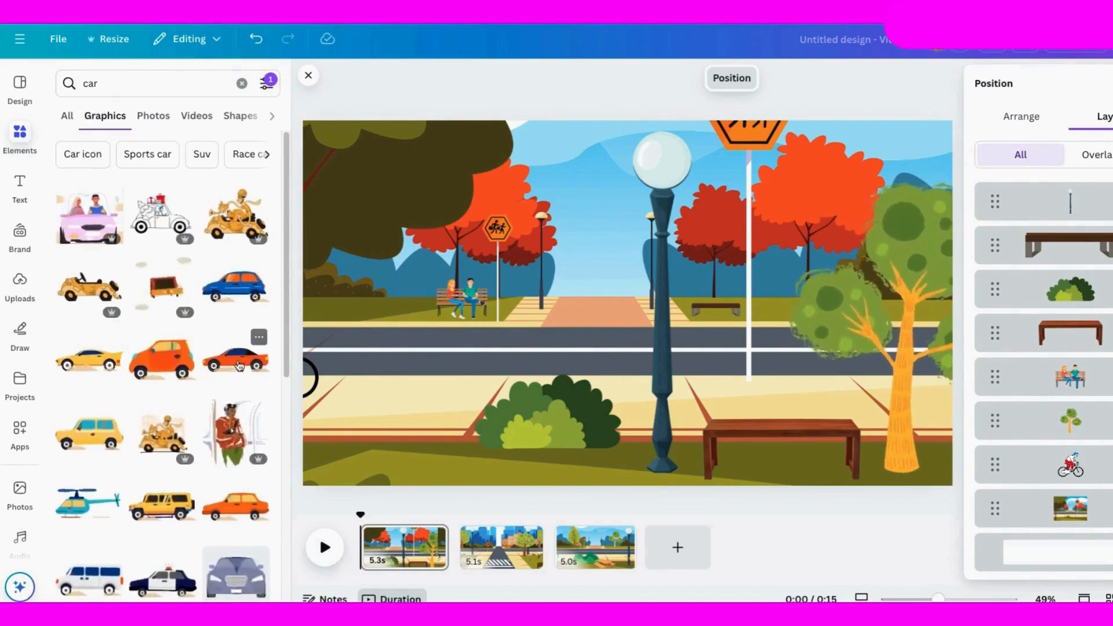
Step: Add the orange-red sports car to the first page, shrink it, and place it on the road at the right edge
click(239, 364)
drag(340, 202, 784, 337)
drag(840, 383, 822, 313)
drag(744, 332, 838, 330)
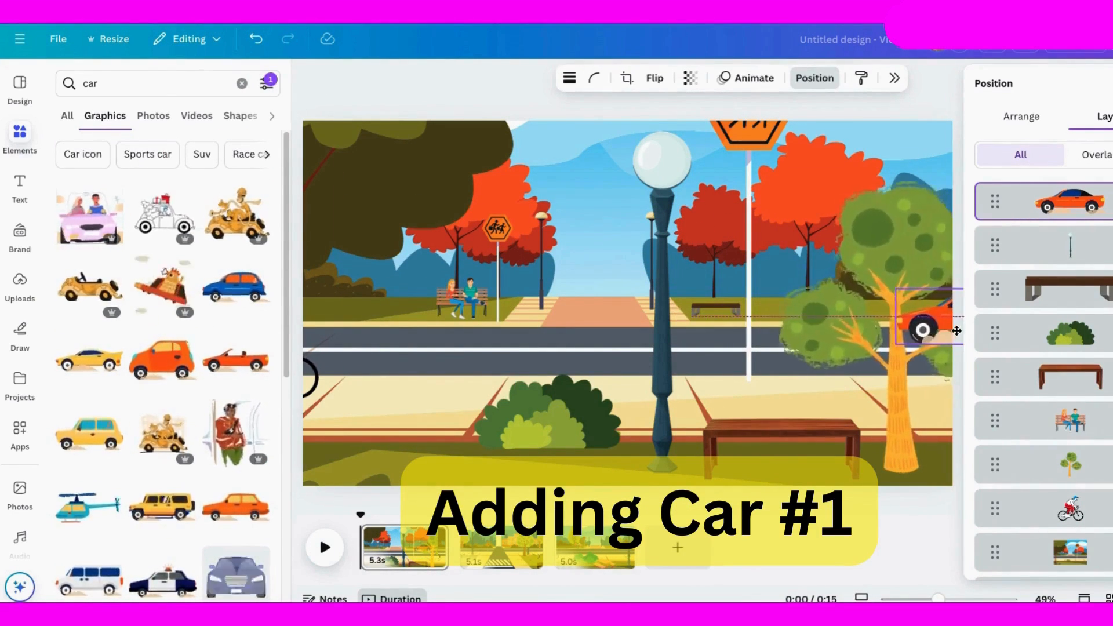
Step: Create a custom animation path that drives the orange-red sports car along the road to the first page's left edge
click(748, 77)
click(1050, 249)
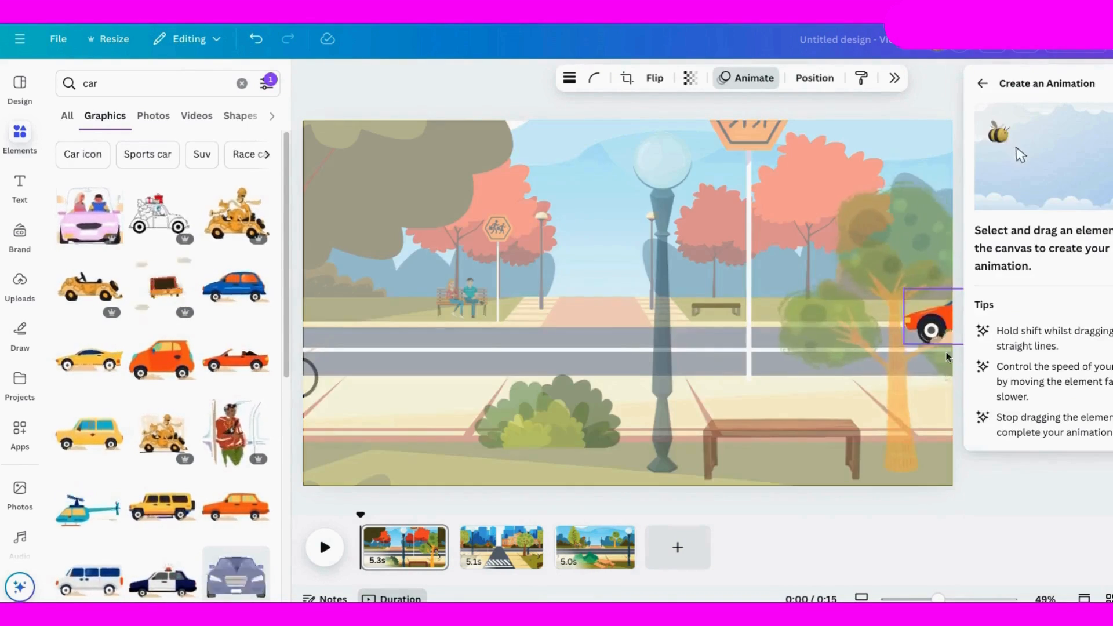
drag(873, 319, 290, 322)
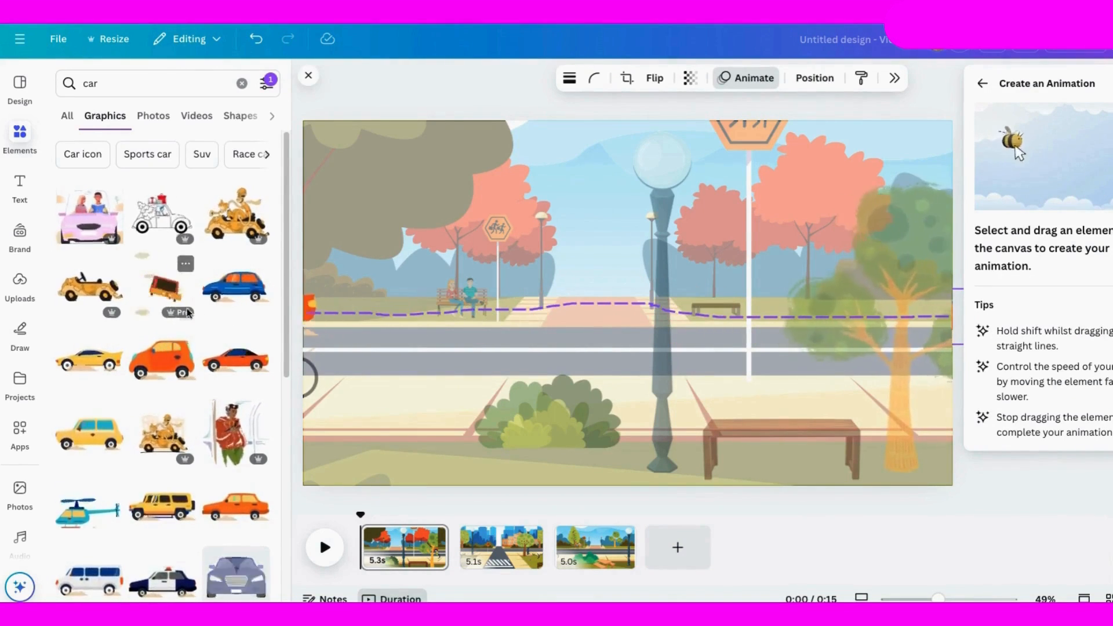
click(1020, 136)
click(1007, 231)
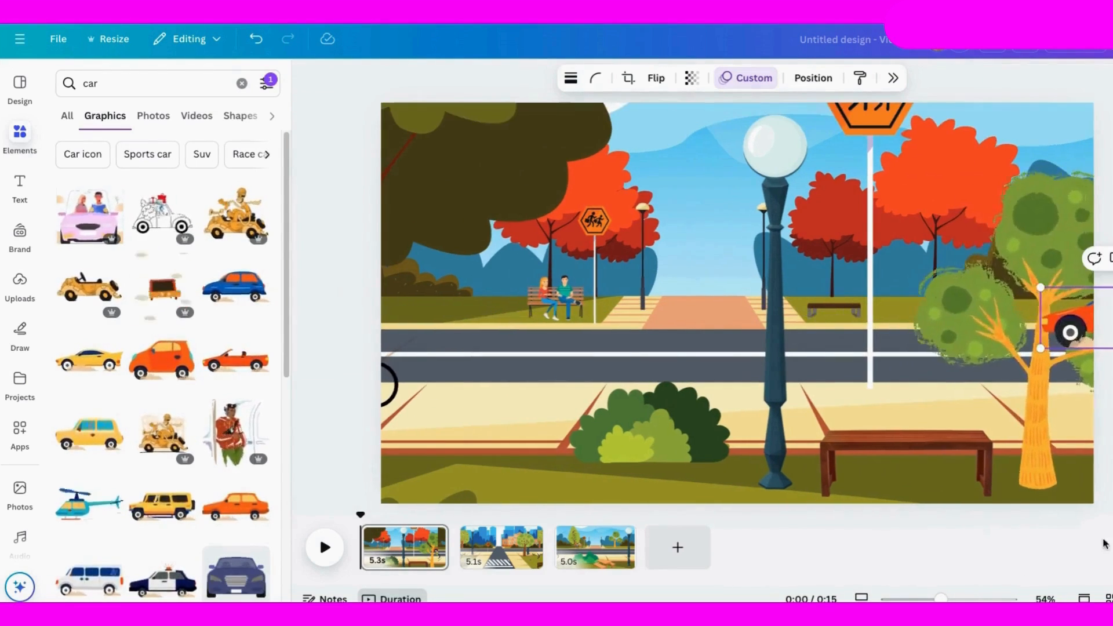
Step: Move the sports car's layer directly behind the tree on the first page, checking with playback
click(814, 78)
drag(1093, 468, 1069, 470)
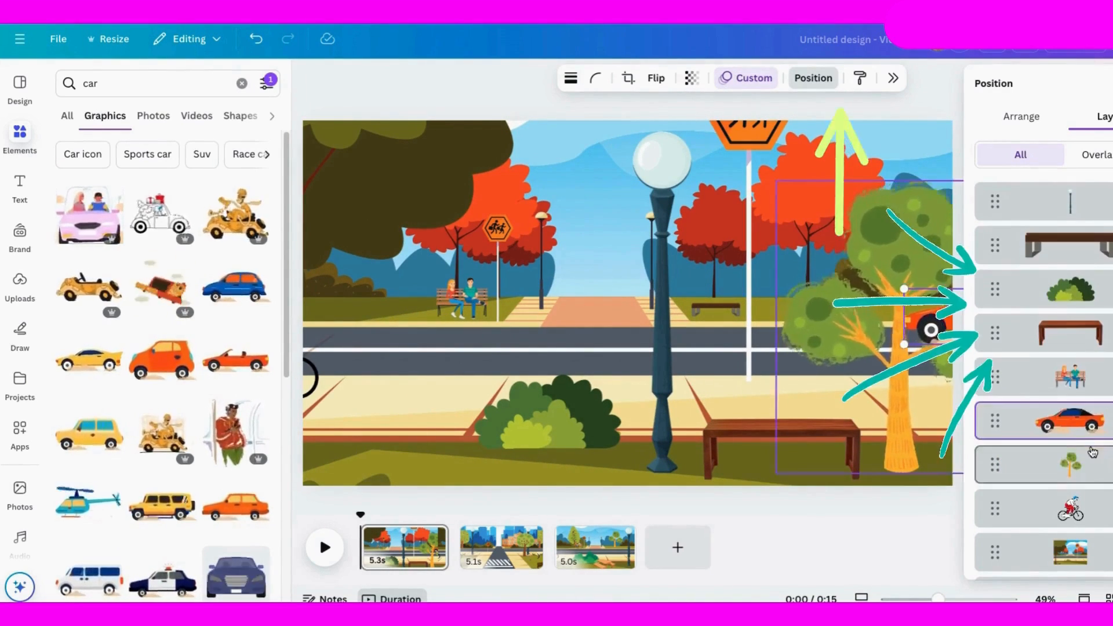
click(324, 547)
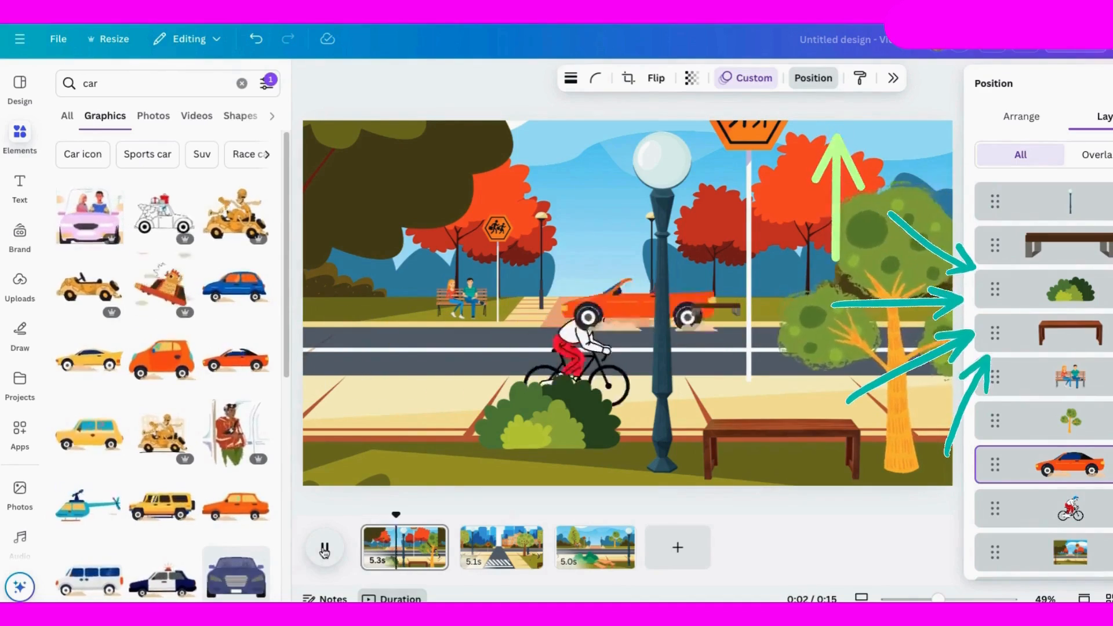
click(325, 547)
Step: Move the foreground brown bench's layer directly above the background and the seated couple's layer just above that bench, checking with playback
drag(1071, 335, 1081, 466)
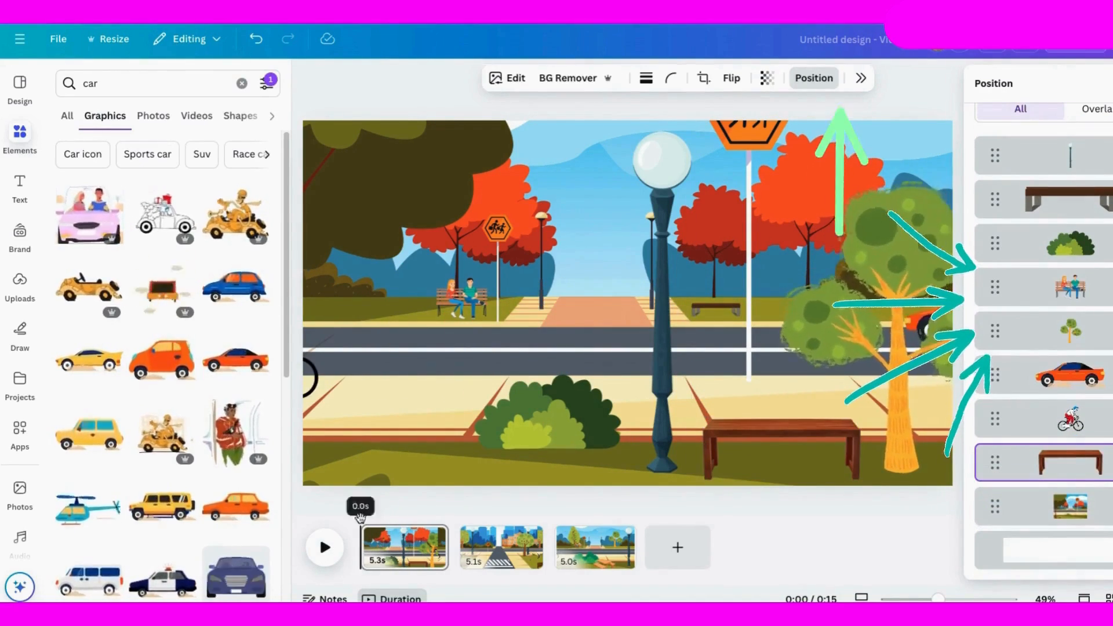
click(324, 547)
drag(390, 515, 380, 515)
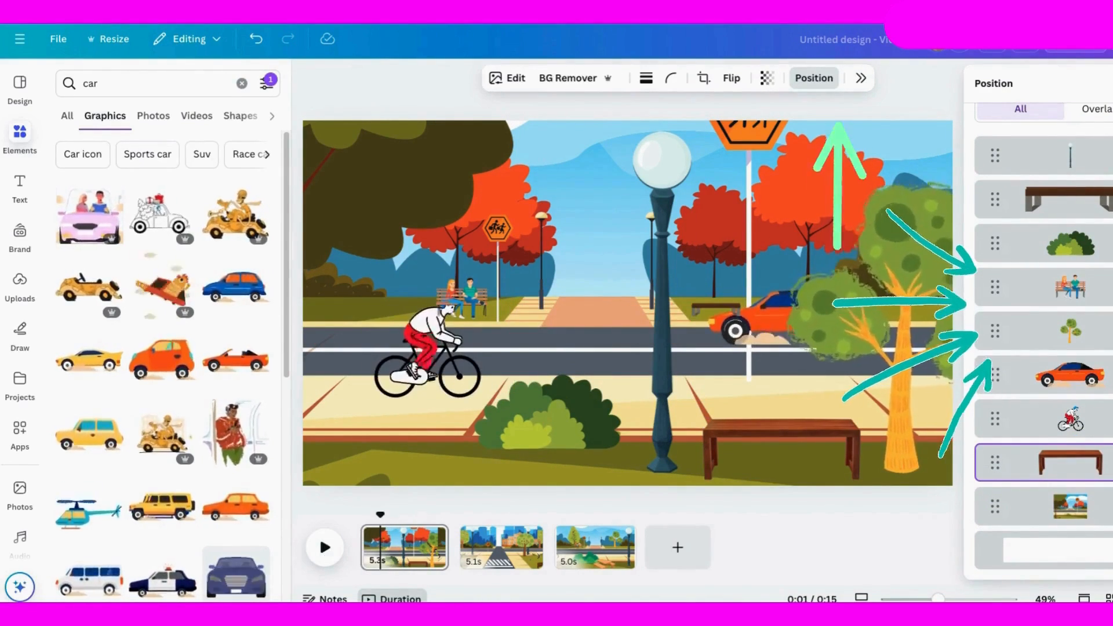
drag(1071, 287, 1072, 420)
click(324, 548)
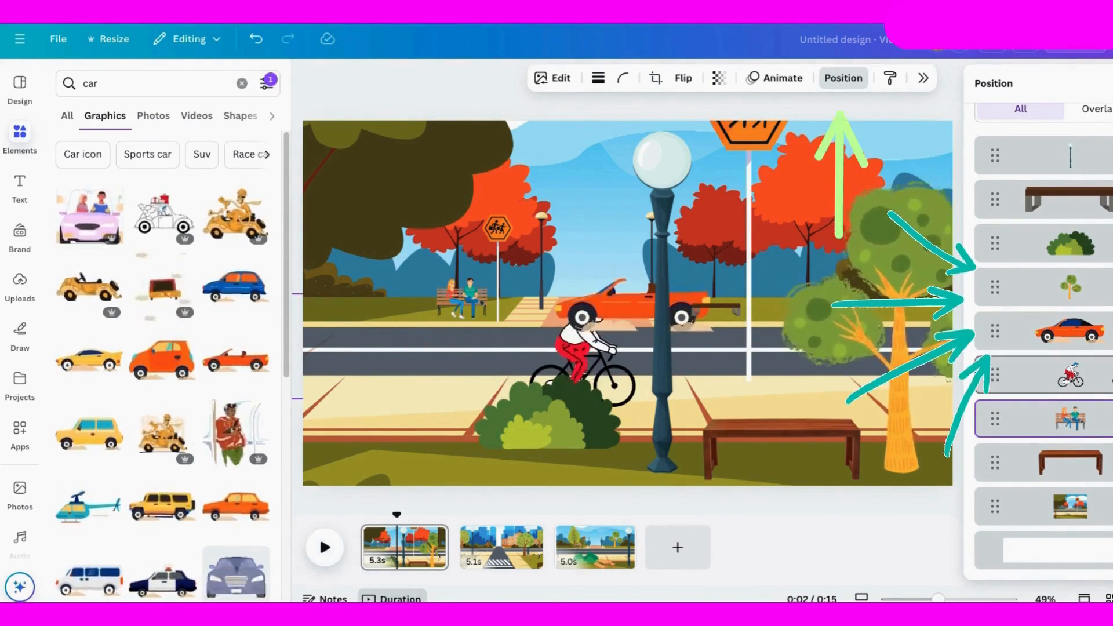
Step: Bring the cyclist's layer above the sports car and play the first page from its start
drag(1111, 378, 1111, 333)
drag(395, 514, 363, 514)
click(323, 551)
click(323, 551)
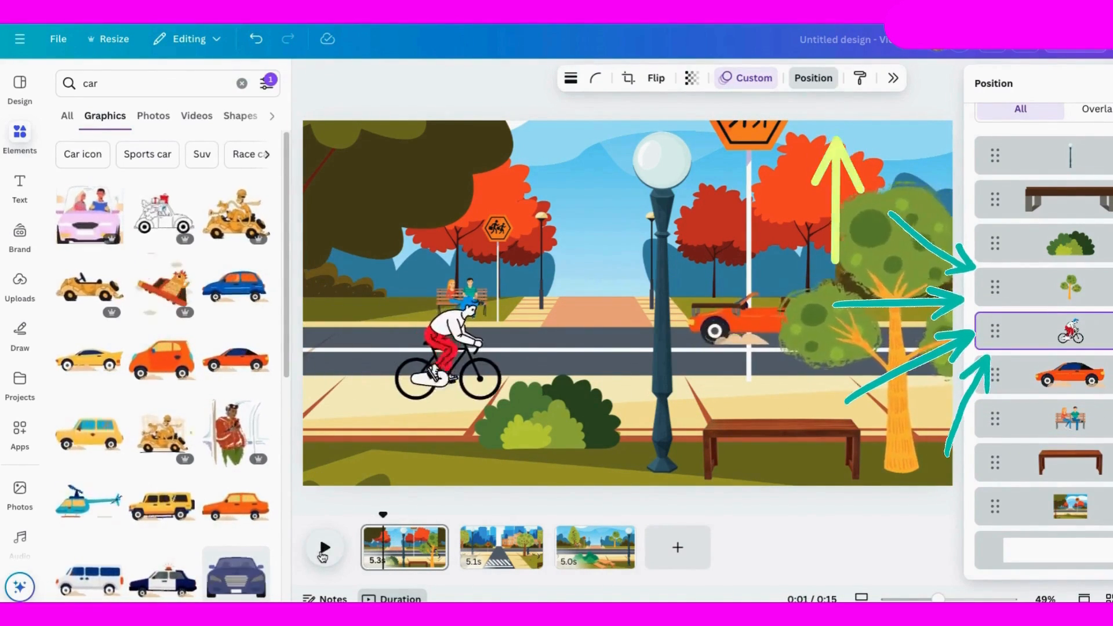
Step: Move the grey-legged bench's layer directly behind the sports car and play the first page to check it
drag(1070, 458, 1069, 361)
click(258, 49)
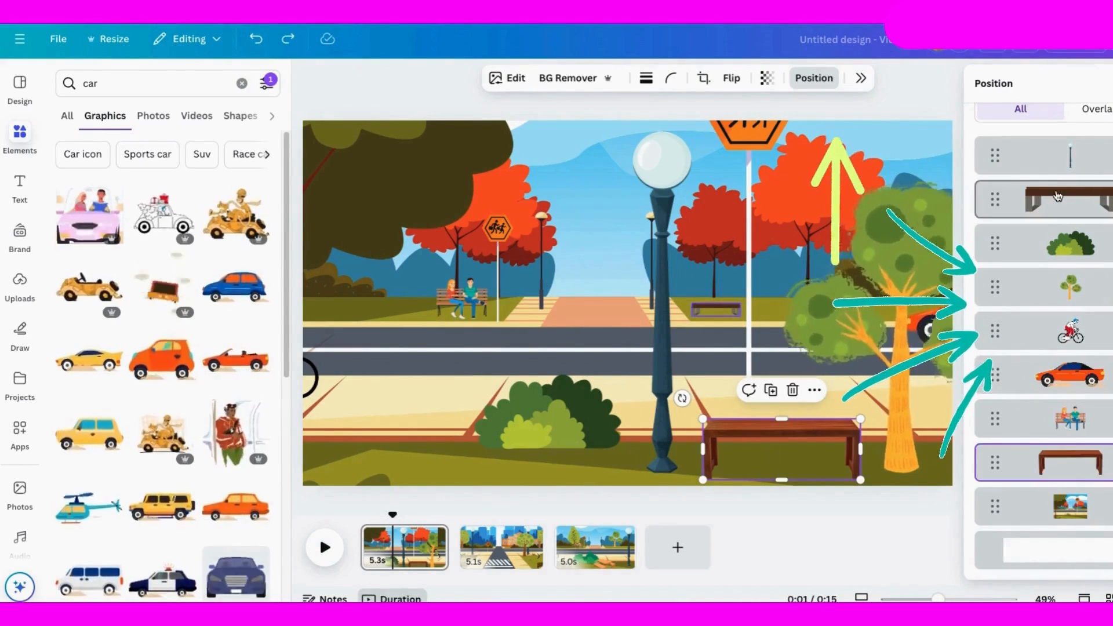
drag(1069, 200, 1081, 405)
drag(392, 514, 365, 514)
click(325, 549)
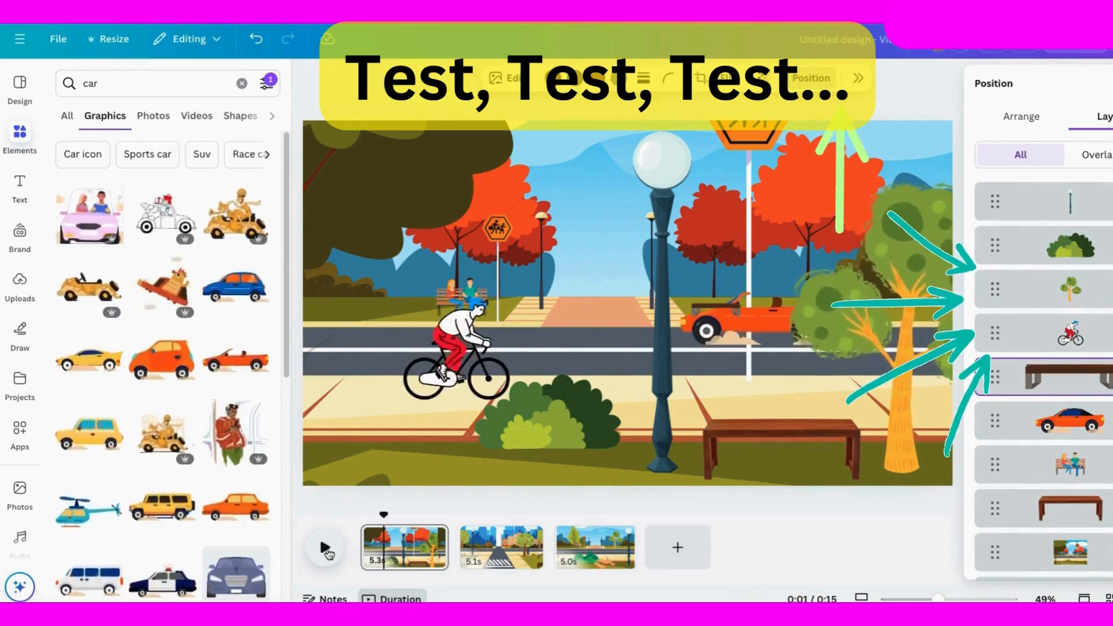
drag(1071, 371, 1046, 431)
click(323, 557)
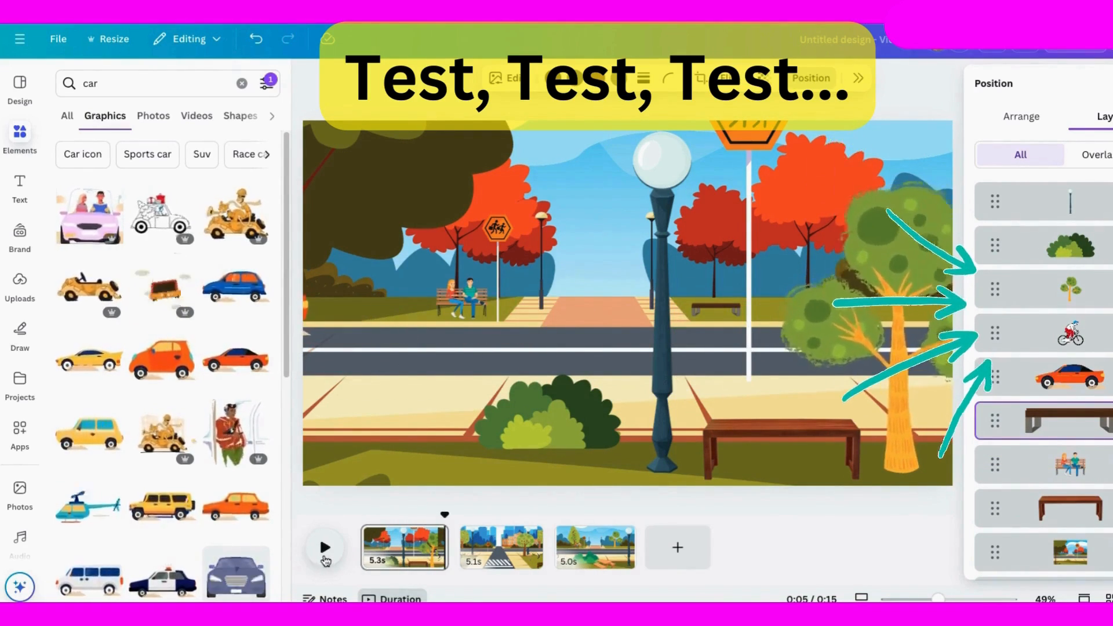
Step: Add the animated blue car to the second page and place it small on the road at the page's right edge
click(492, 548)
click(418, 548)
click(453, 316)
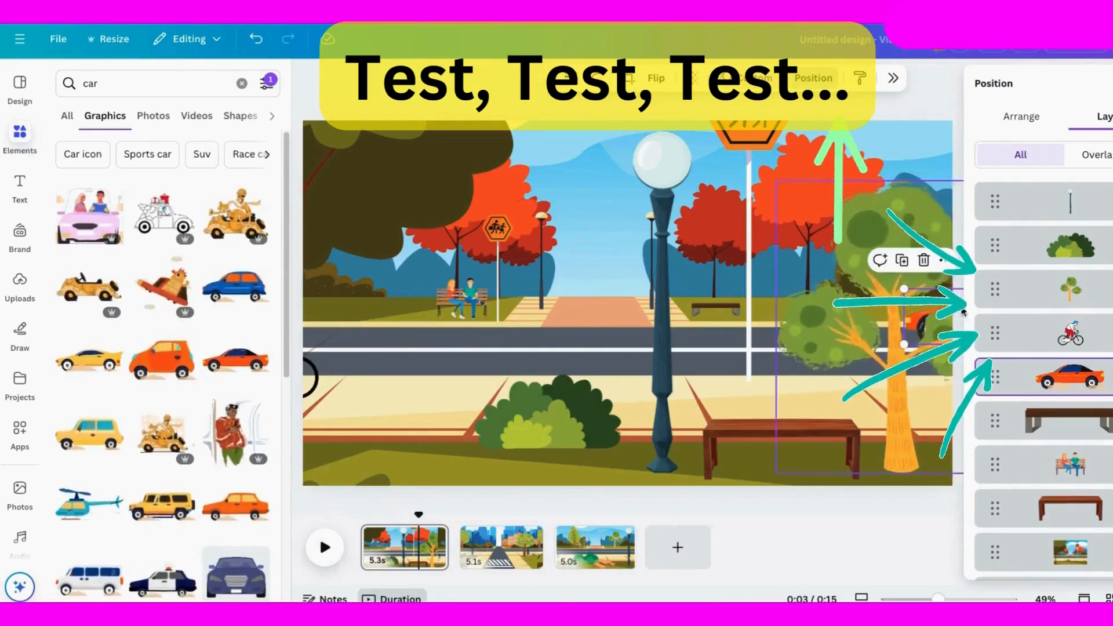
click(500, 548)
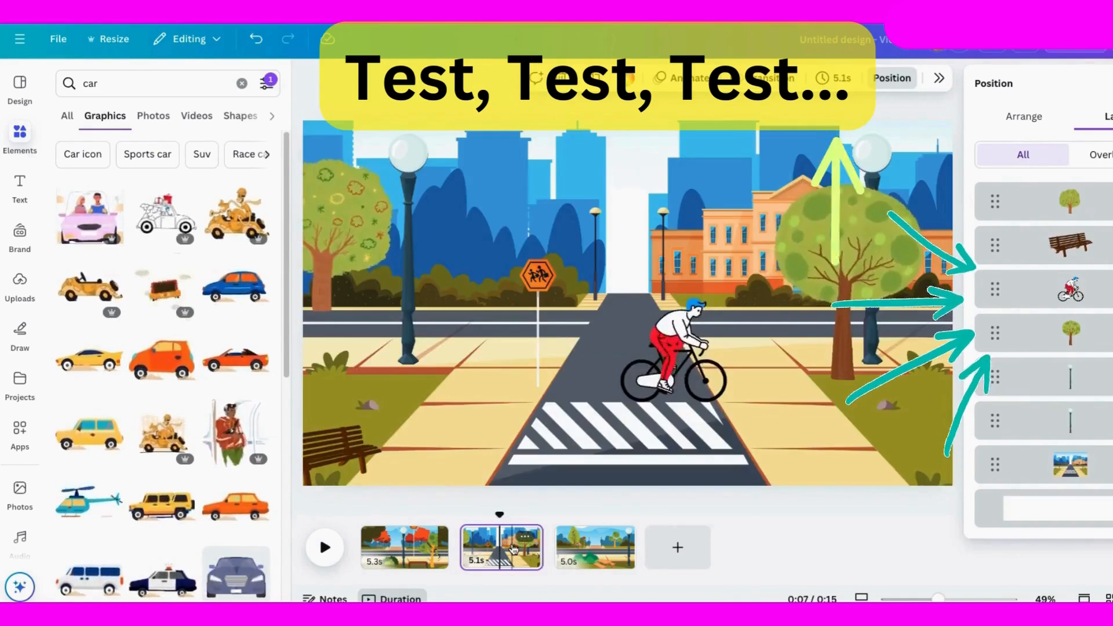
click(243, 290)
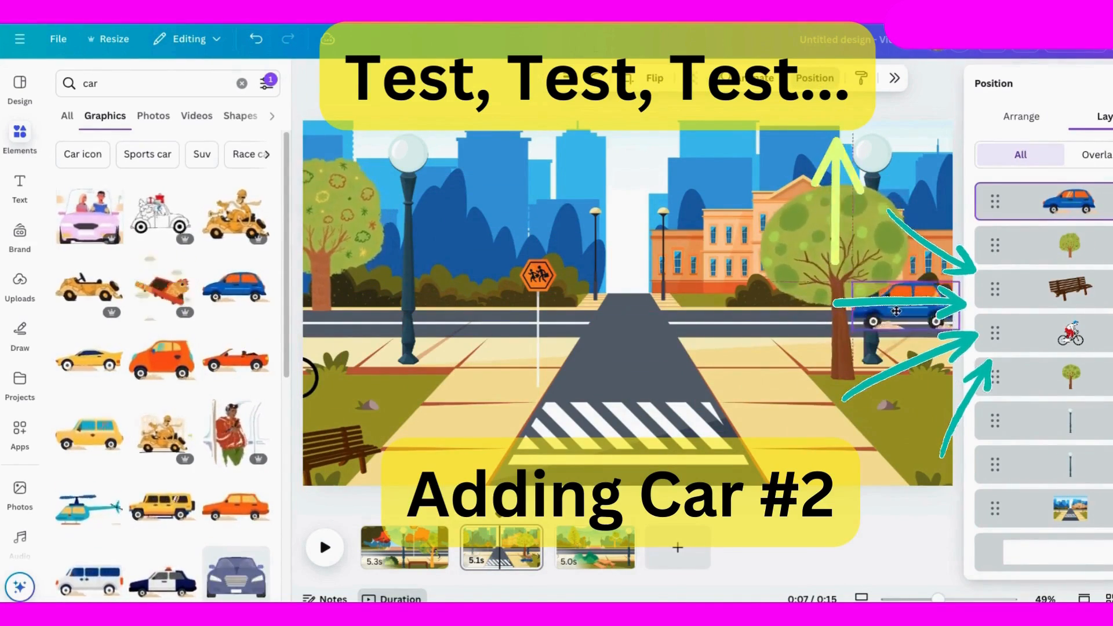
mouse_move(896, 312)
mouse_down()
mouse_move(958, 316)
mouse_move(635, 311)
mouse_up()
Step: Animate the blue car along a custom path to the page's left edge, with the Steady movement style
click(741, 80)
click(1009, 247)
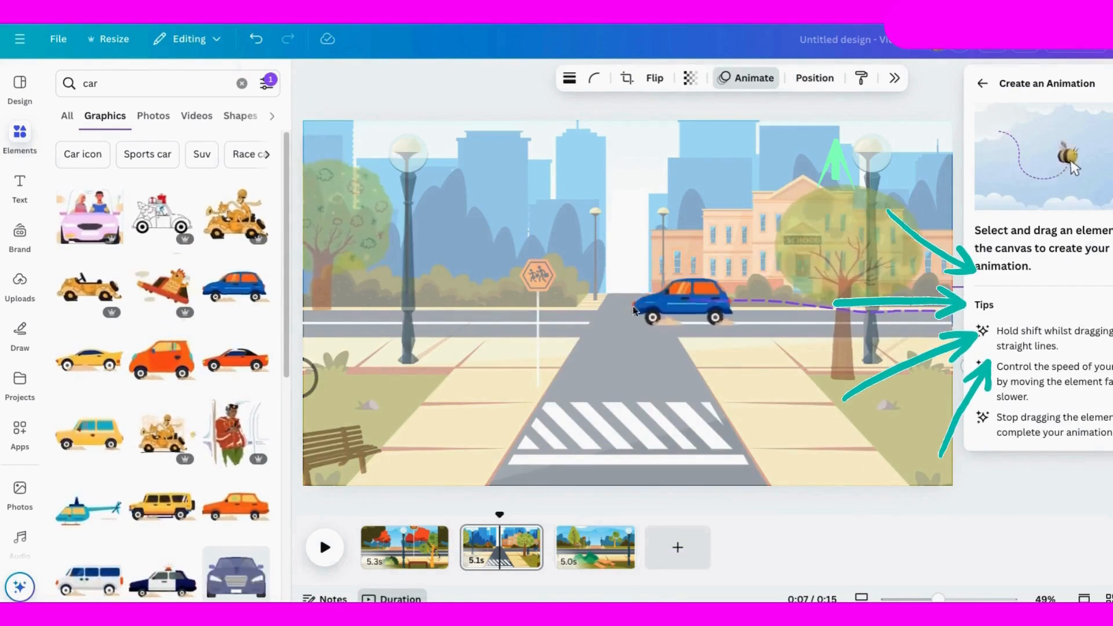
drag(362, 310, 363, 311)
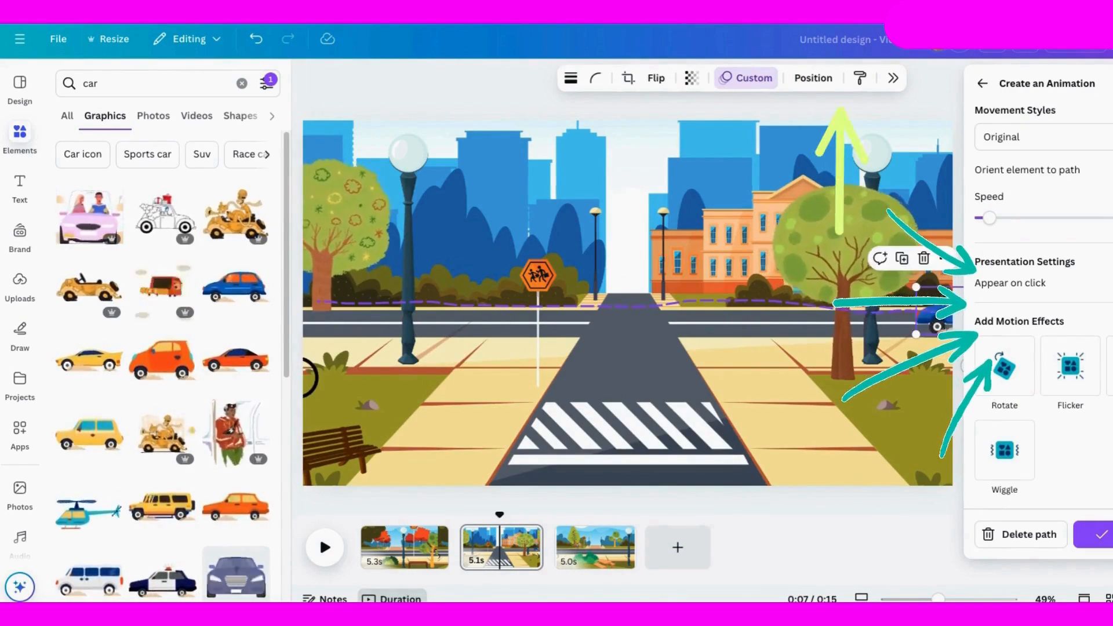
click(1038, 137)
click(1014, 226)
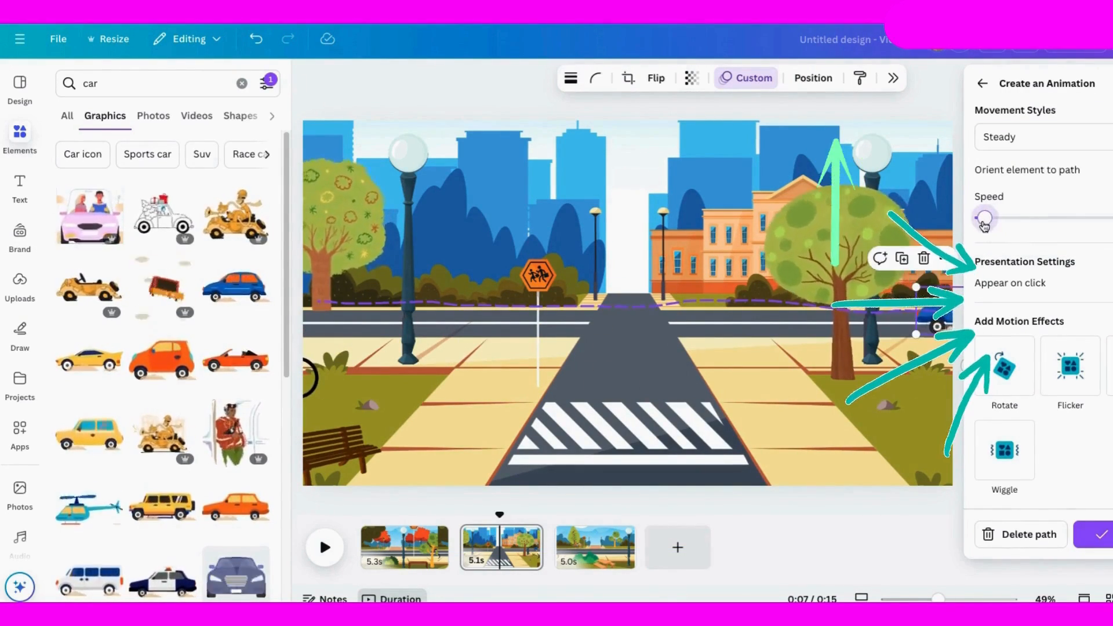
click(1099, 534)
Step: Move the blue car's layer behind both lamp posts, directly above the background, and check with playback
click(813, 79)
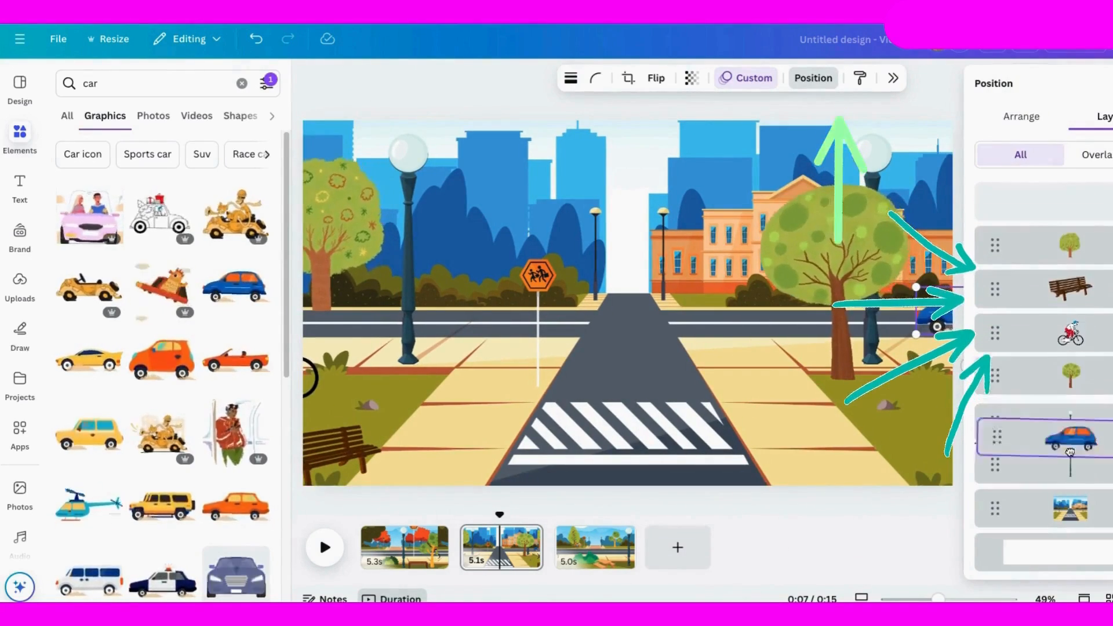
drag(1070, 452, 1071, 467)
click(325, 557)
click(325, 556)
drag(509, 520, 461, 519)
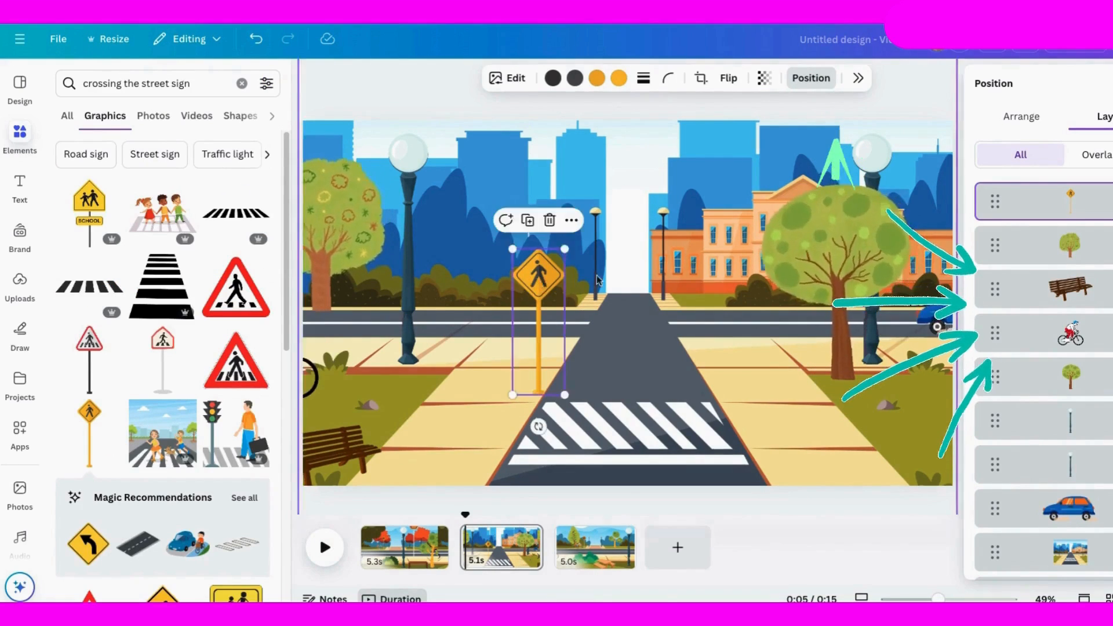
Step: Cover the second page's school-crossing sign with the yellow pedestrian sign and lower the cyclist slightly, checking with playback
mouse_move(535, 277)
mouse_down()
mouse_move(598, 281)
mouse_move(545, 278)
mouse_up()
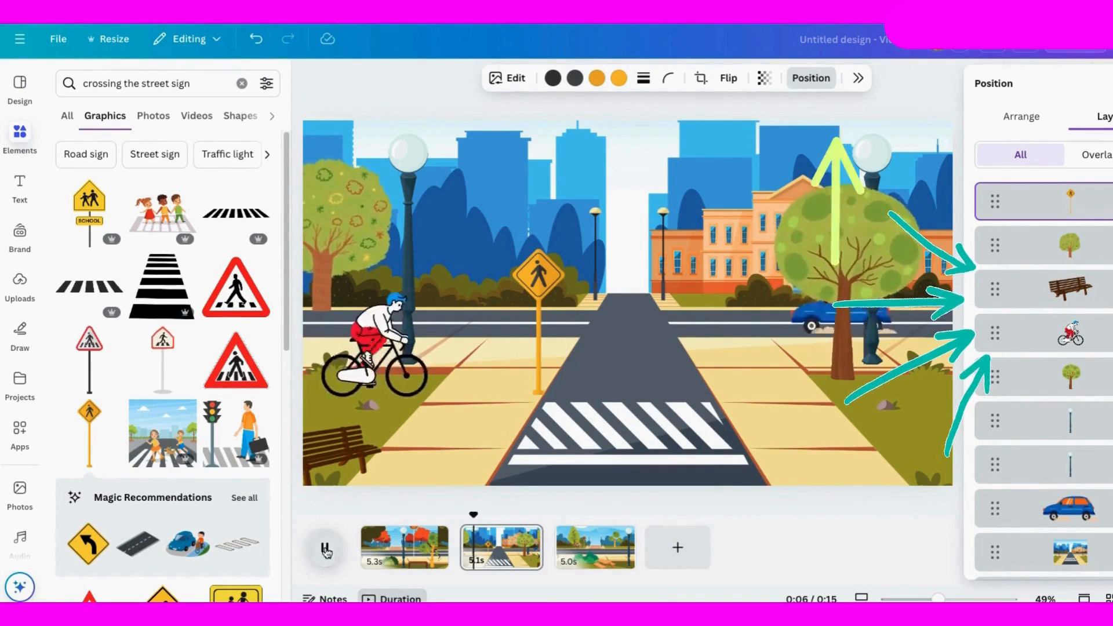
click(325, 549)
click(589, 375)
drag(308, 375, 314, 391)
click(323, 557)
click(323, 553)
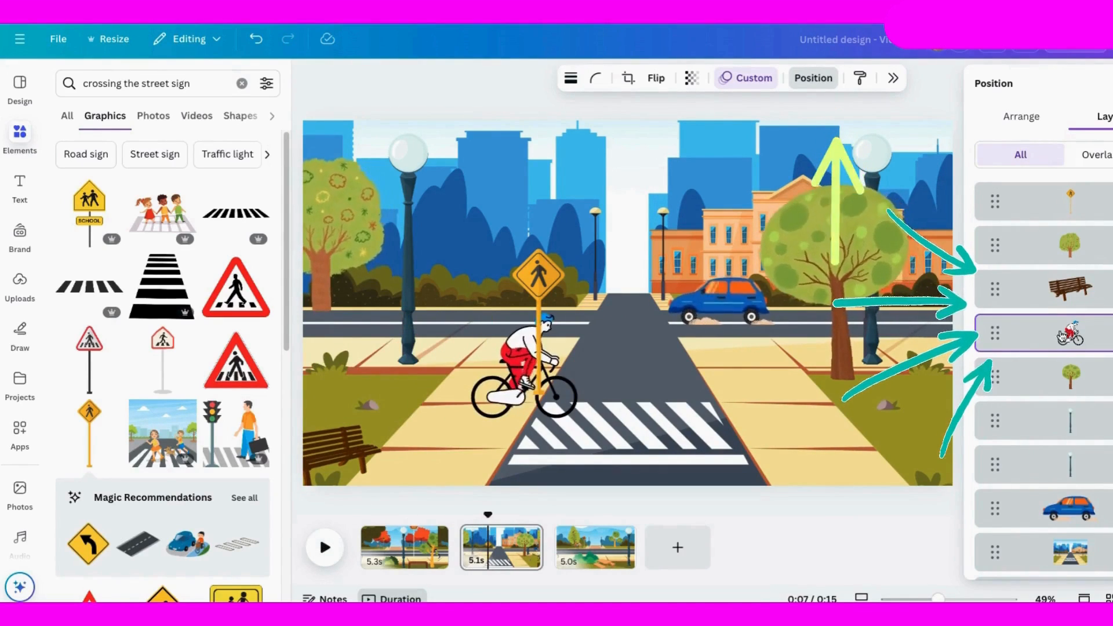
Step: Move the cyclist's layer to the front, above the pedestrian sign, and play the second page
click(1070, 333)
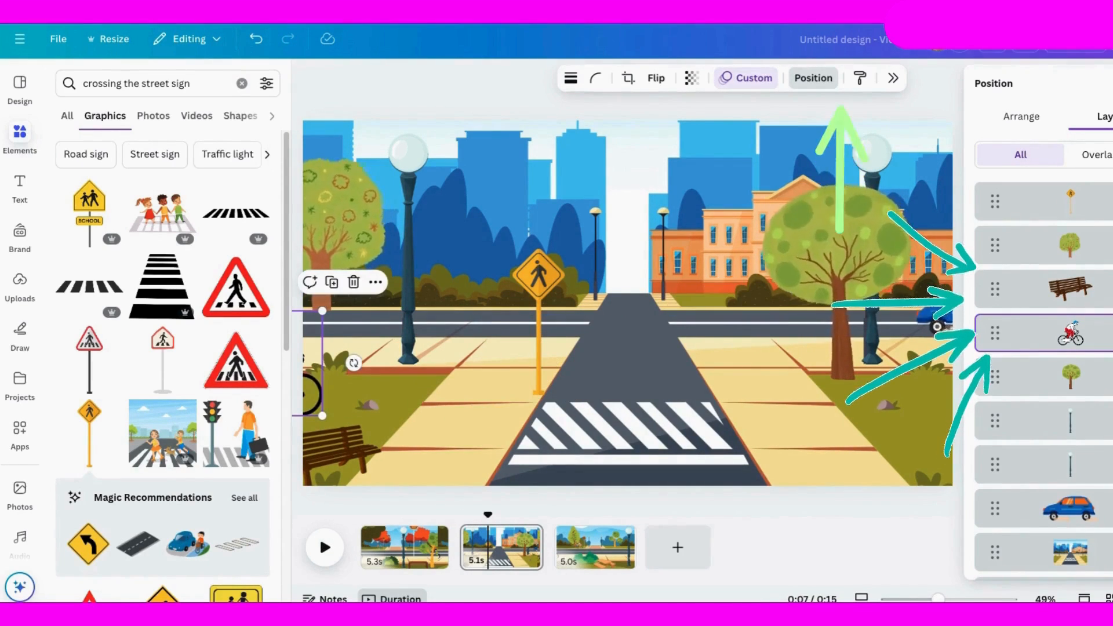
drag(1070, 334, 1070, 191)
click(324, 550)
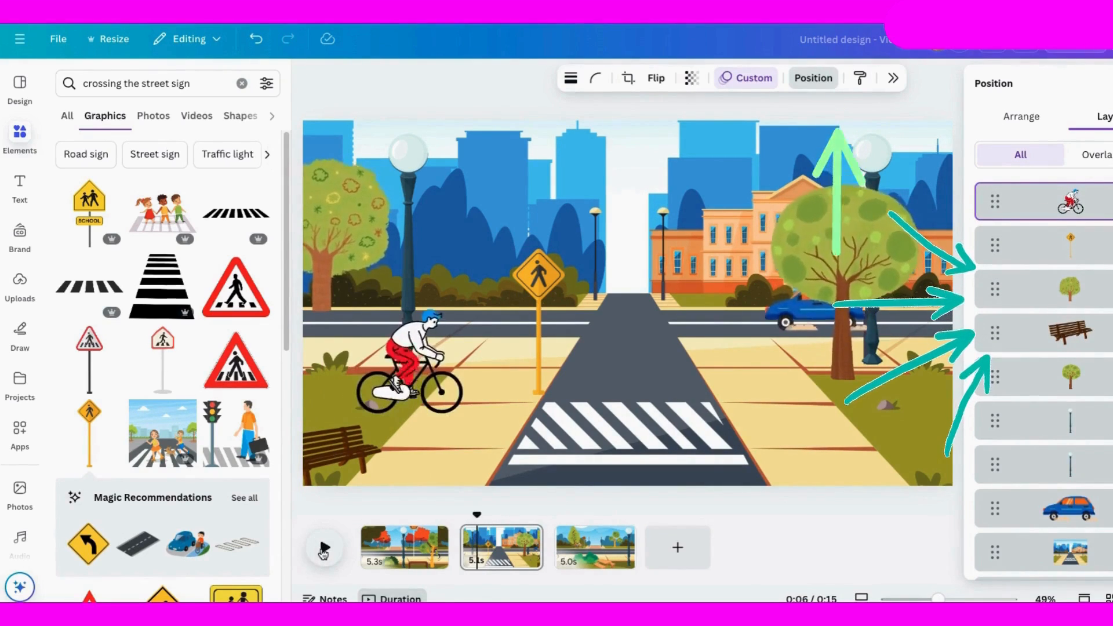
click(324, 549)
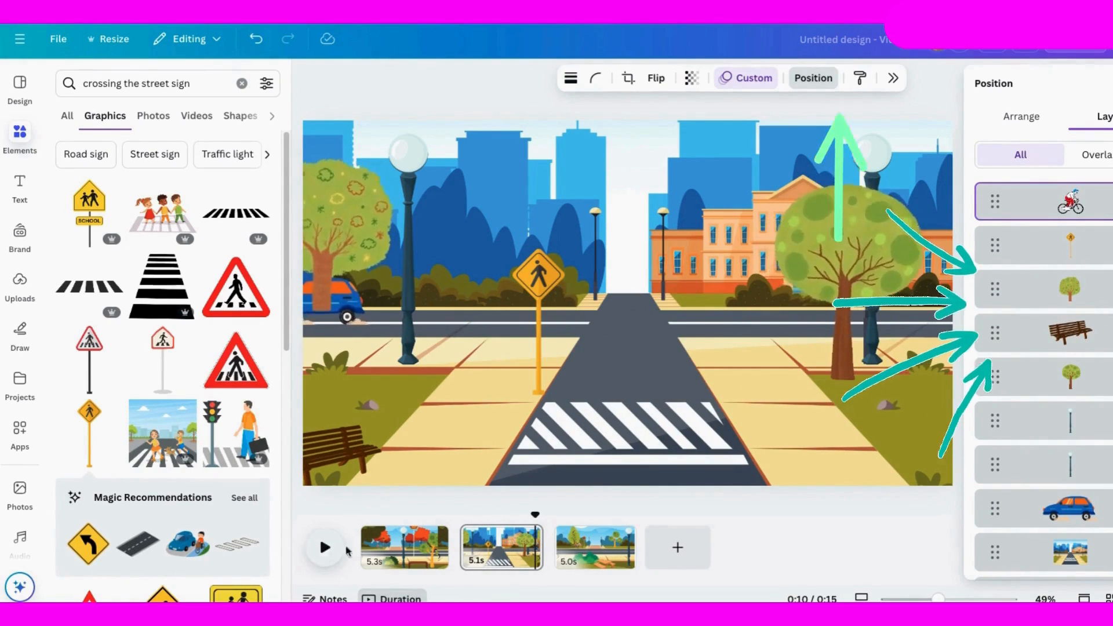
Step: Search graphics for "car" and filter the results to animated ones
click(149, 84)
text(car)
key(Return)
click(267, 85)
click(110, 347)
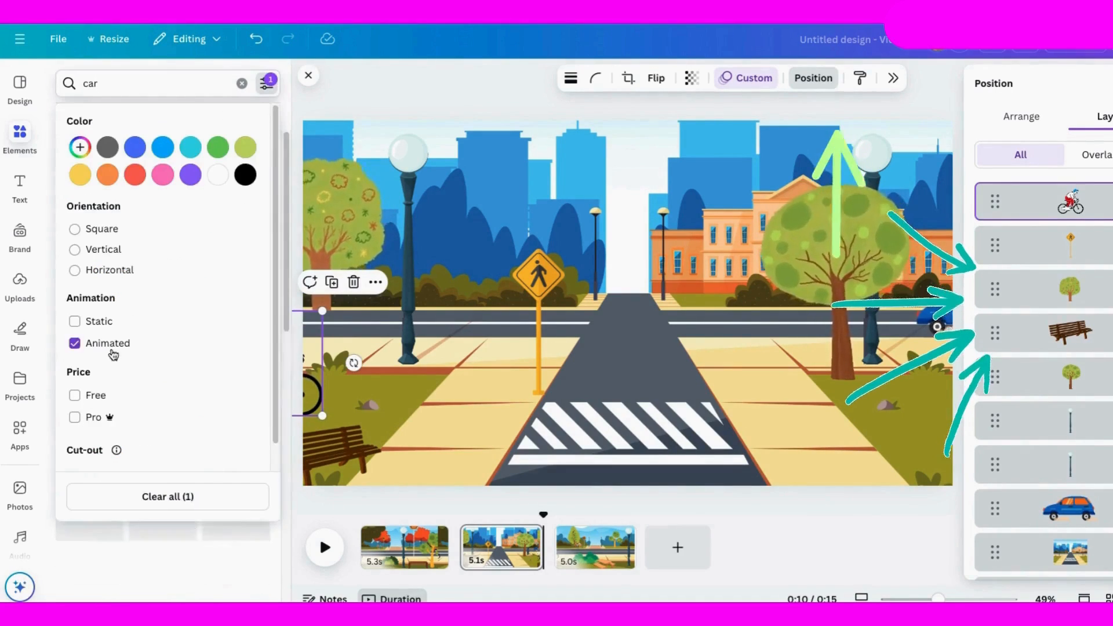
click(266, 85)
scroll(264, 388, down, 5)
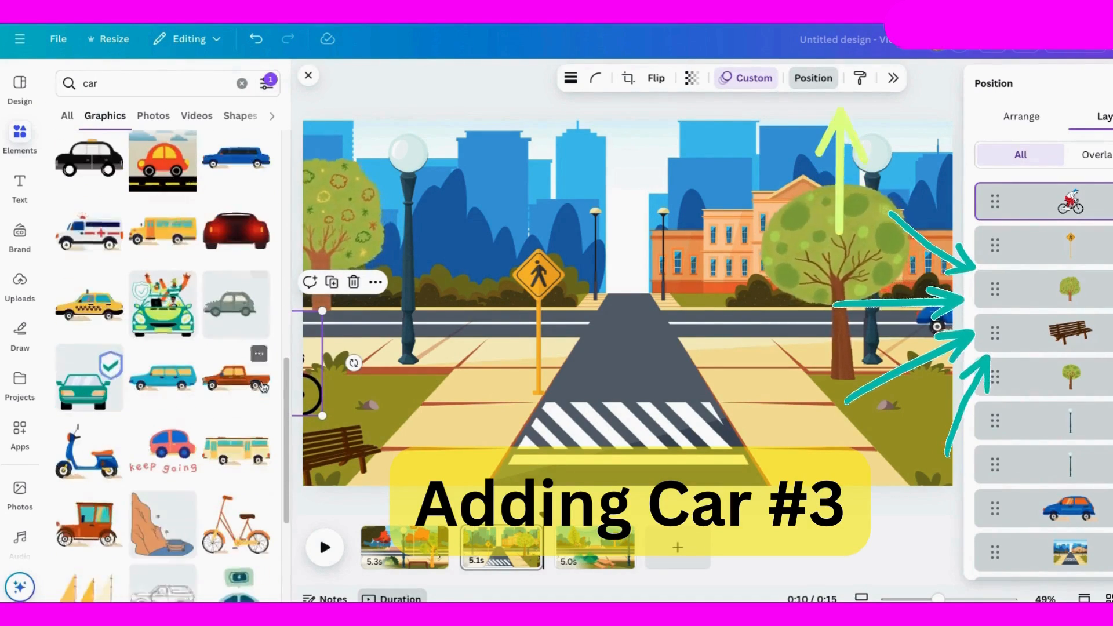
Step: Add the yellow checkered taxi to the third page, shrink it, and place it on the road at the right edge
click(88, 305)
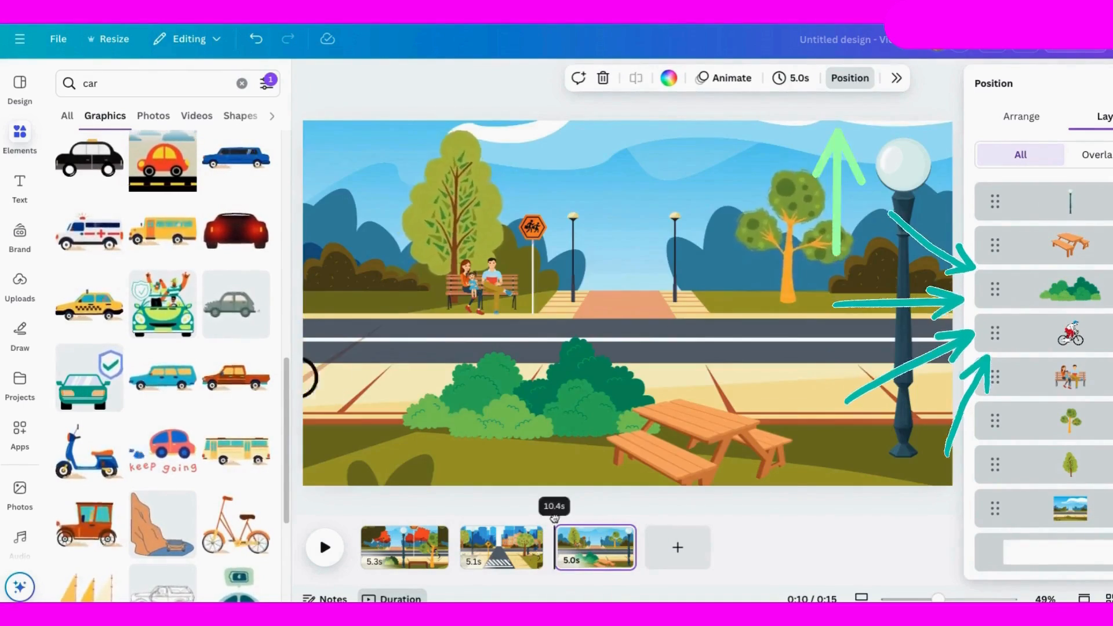
click(89, 305)
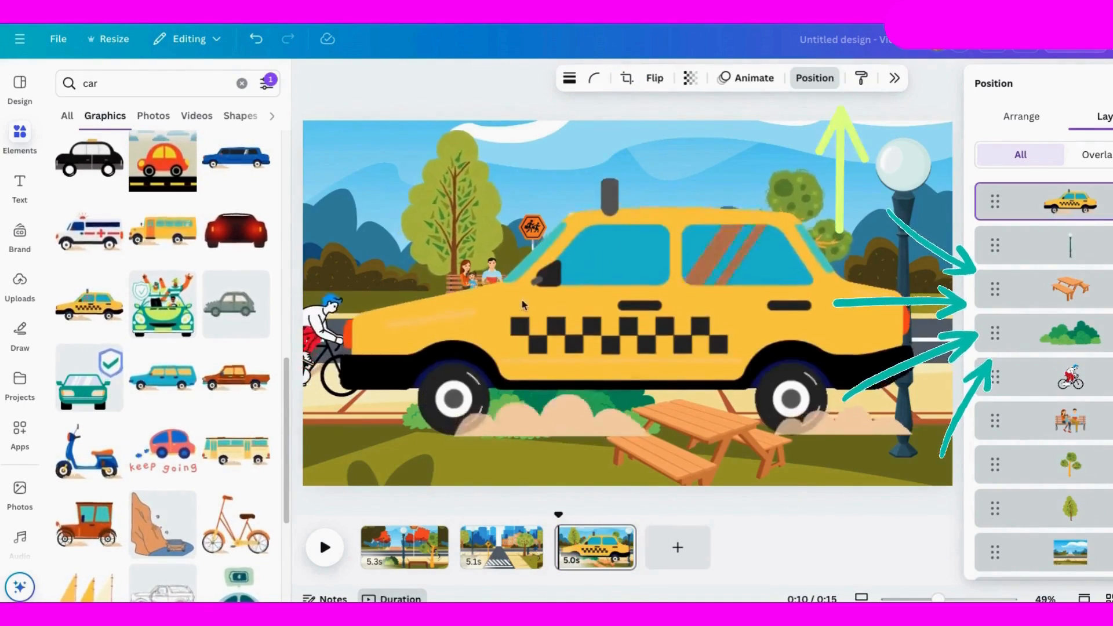
drag(340, 168, 765, 366)
drag(838, 400, 827, 323)
drag(753, 288, 738, 282)
Step: Animate the taxi along a custom path across the road to the left edge, using the Smooth movement style
mouse_move(836, 345)
mouse_down()
mouse_move(987, 346)
mouse_move(984, 332)
mouse_move(834, 320)
mouse_move(178, 334)
mouse_up()
click(747, 79)
click(1030, 239)
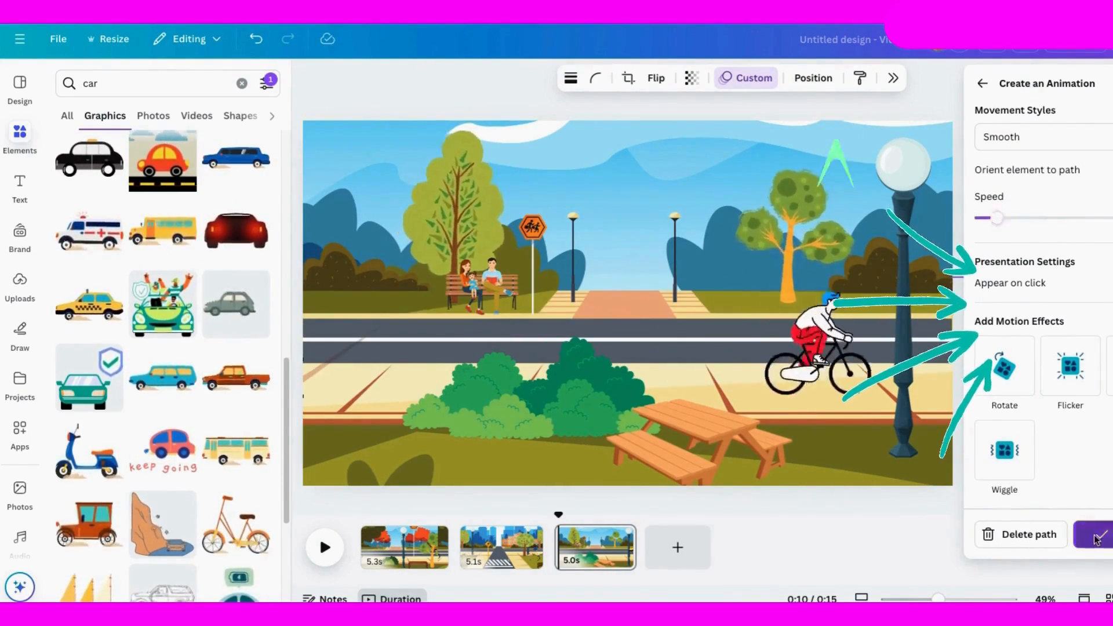
click(762, 72)
Step: Move the taxi's layer behind the cyclist and above the bench family, and play the third page
click(813, 78)
drag(1054, 204, 1085, 282)
drag(1087, 397, 1084, 386)
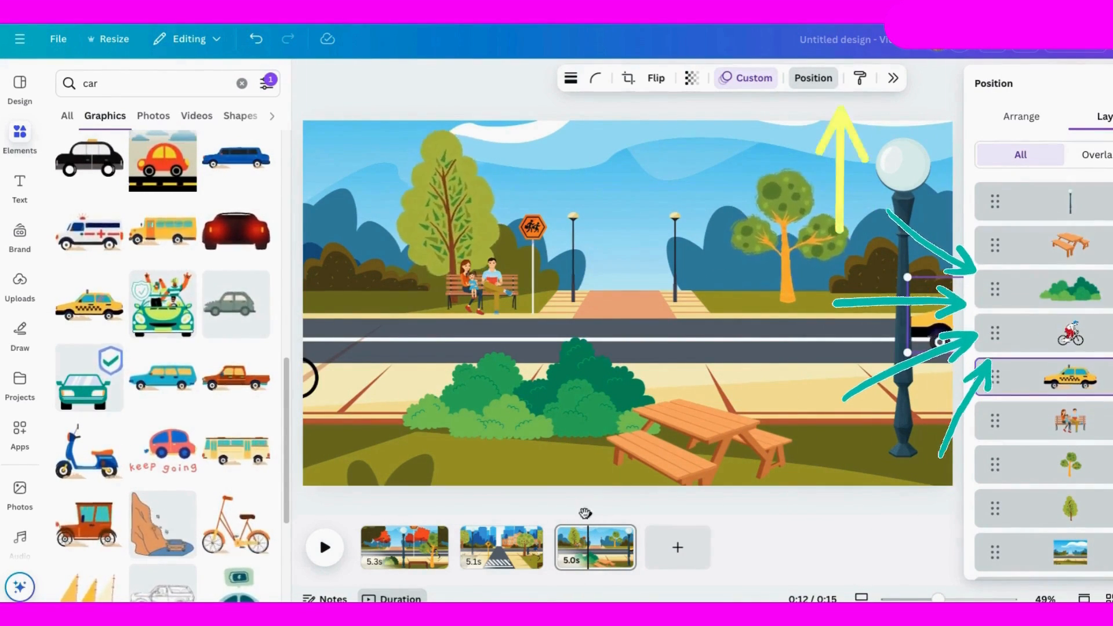
click(324, 549)
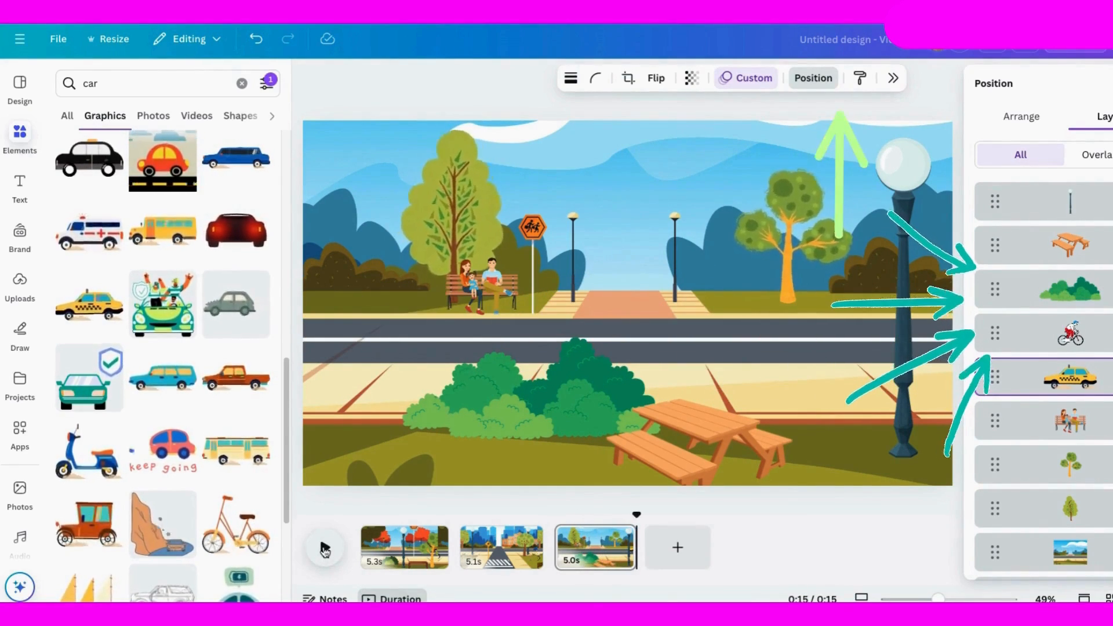
Step: Add a Dissolve transition between the first and second pages and between the second and third, checking with playback
click(429, 542)
click(455, 558)
click(1068, 165)
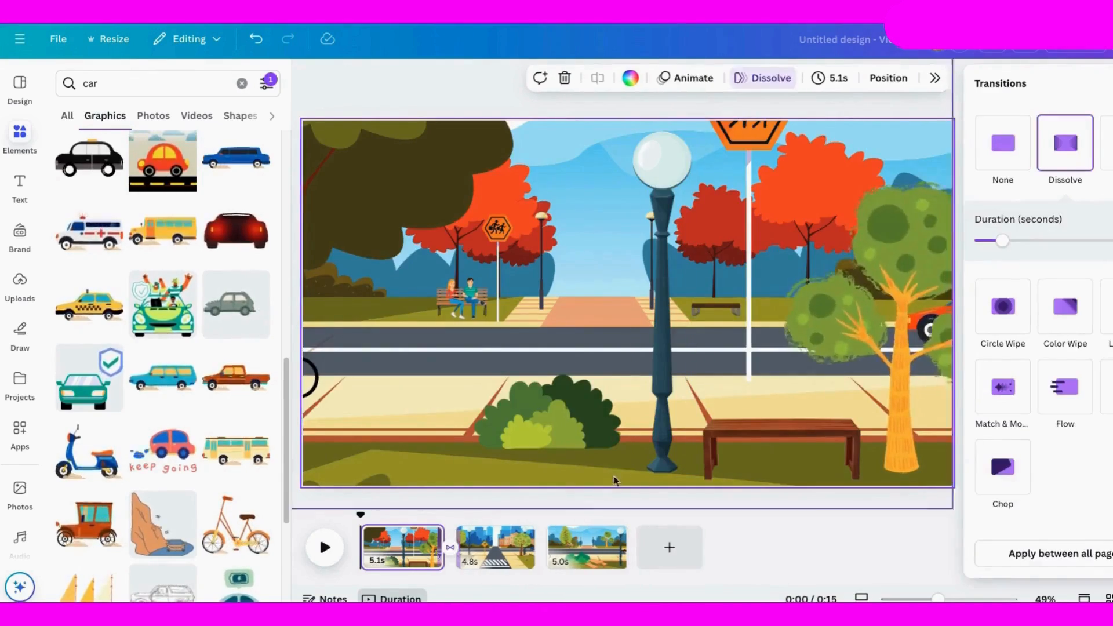
click(549, 559)
click(1070, 145)
click(324, 548)
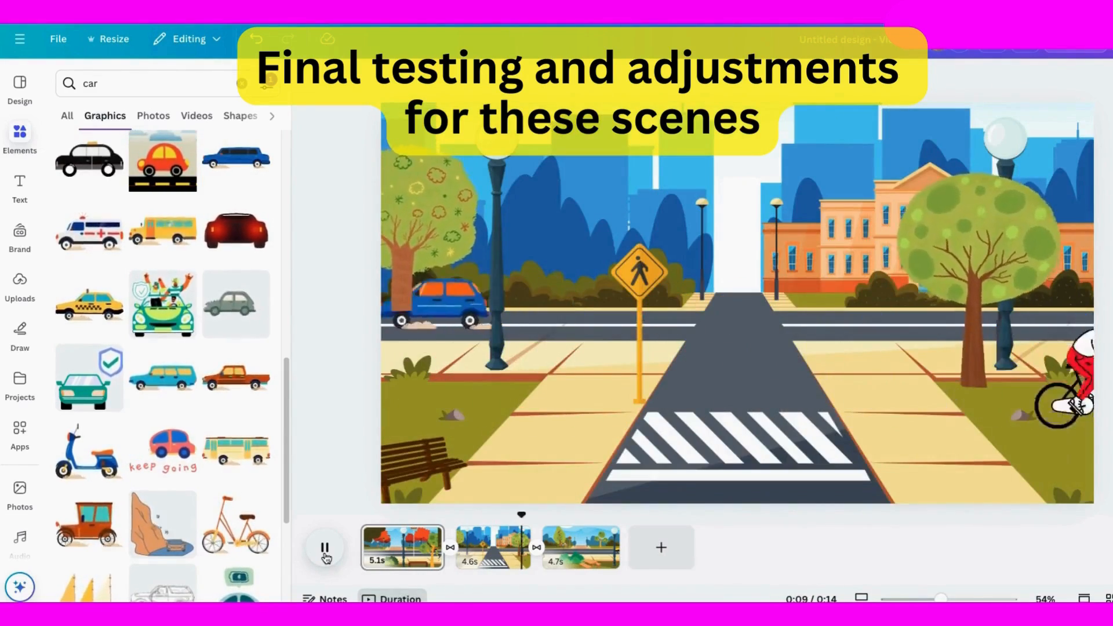
click(325, 550)
Step: On the second page, move the left-hand tree's layer behind the blue car, directly above the background, checking with playback
click(499, 529)
click(324, 548)
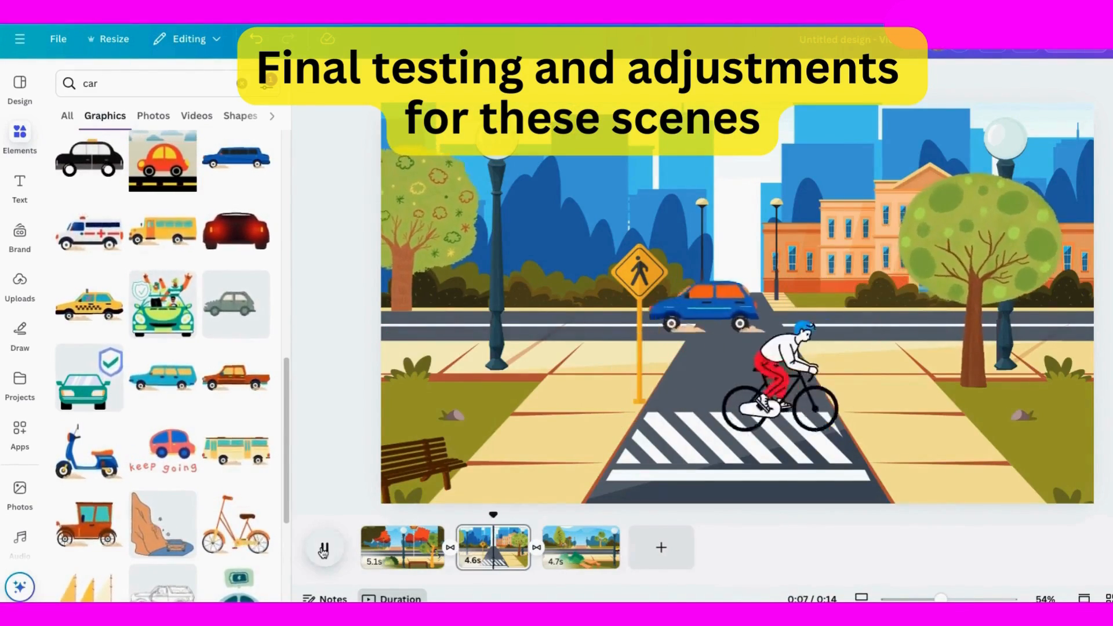
click(408, 245)
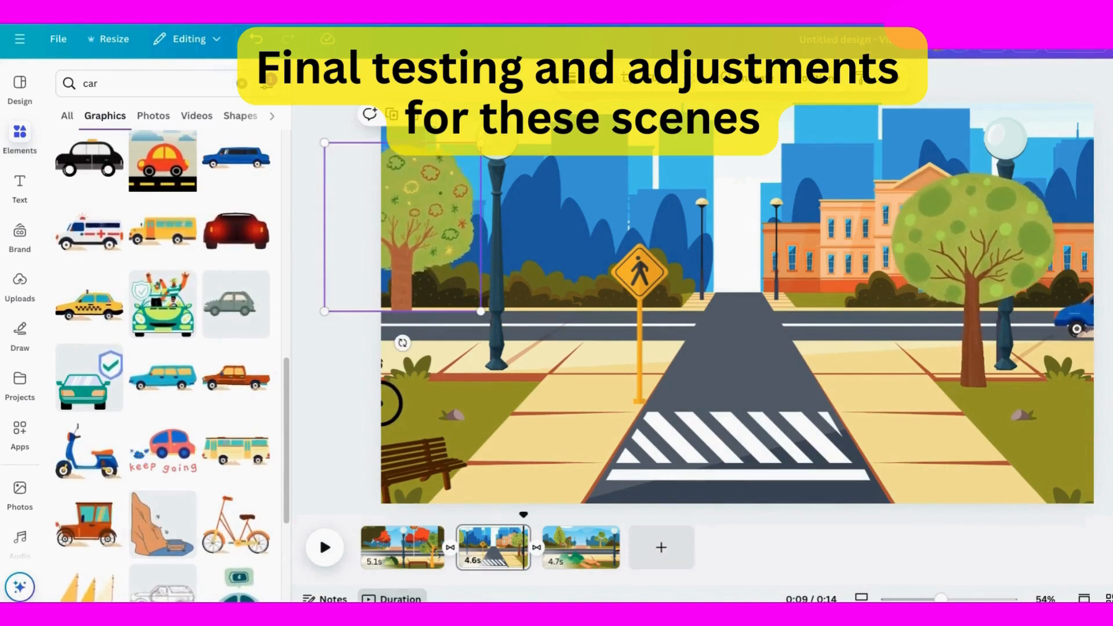
click(815, 78)
drag(1070, 291, 1071, 454)
click(324, 548)
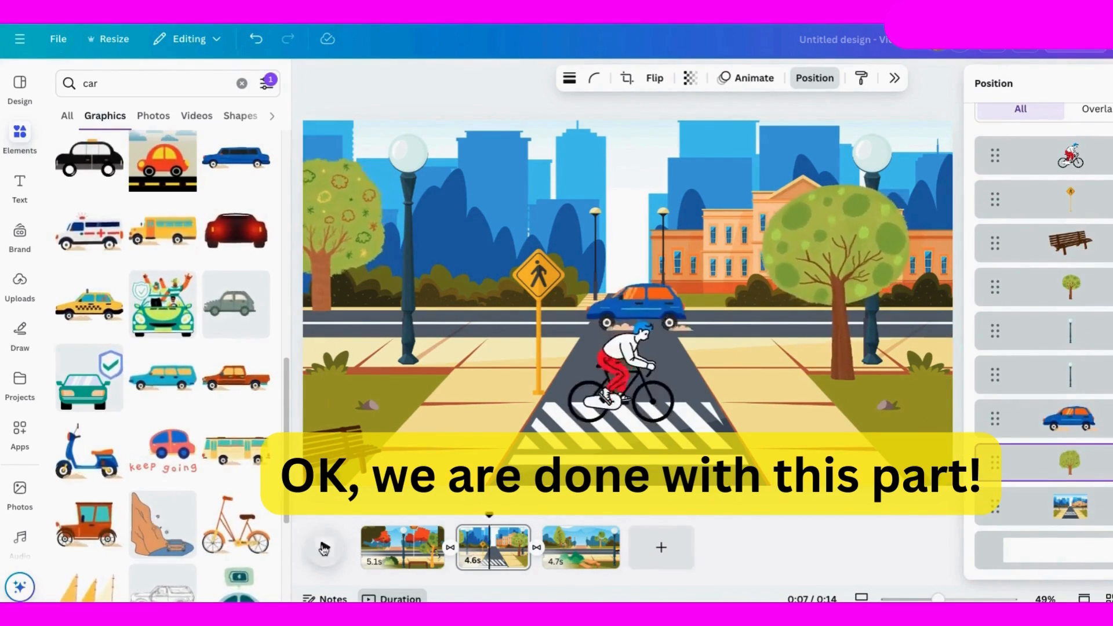